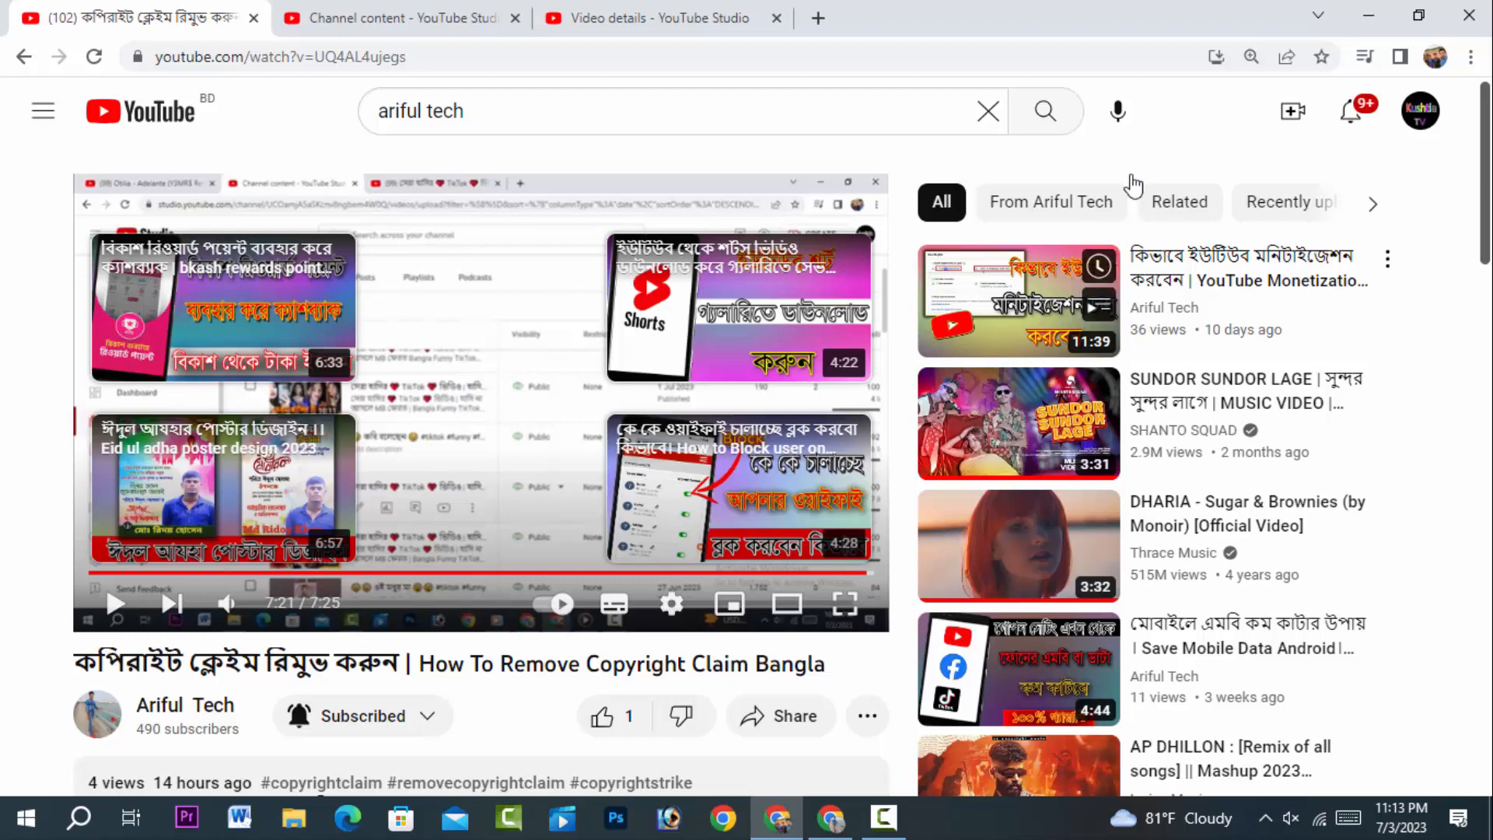
pyautogui.click(1373, 15)
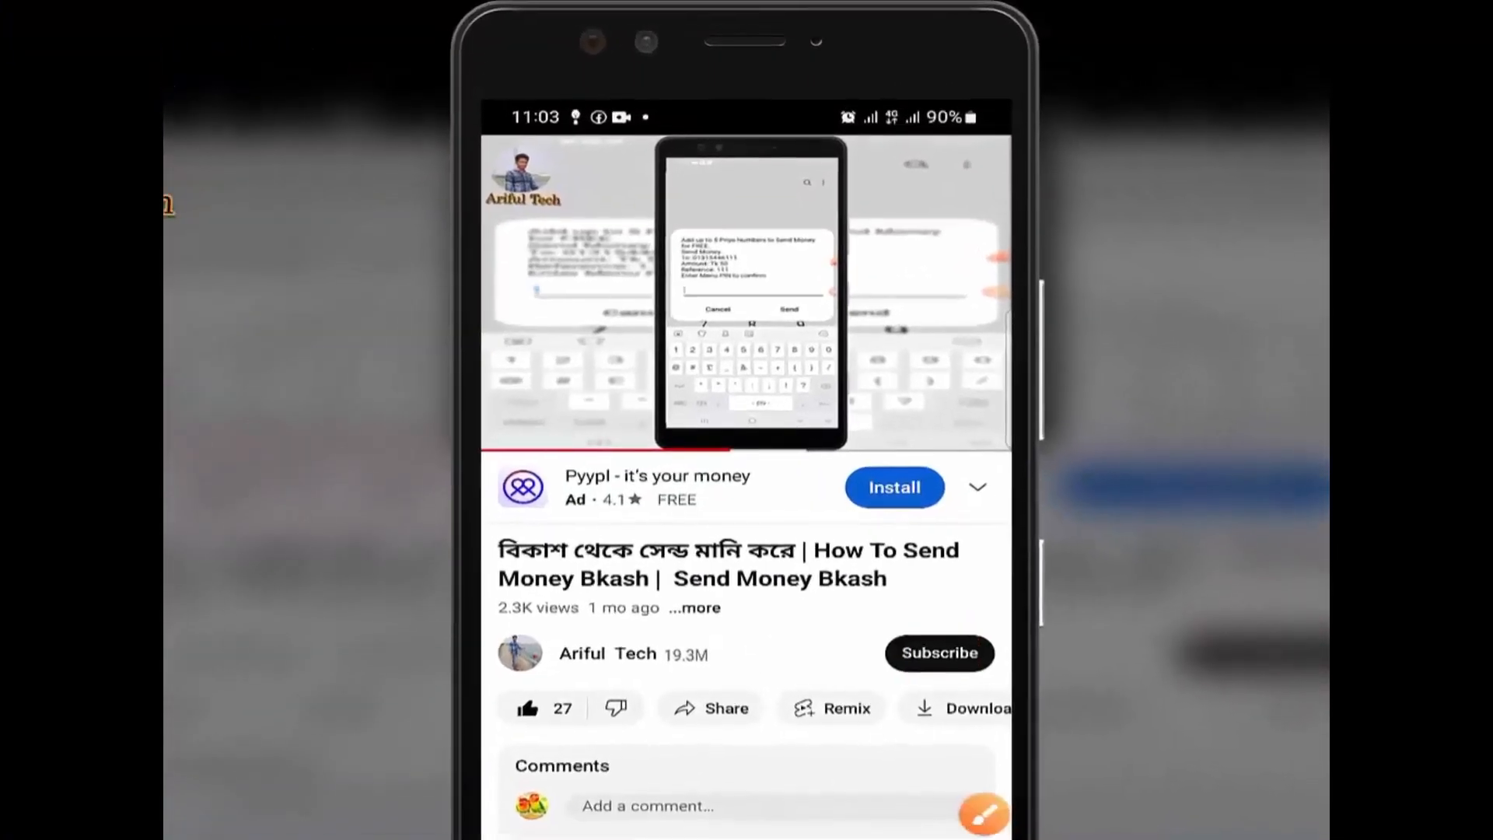
# Step: Subscribe to the channel of the bKash send-money video and open its notification options
pyautogui.click(940, 653)
pyautogui.click(955, 653)
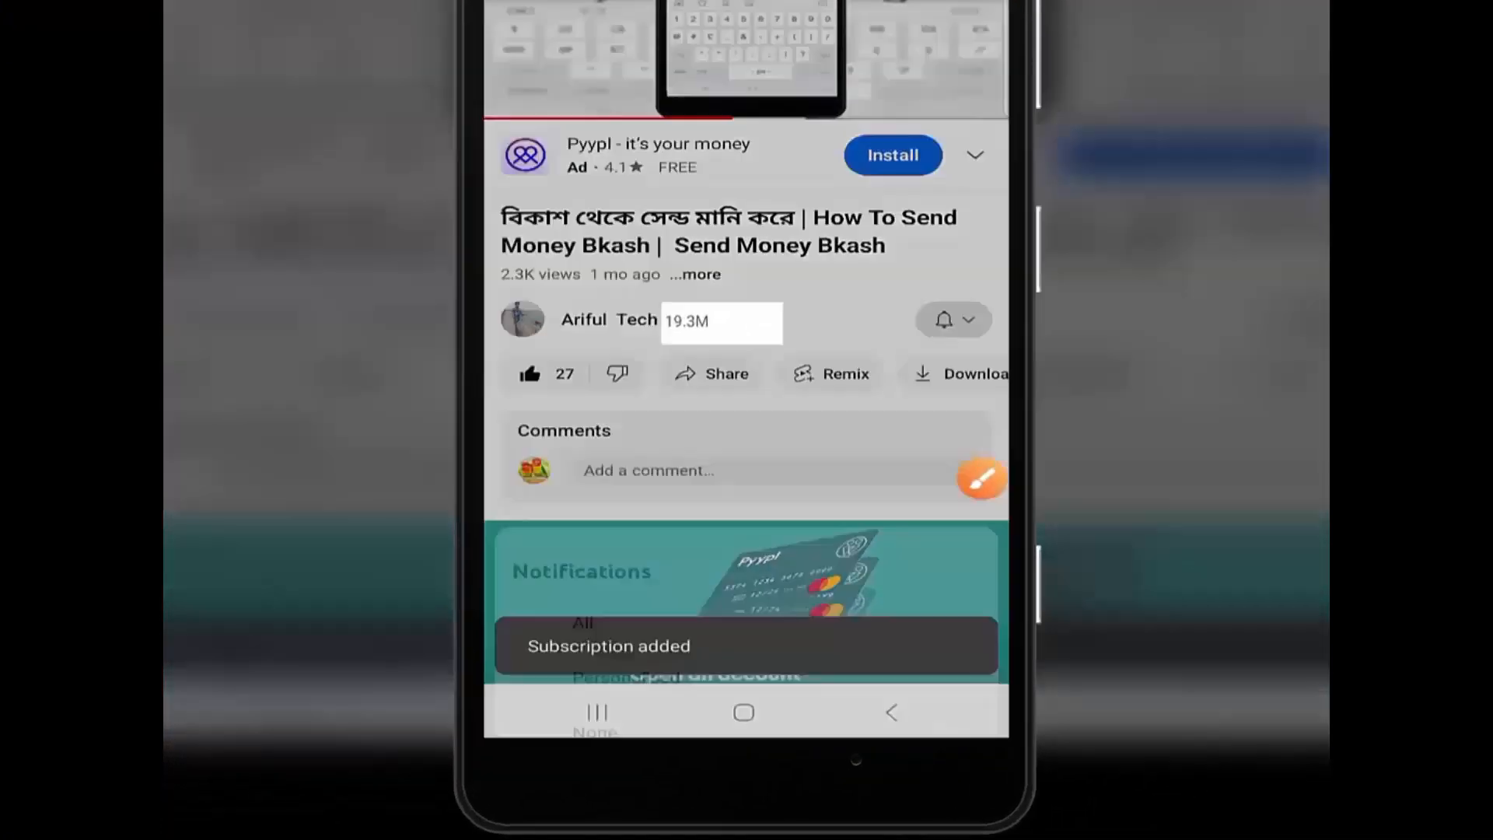
pyautogui.click(545, 381)
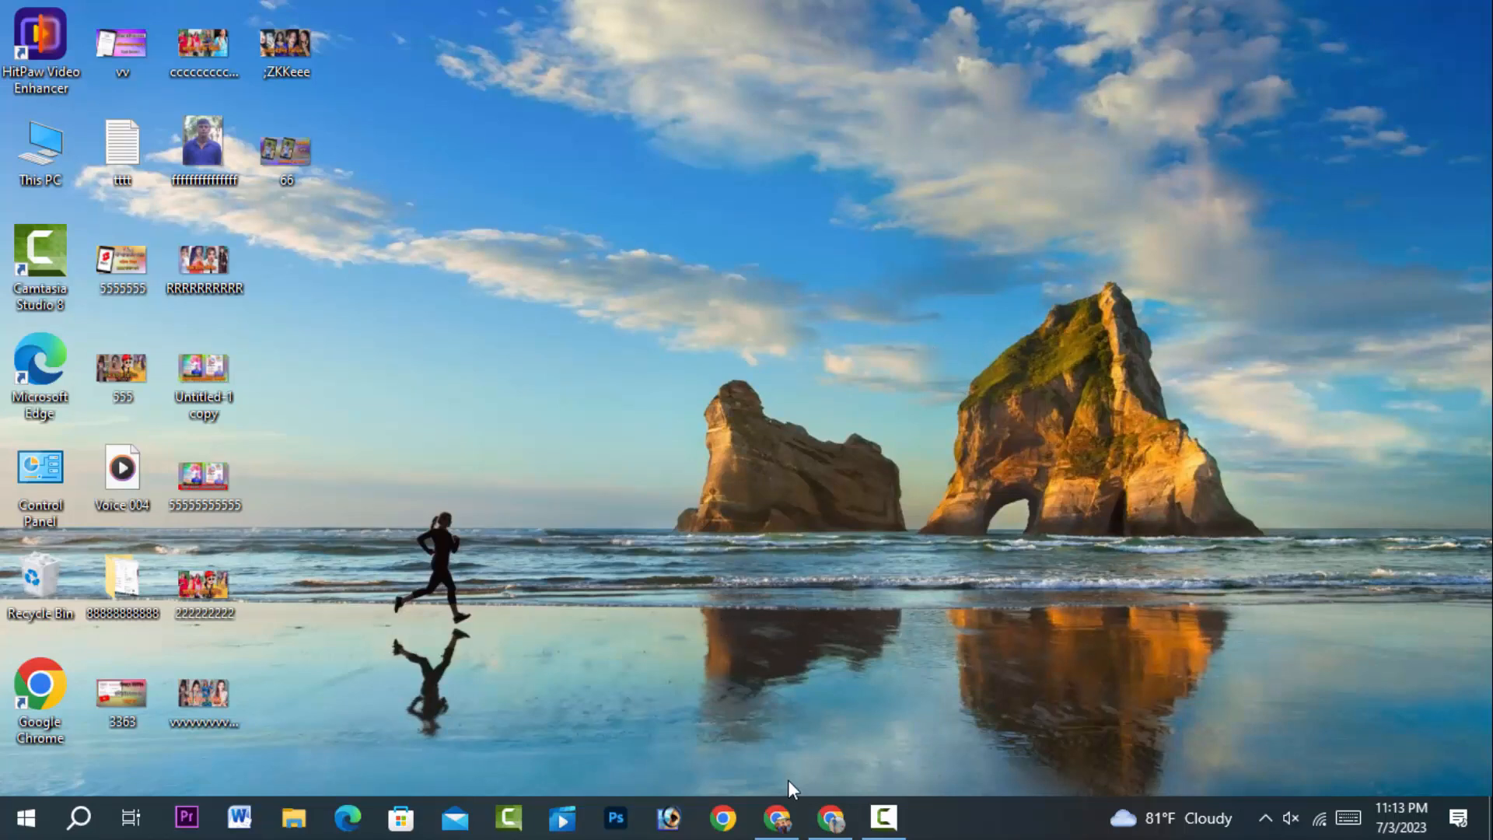
# Step: Switch back to the browser's YouTube Studio Channel content page and look through the uploaded videos
pyautogui.click(777, 816)
pyautogui.click(459, 24)
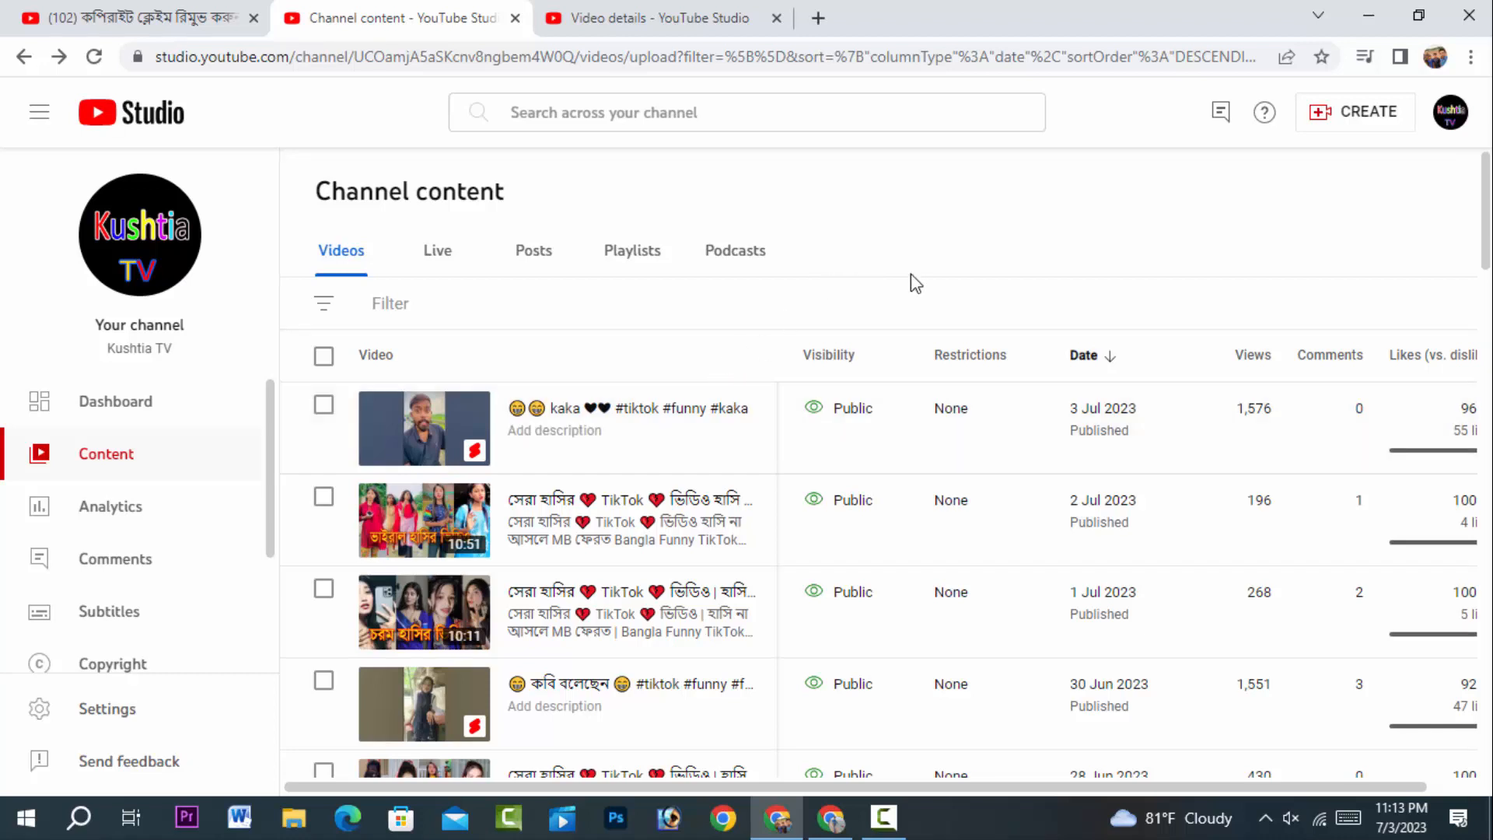
pyautogui.scroll(-5, 830, 583)
pyautogui.scroll(5, 833, 576)
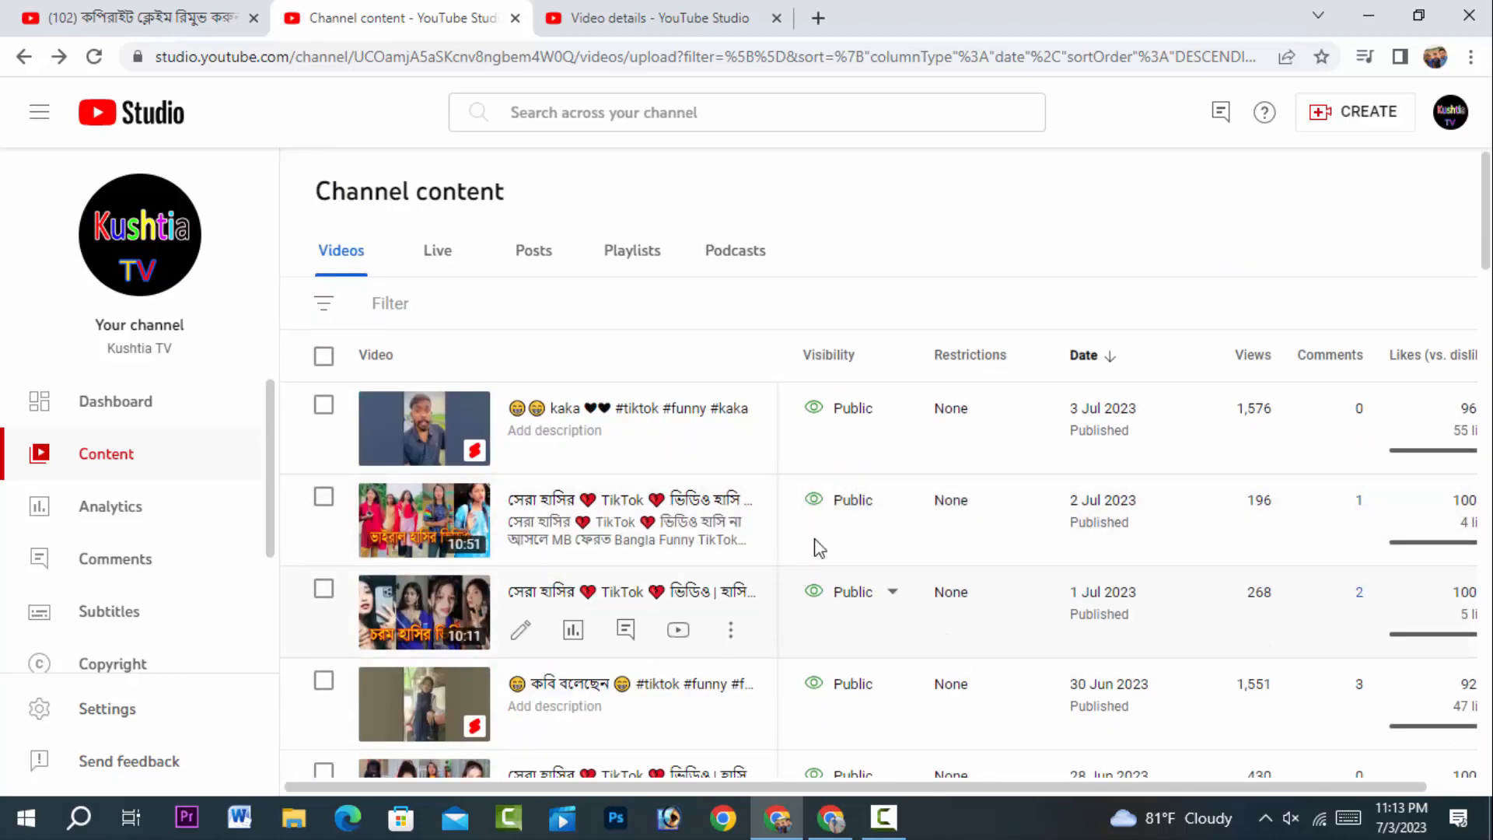
pyautogui.scroll(-5, 824, 539)
pyautogui.scroll(5, 832, 535)
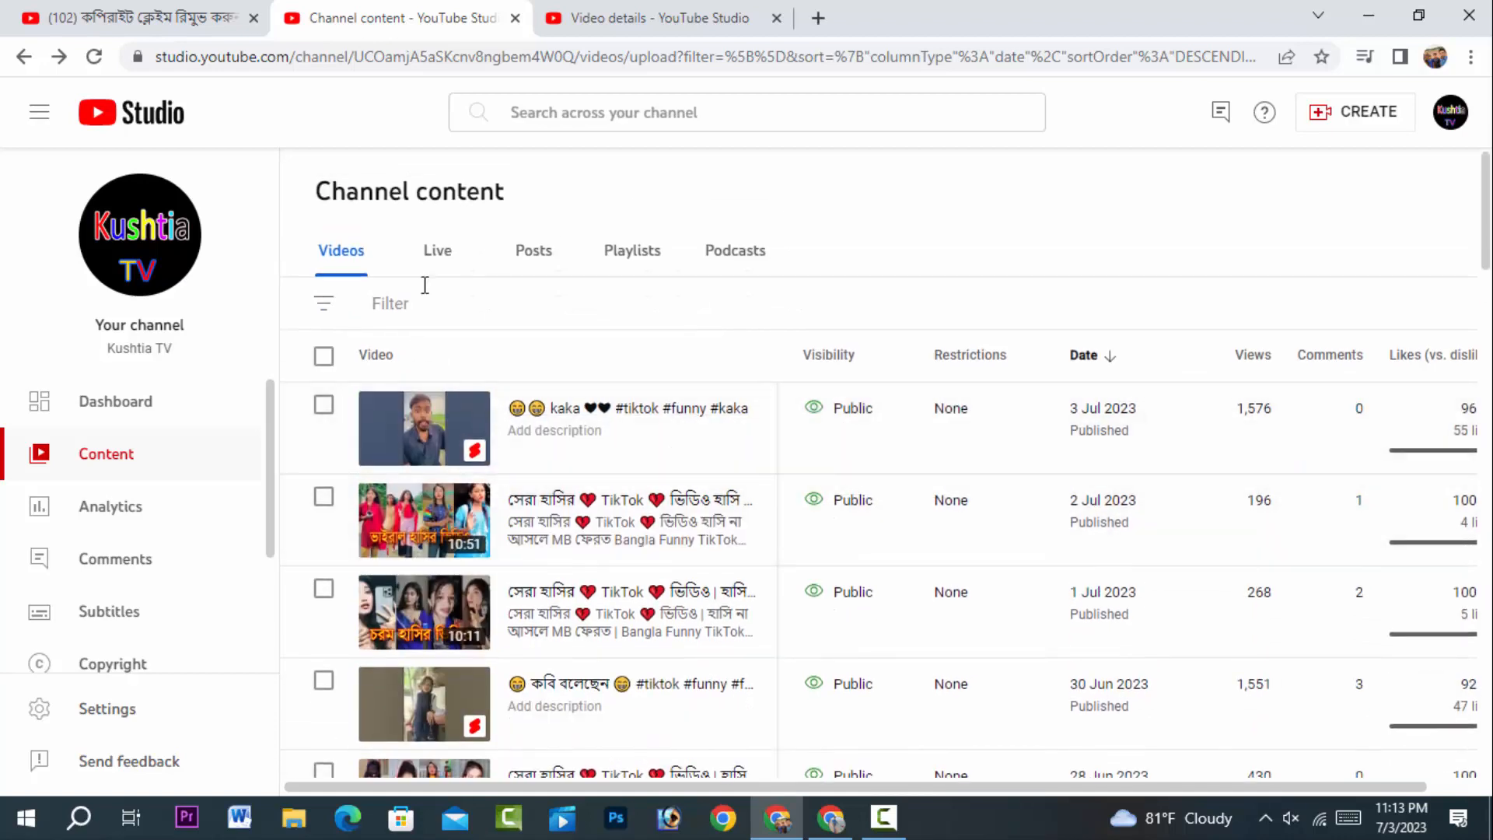
pyautogui.scroll(-3, 902, 444)
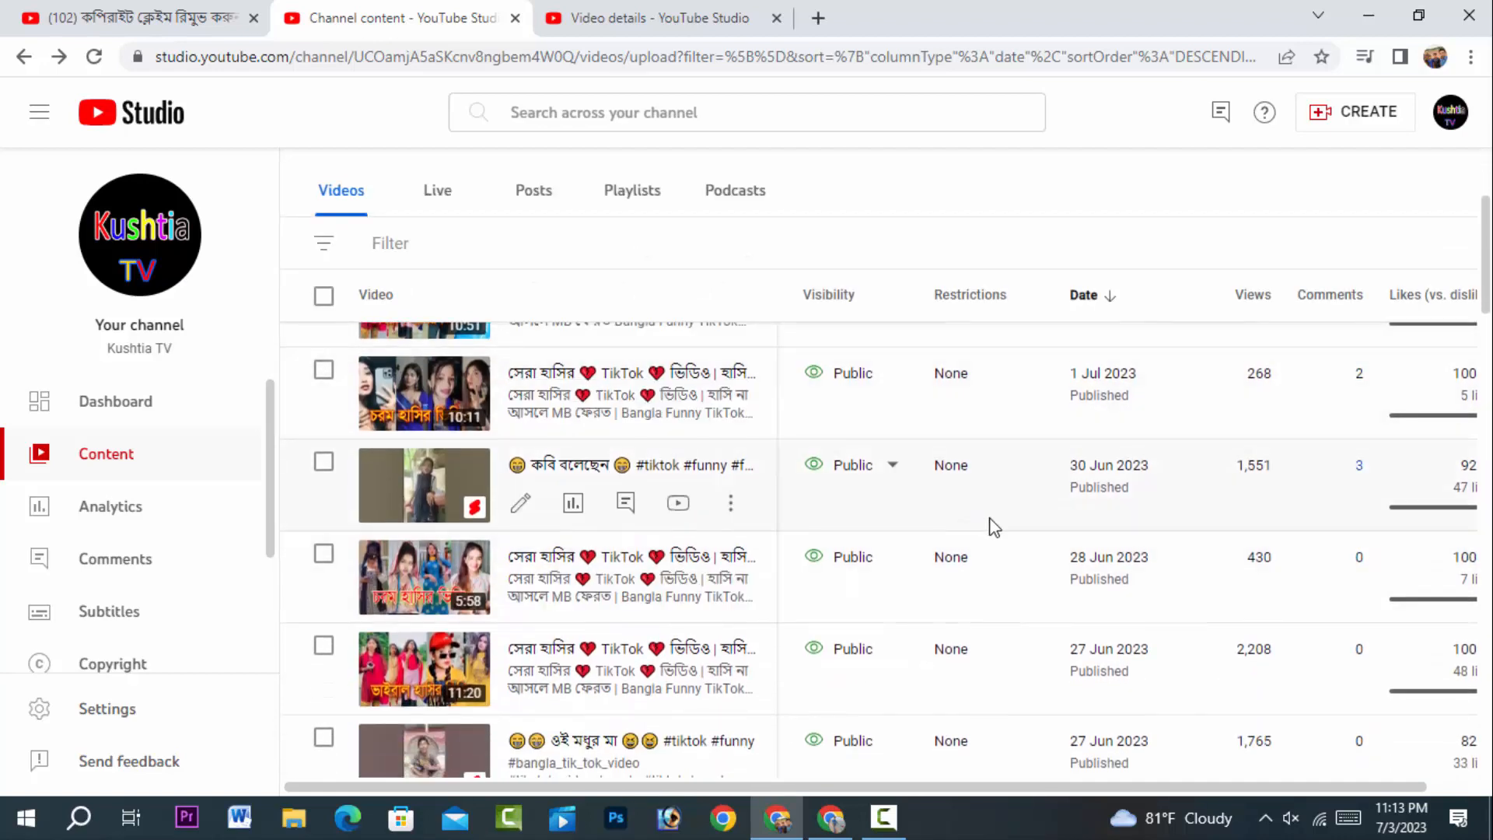
pyautogui.scroll(3, 1073, 543)
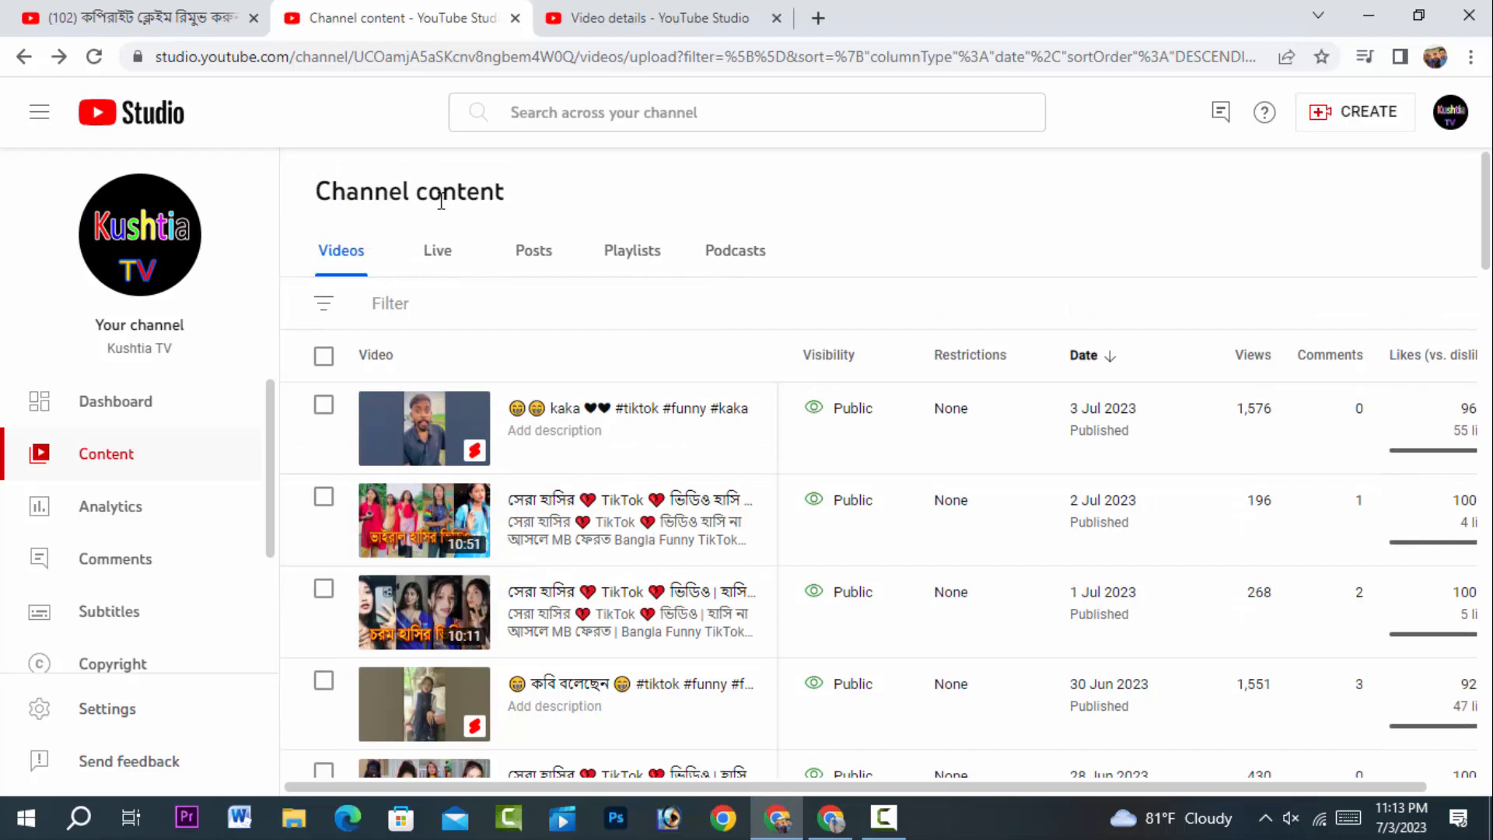
# Step: Open the details of the 10 Oct 2022 video "বাংলার শিক্ষিত সমাজ" and bring up its end screen editor
pyautogui.moveTo(508, 545)
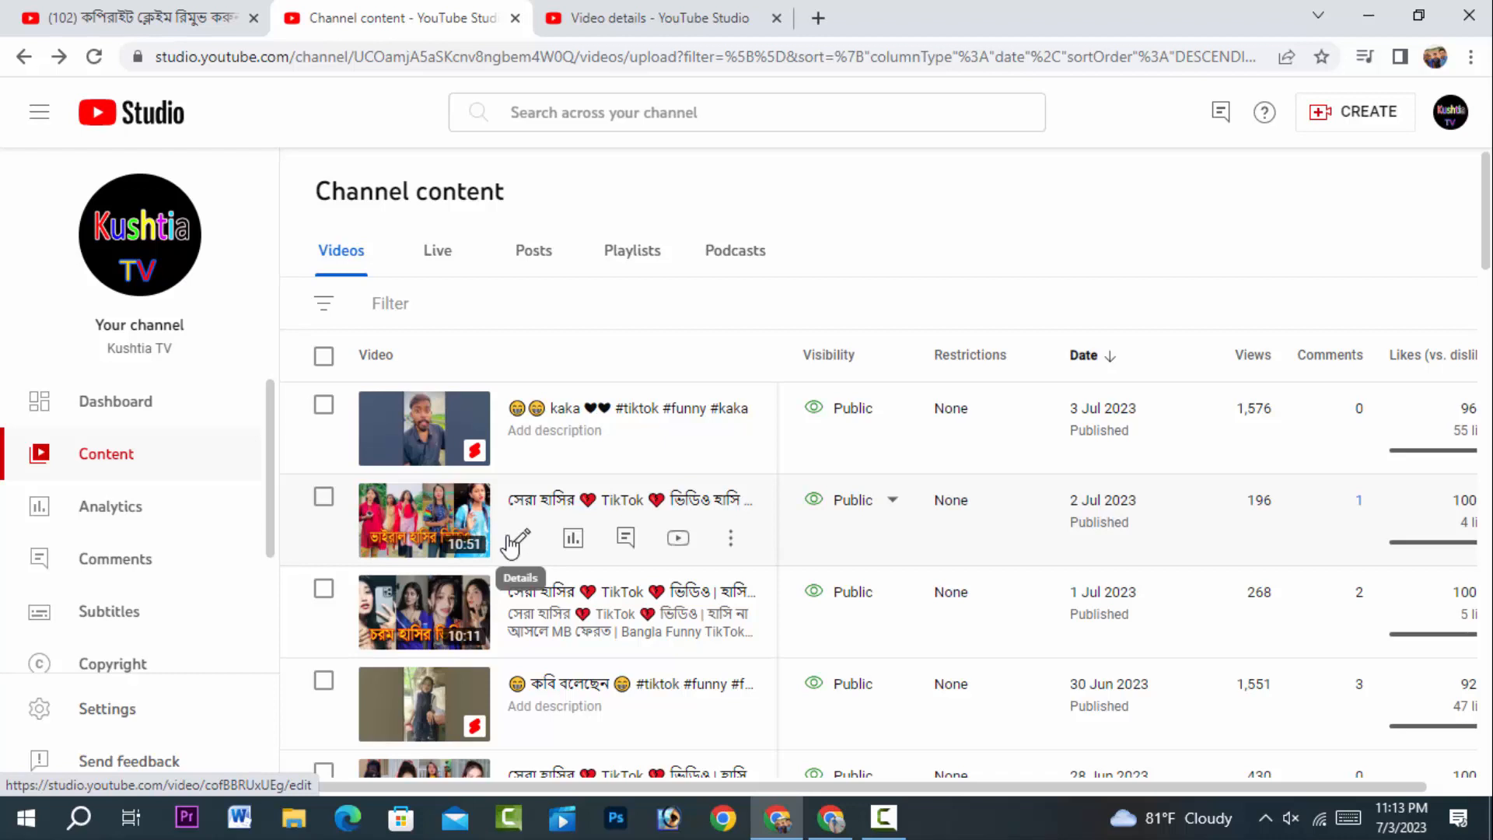
pyautogui.scroll(-6, 717, 506)
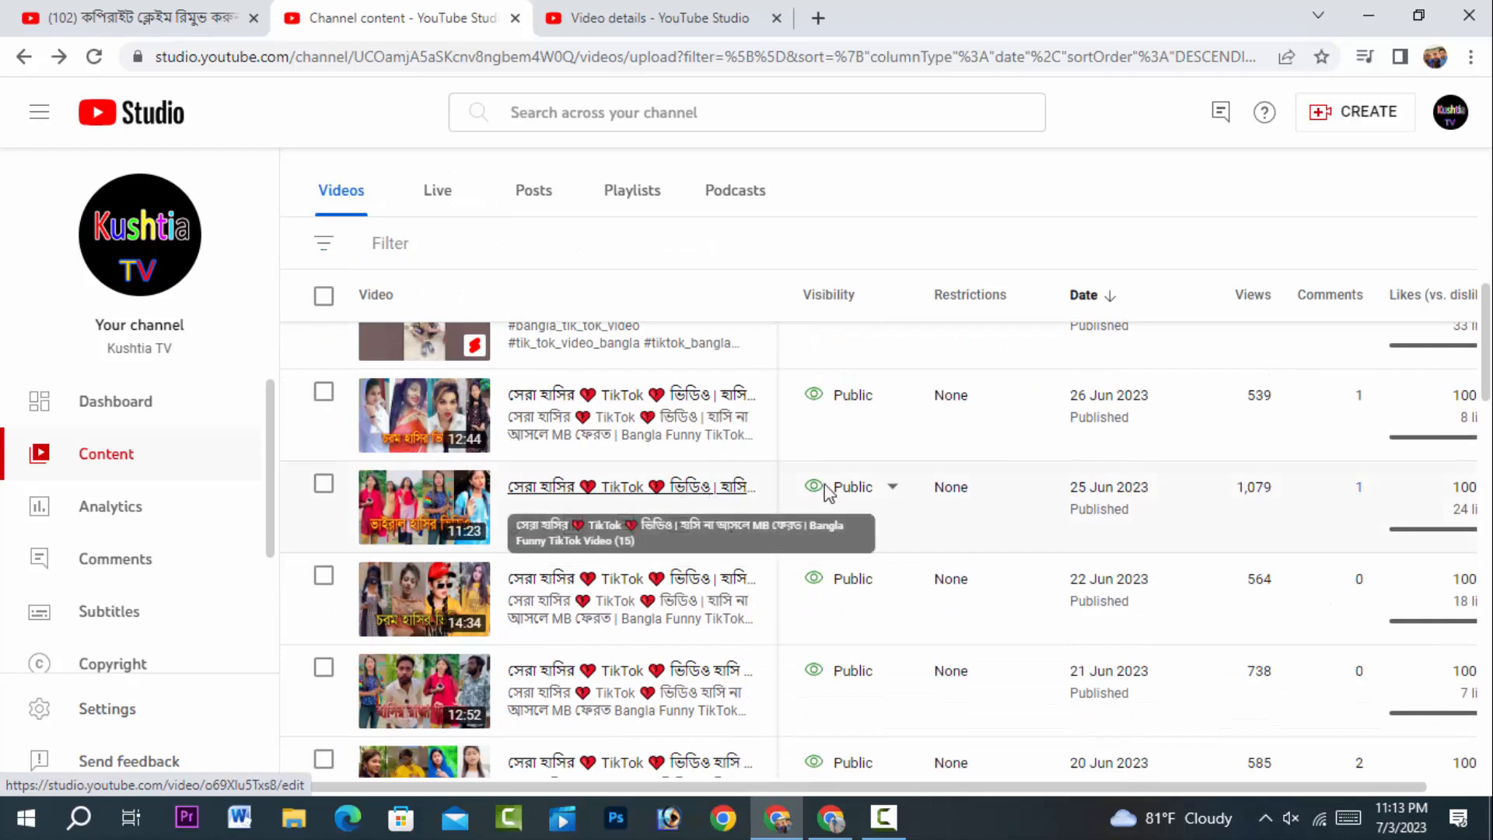
pyautogui.scroll(-15, 826, 491)
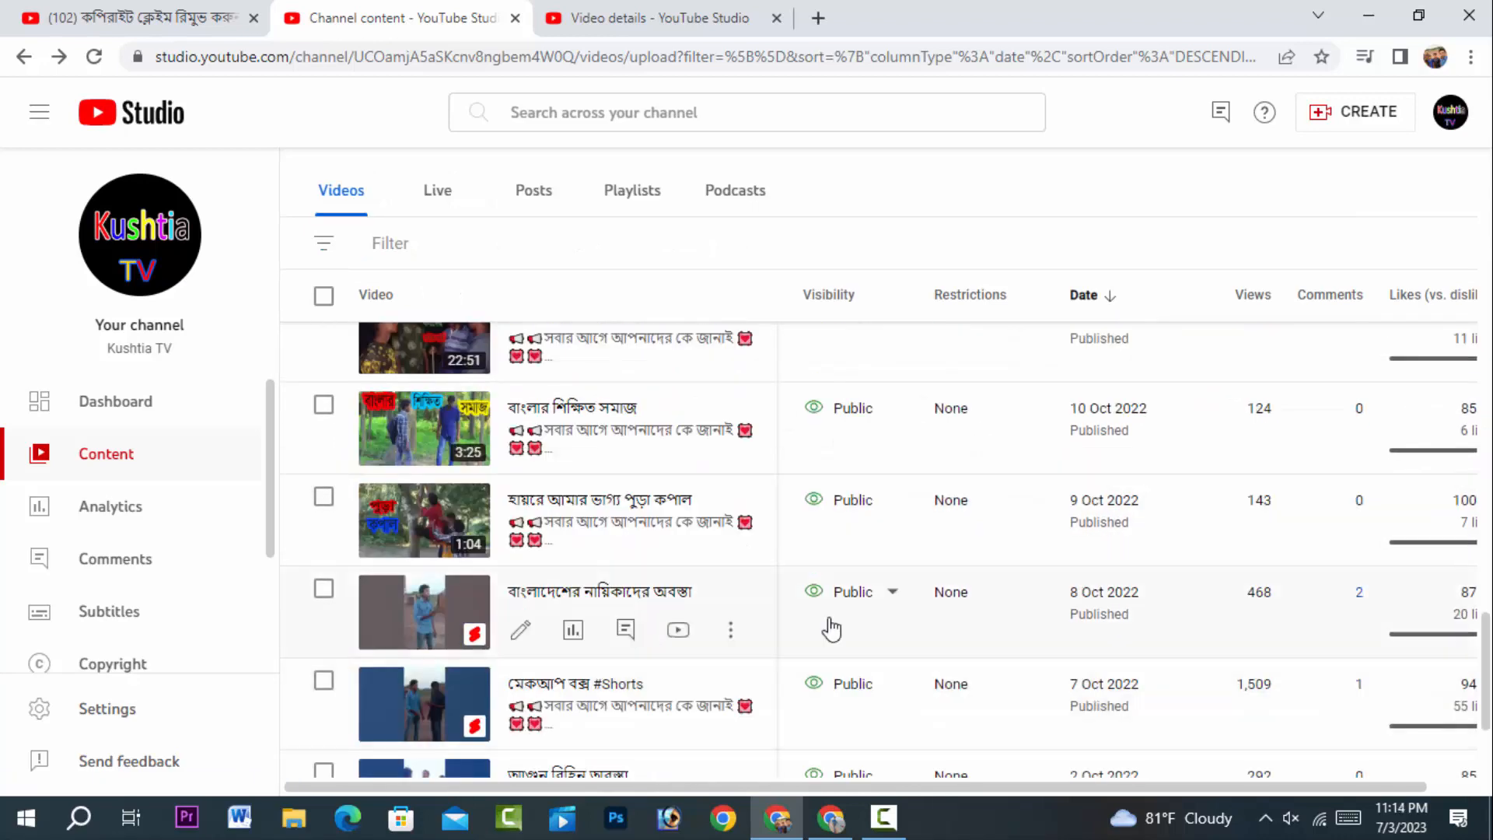
pyautogui.scroll(5, 831, 628)
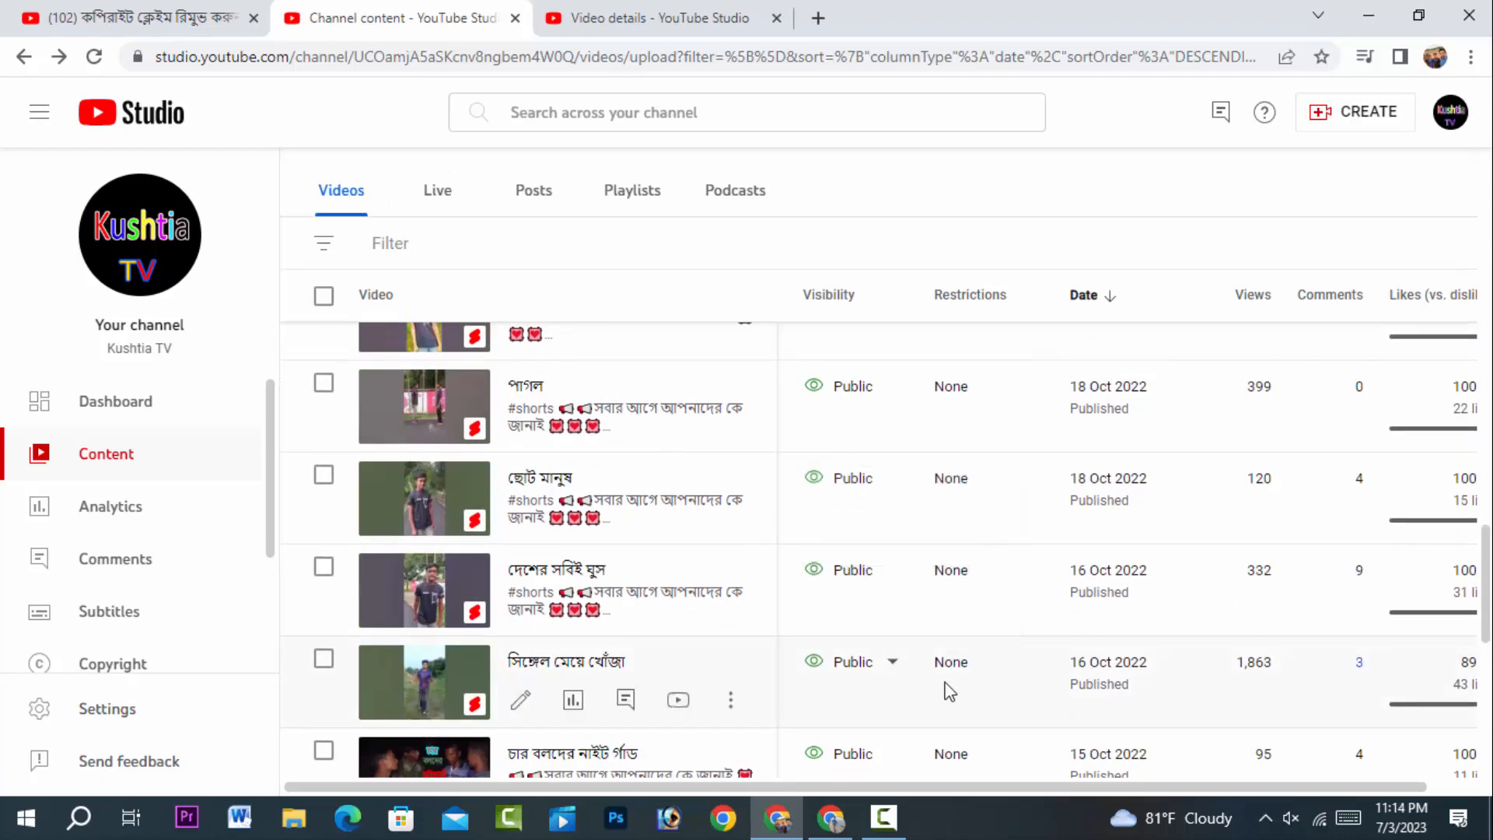
pyautogui.scroll(-5, 949, 691)
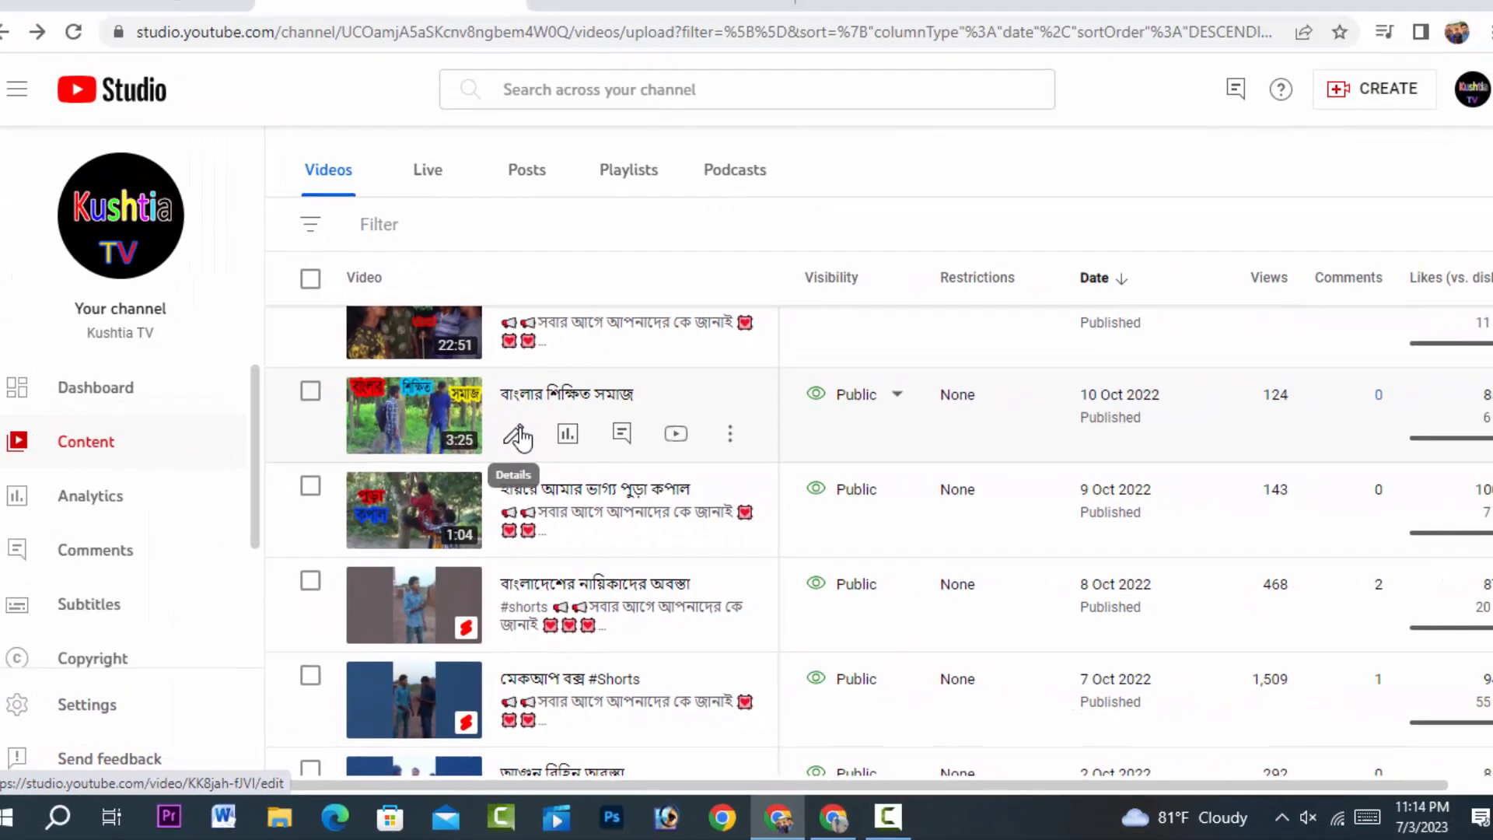
pyautogui.click(519, 437)
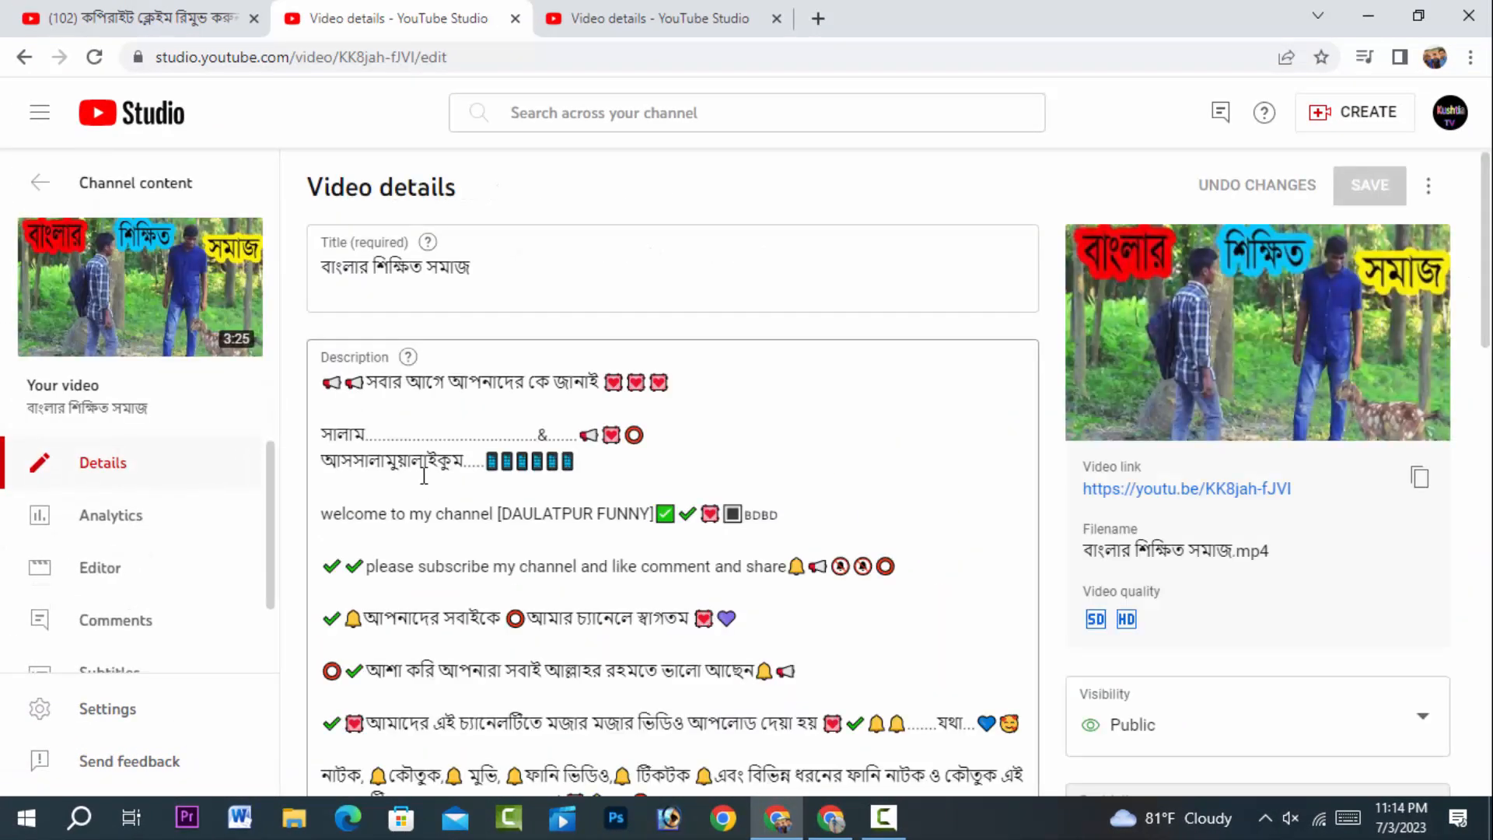
pyautogui.scroll(-6, 897, 430)
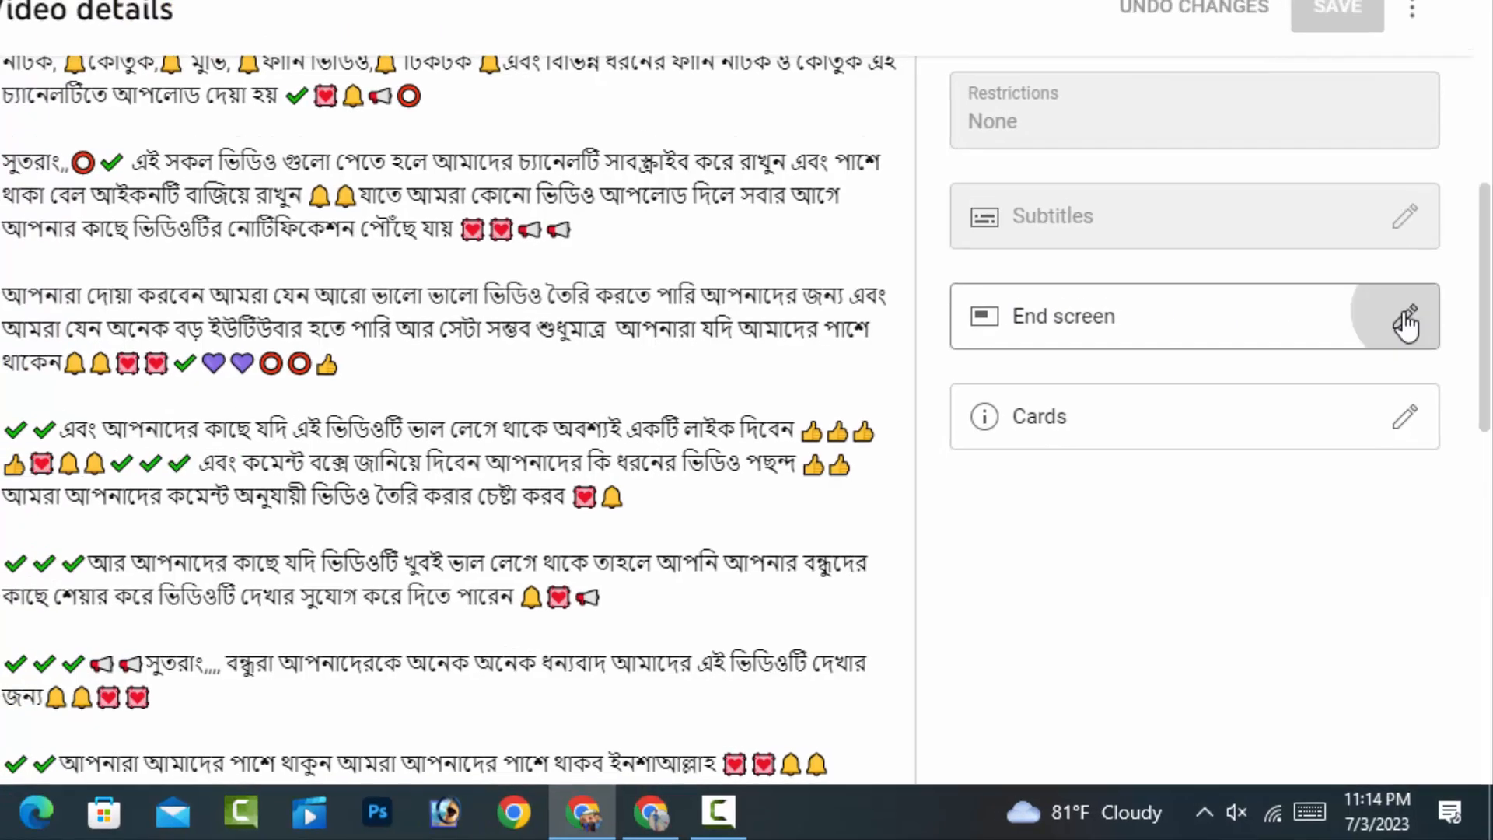
pyautogui.click(1401, 294)
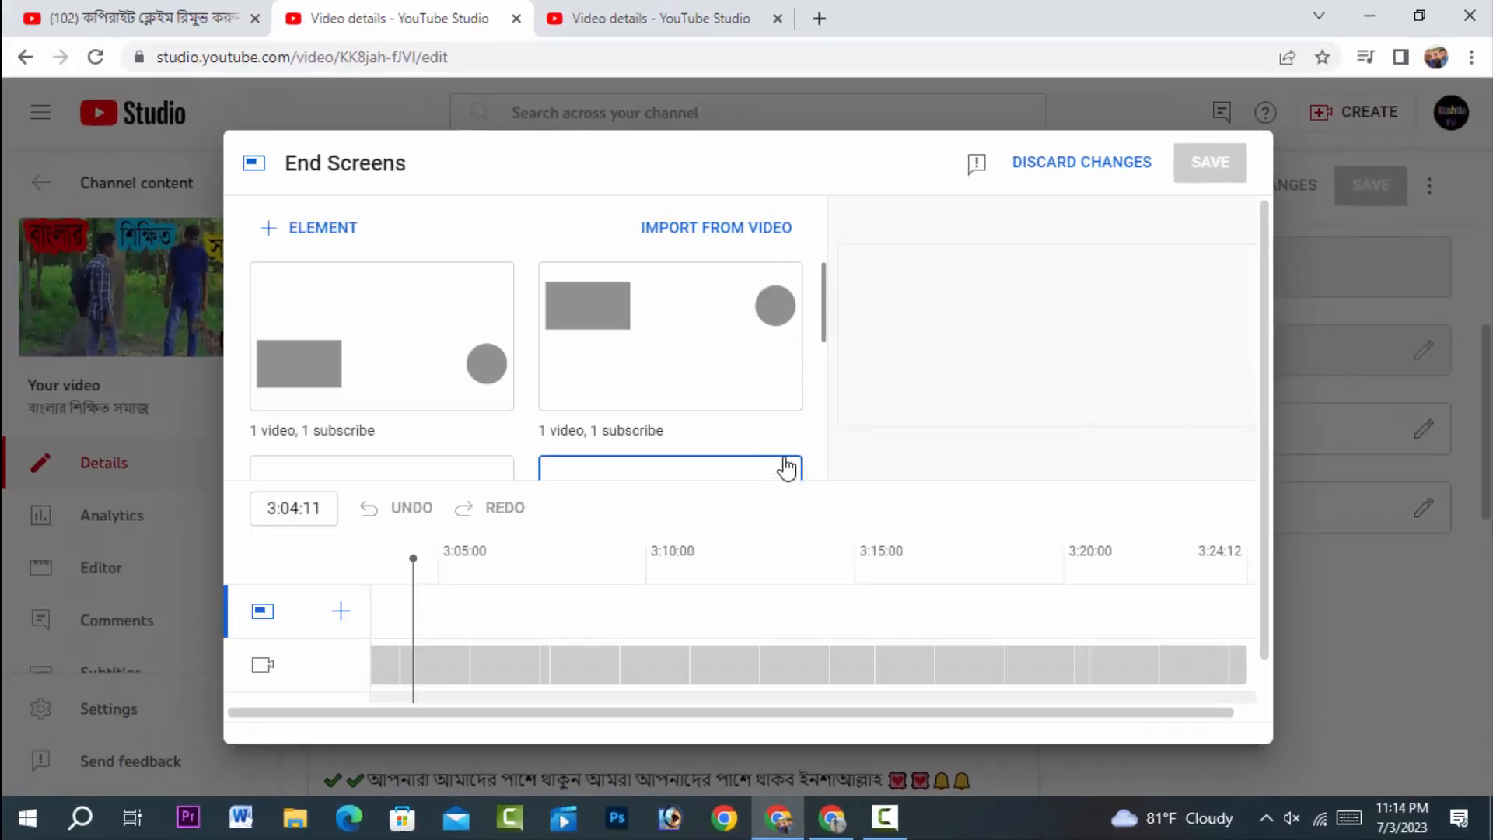
# Step: Look through the end screen layout templates and the area of the preview where elements can be placed
pyautogui.scroll(-5, 642, 380)
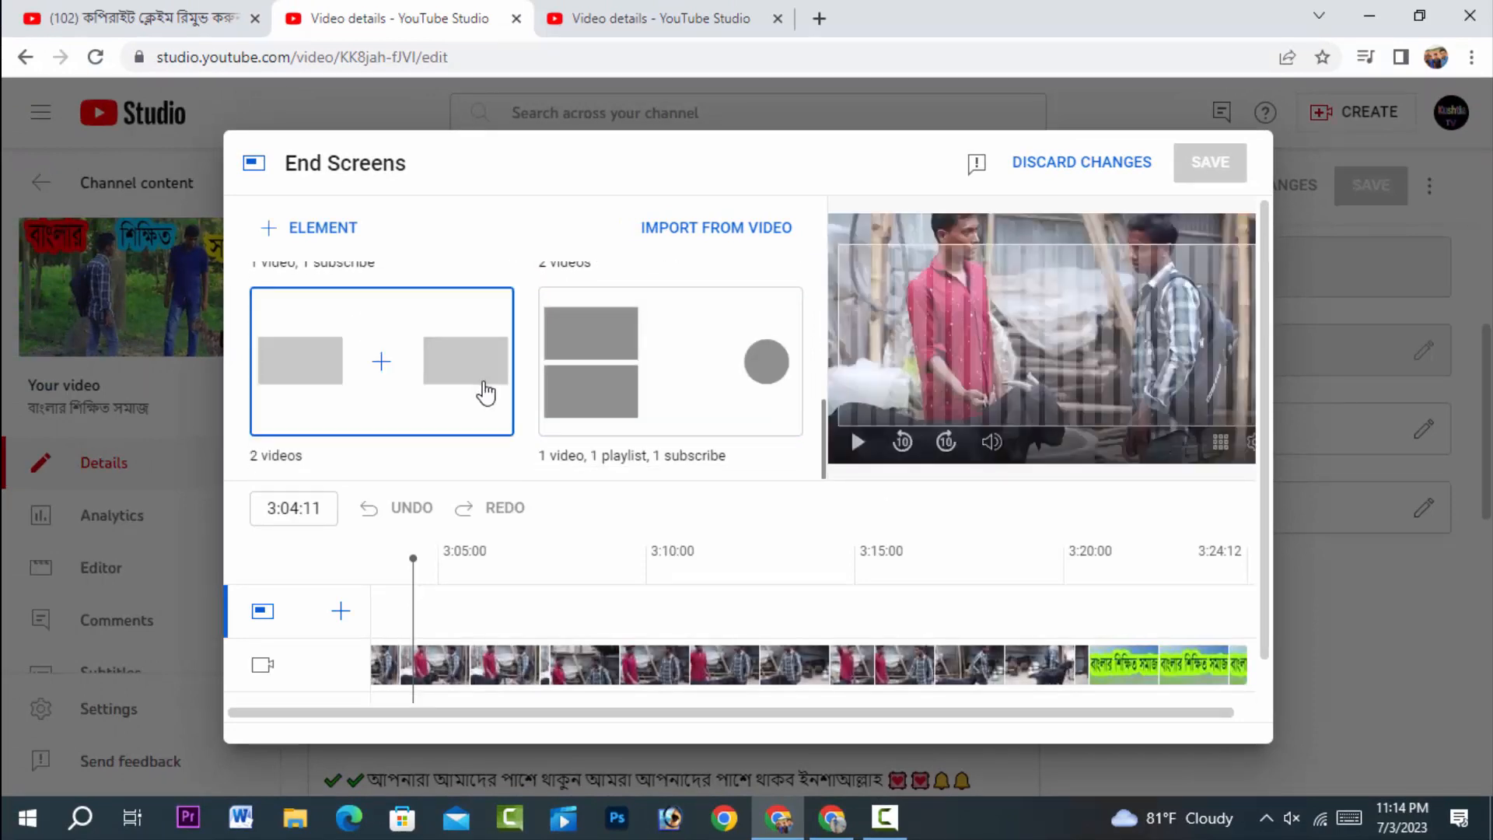
pyautogui.scroll(3, 487, 393)
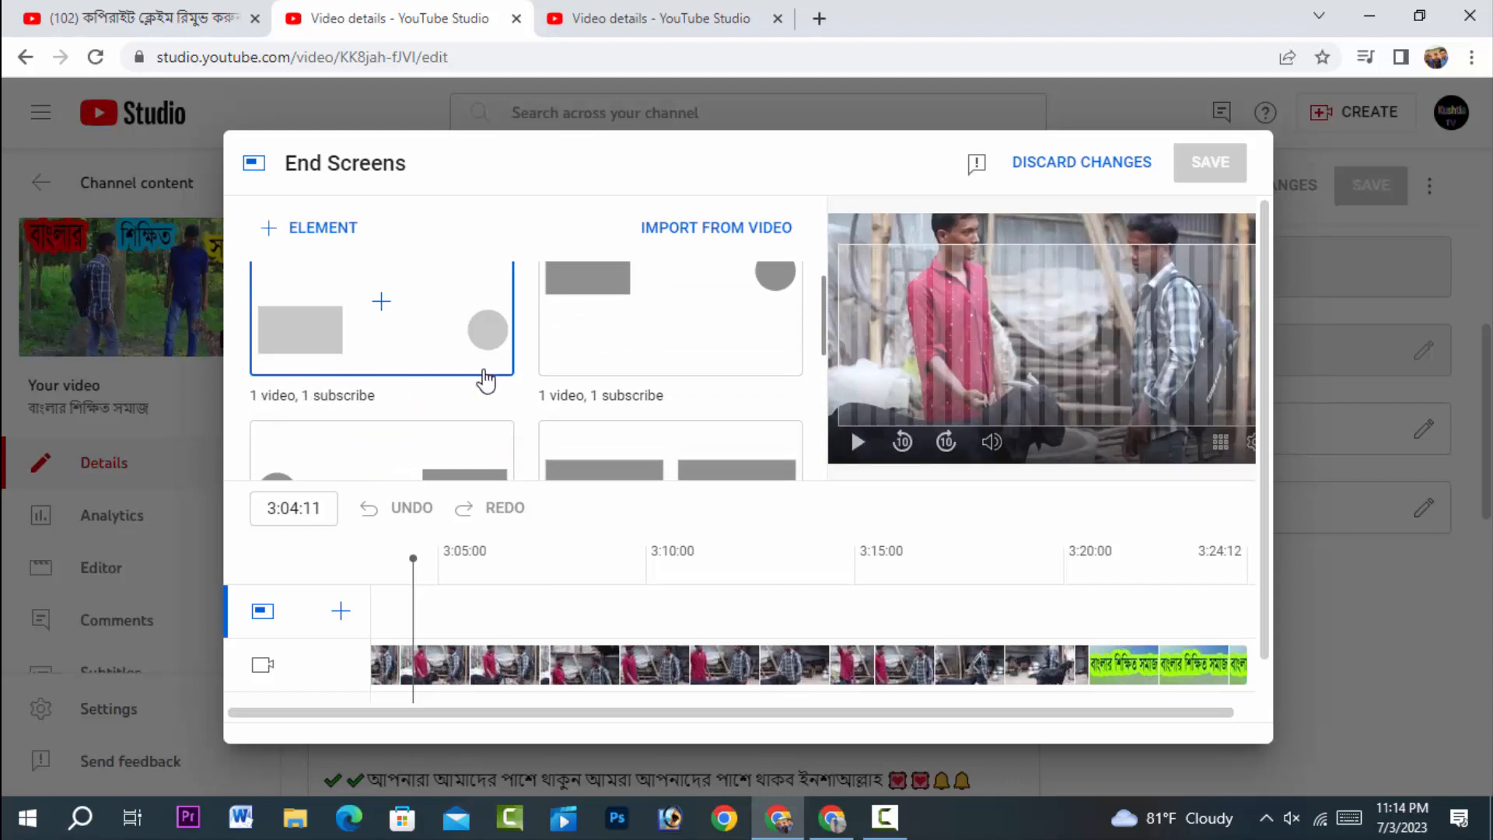
pyautogui.scroll(-3, 684, 385)
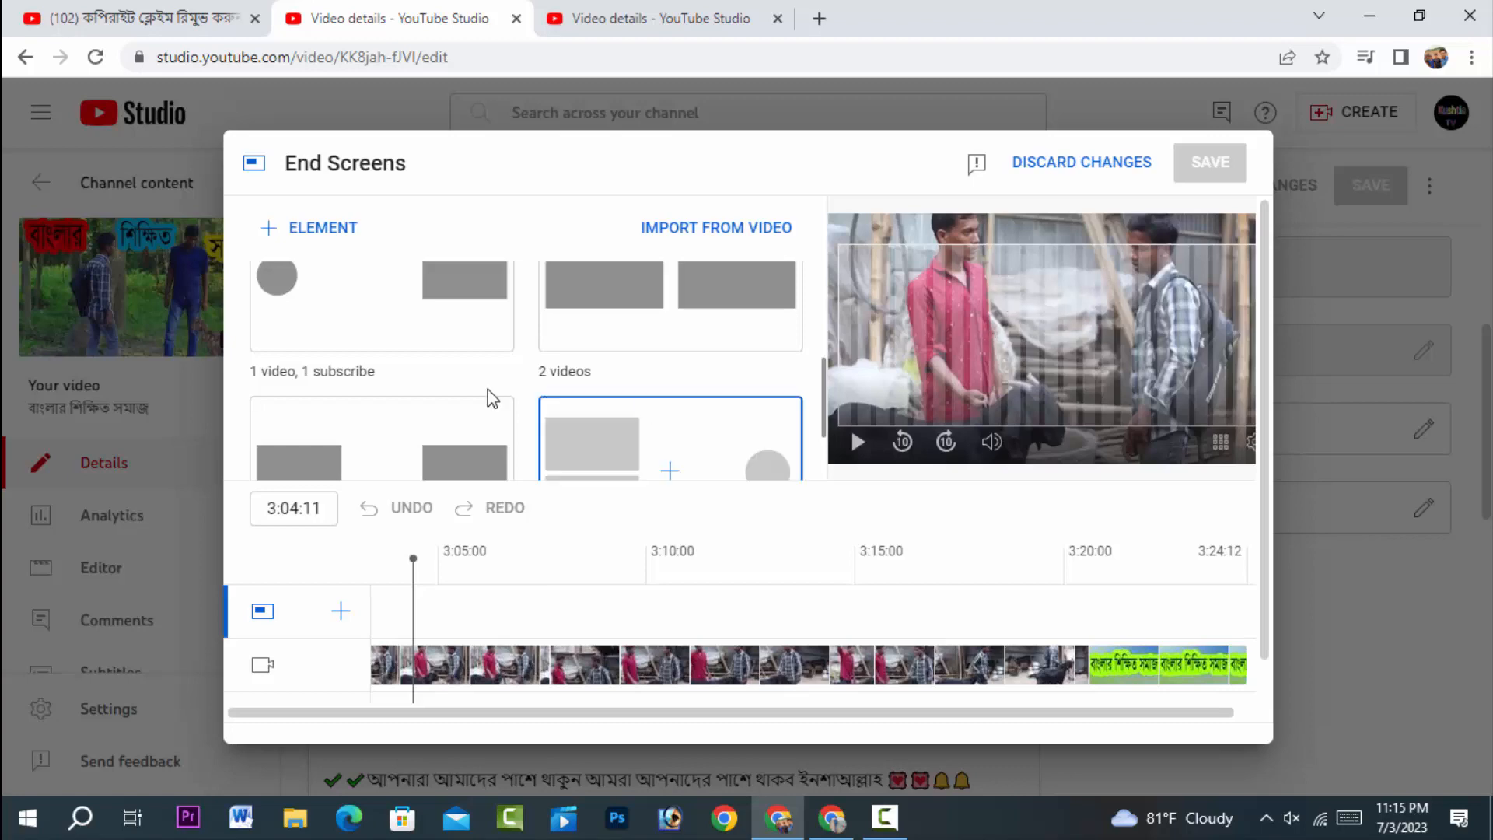
pyautogui.scroll(-2, 490, 397)
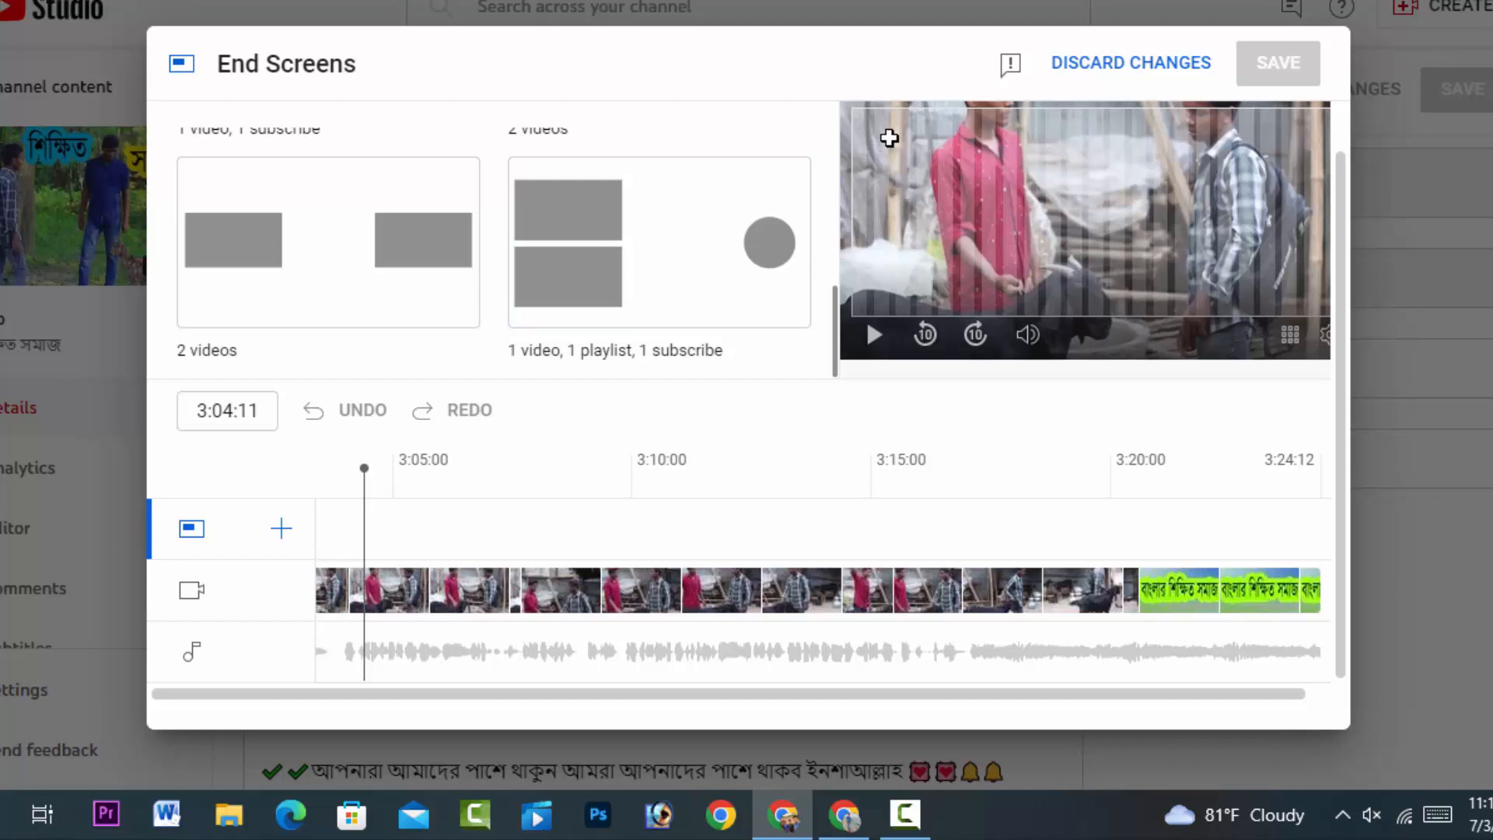
pyautogui.click(993, 220)
pyautogui.click(1151, 139)
pyautogui.scroll(-5, 619, 303)
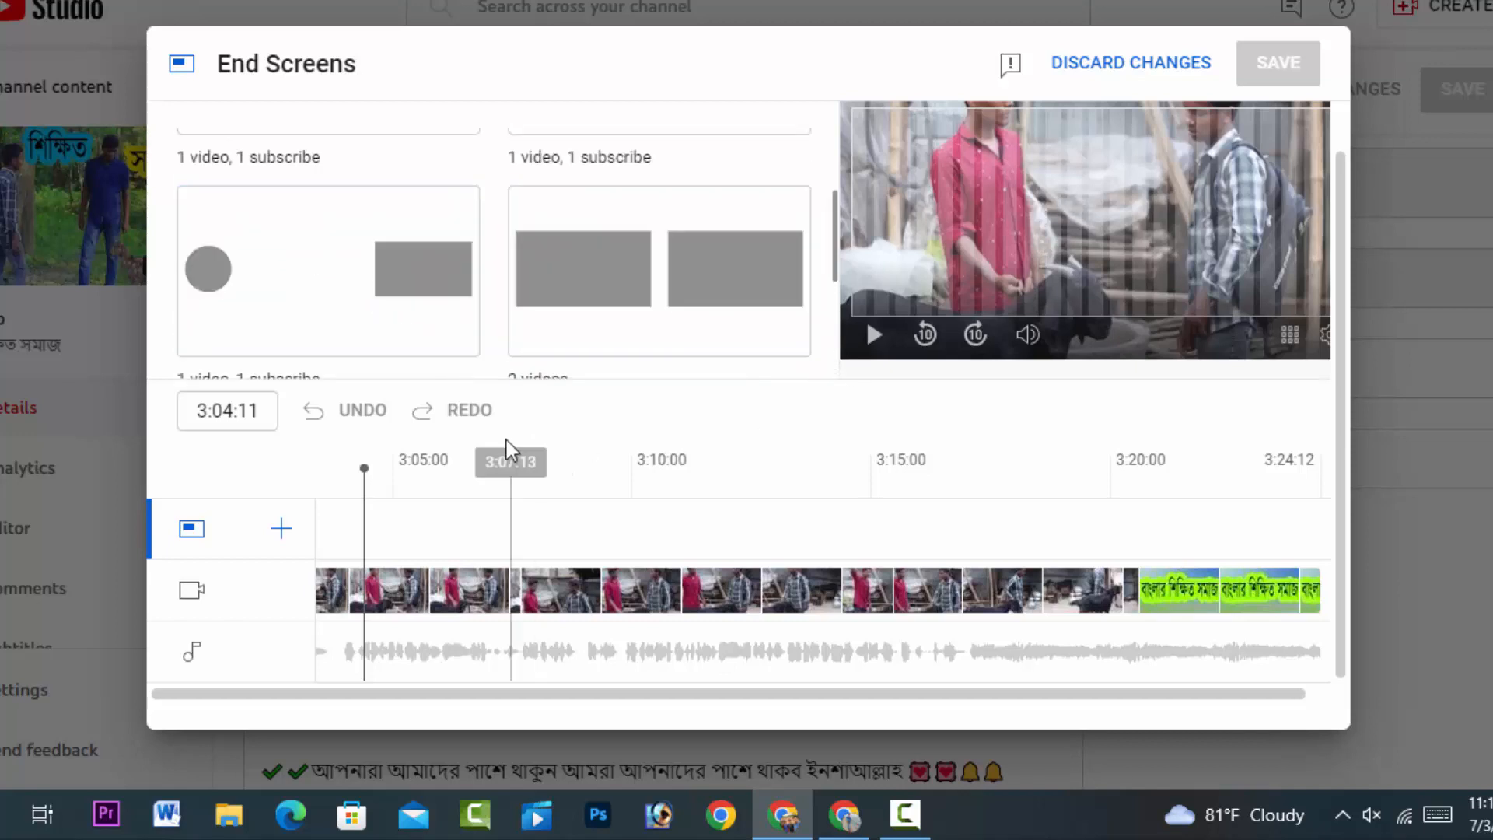
# Step: Add a Video element to the end screen and review its choices for which video to feature
pyautogui.click(280, 535)
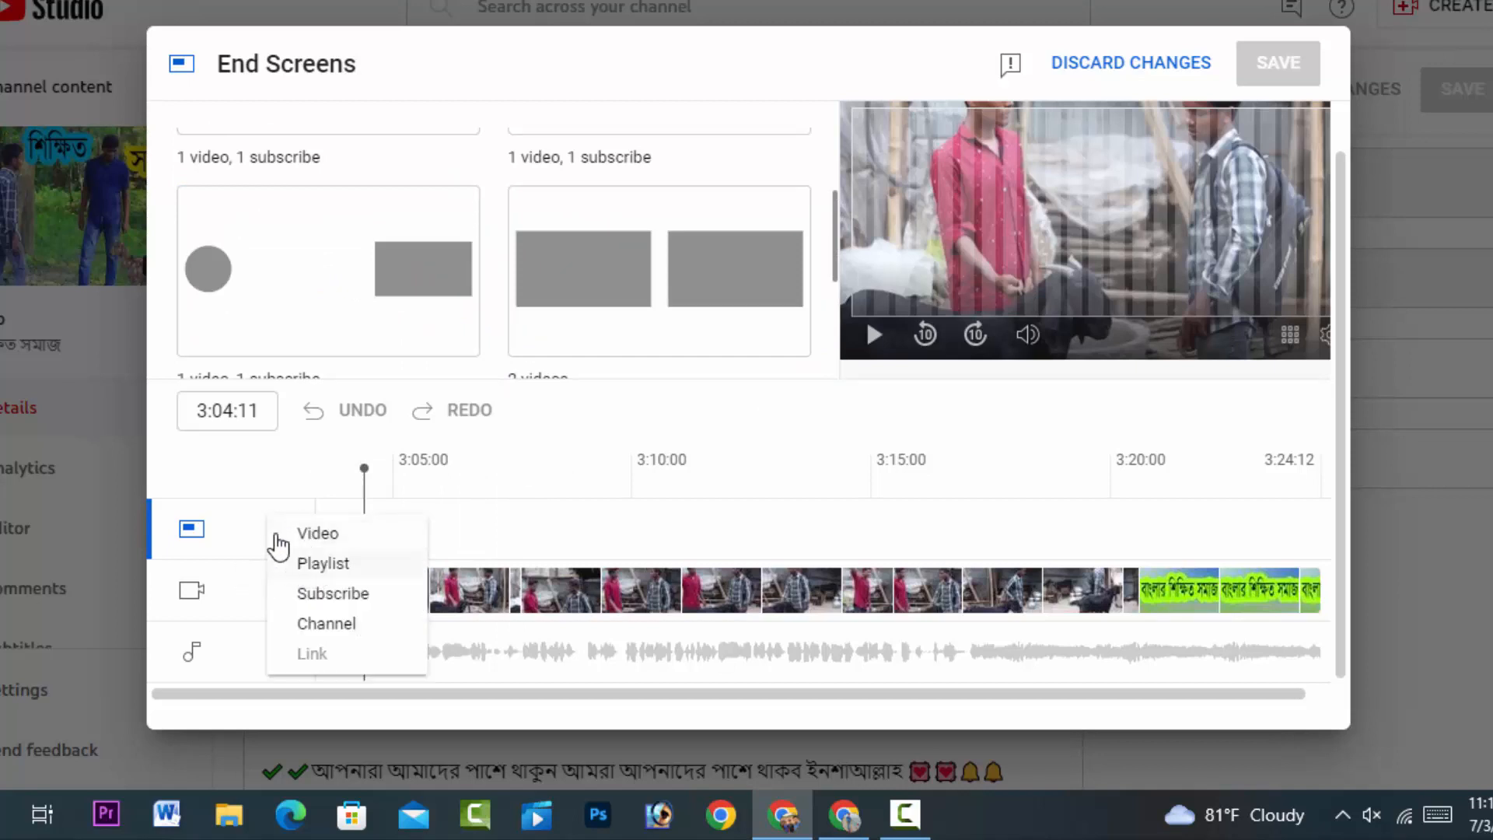
pyautogui.click(332, 535)
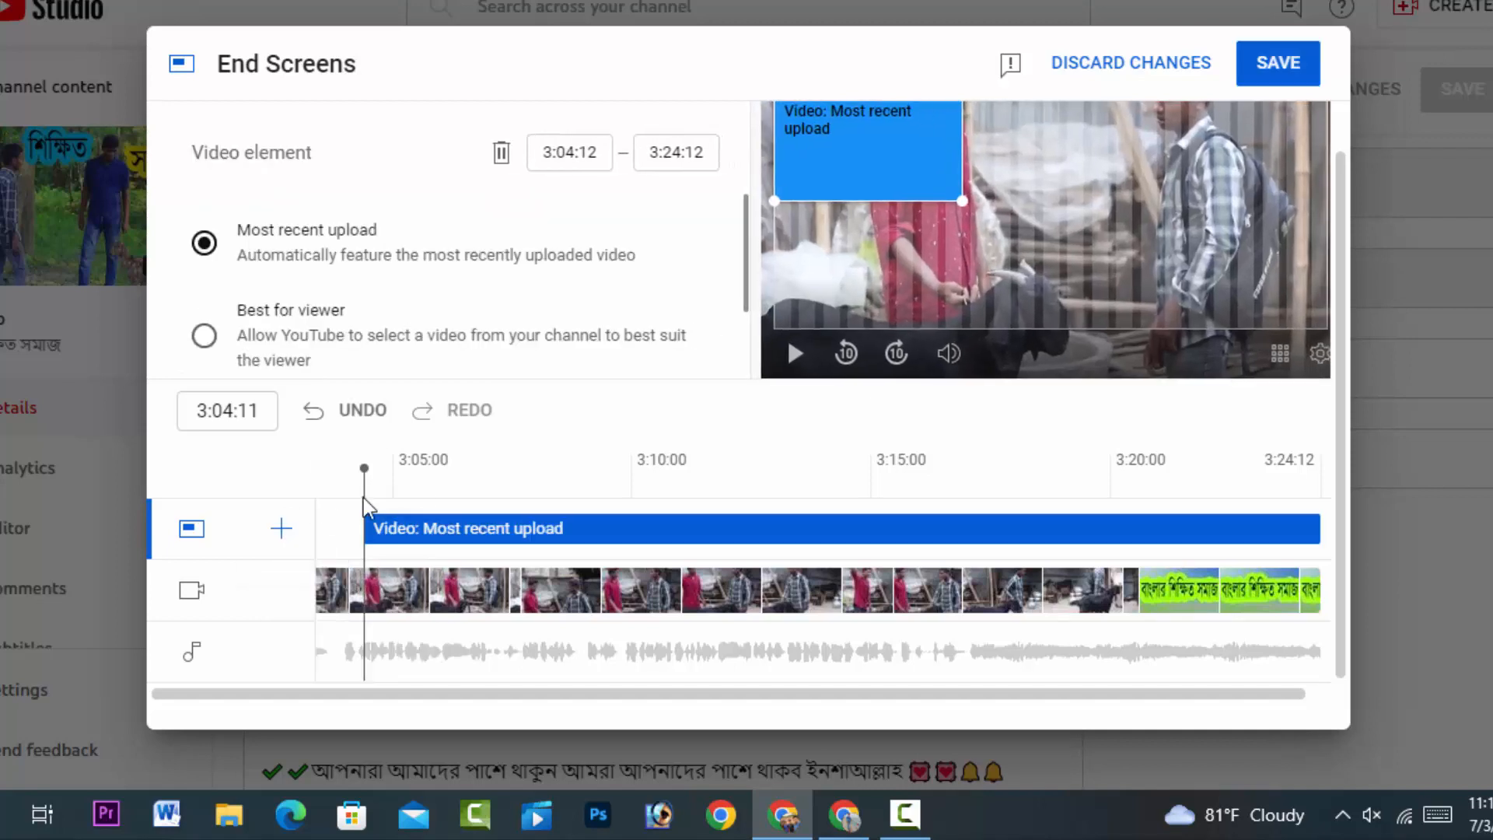
pyautogui.scroll(1, 998, 258)
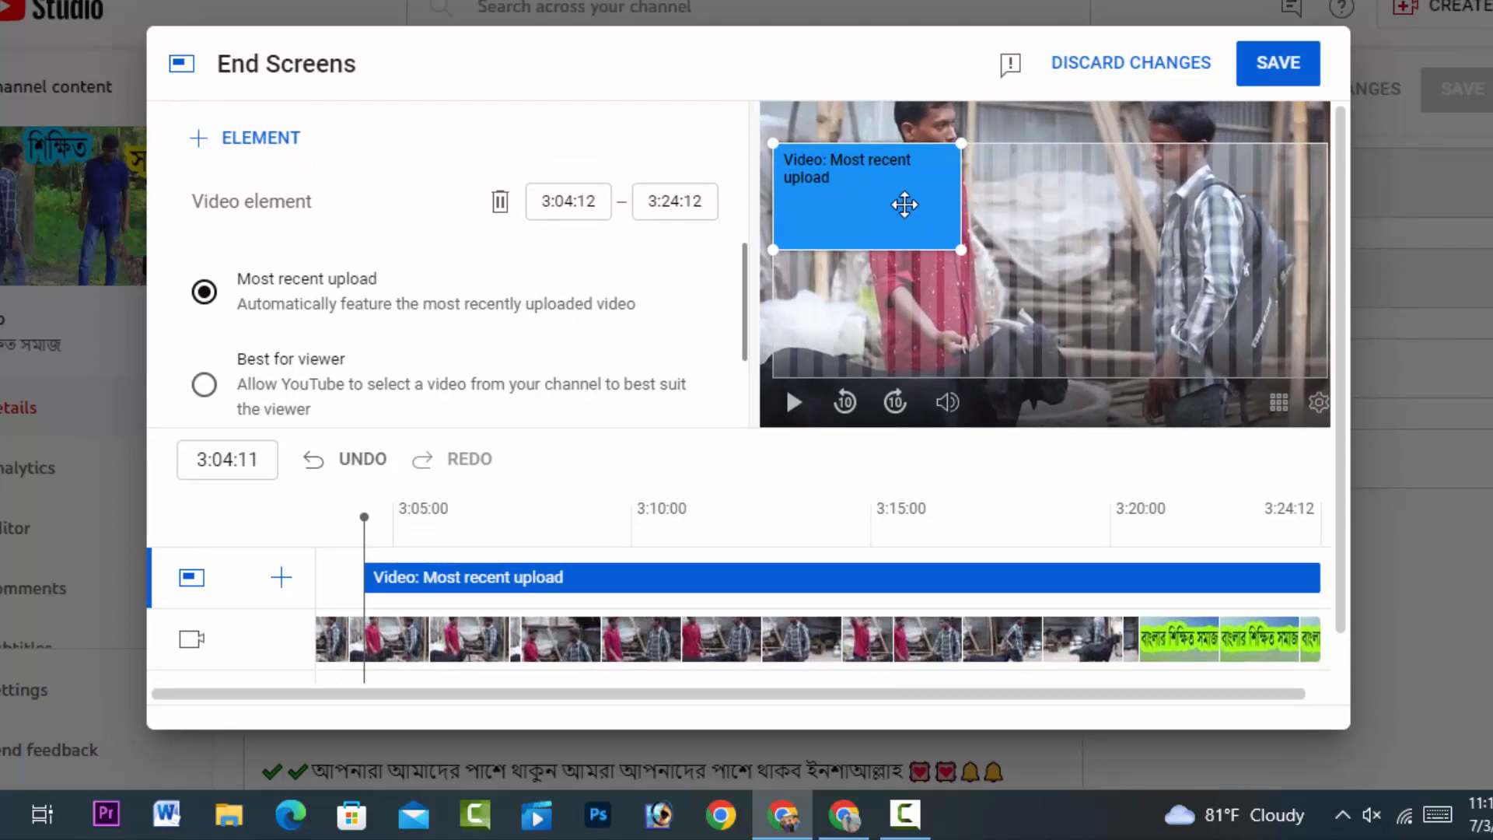
pyautogui.scroll(-1, 418, 318)
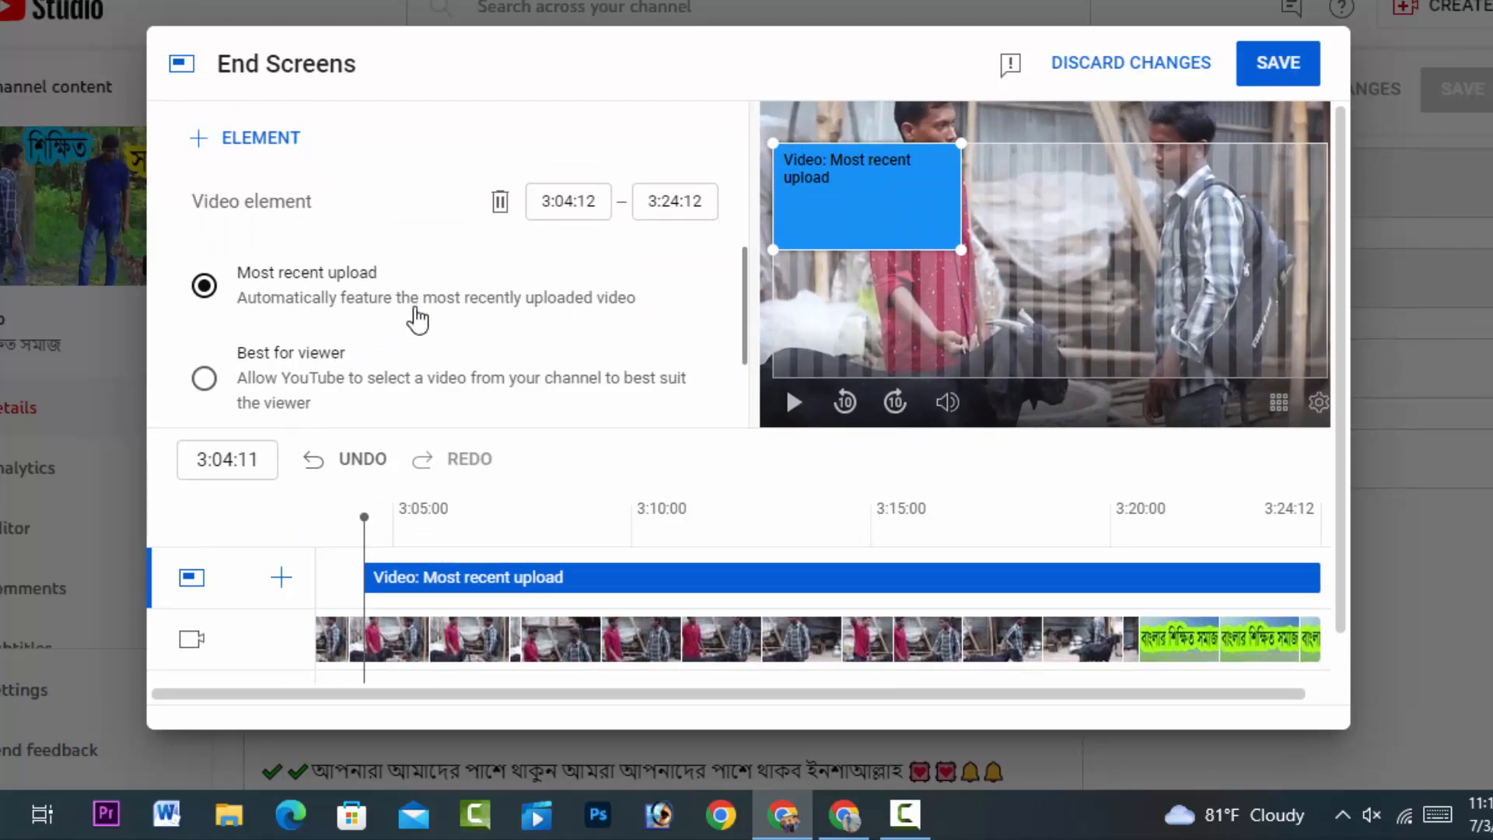
pyautogui.scroll(-2, 418, 319)
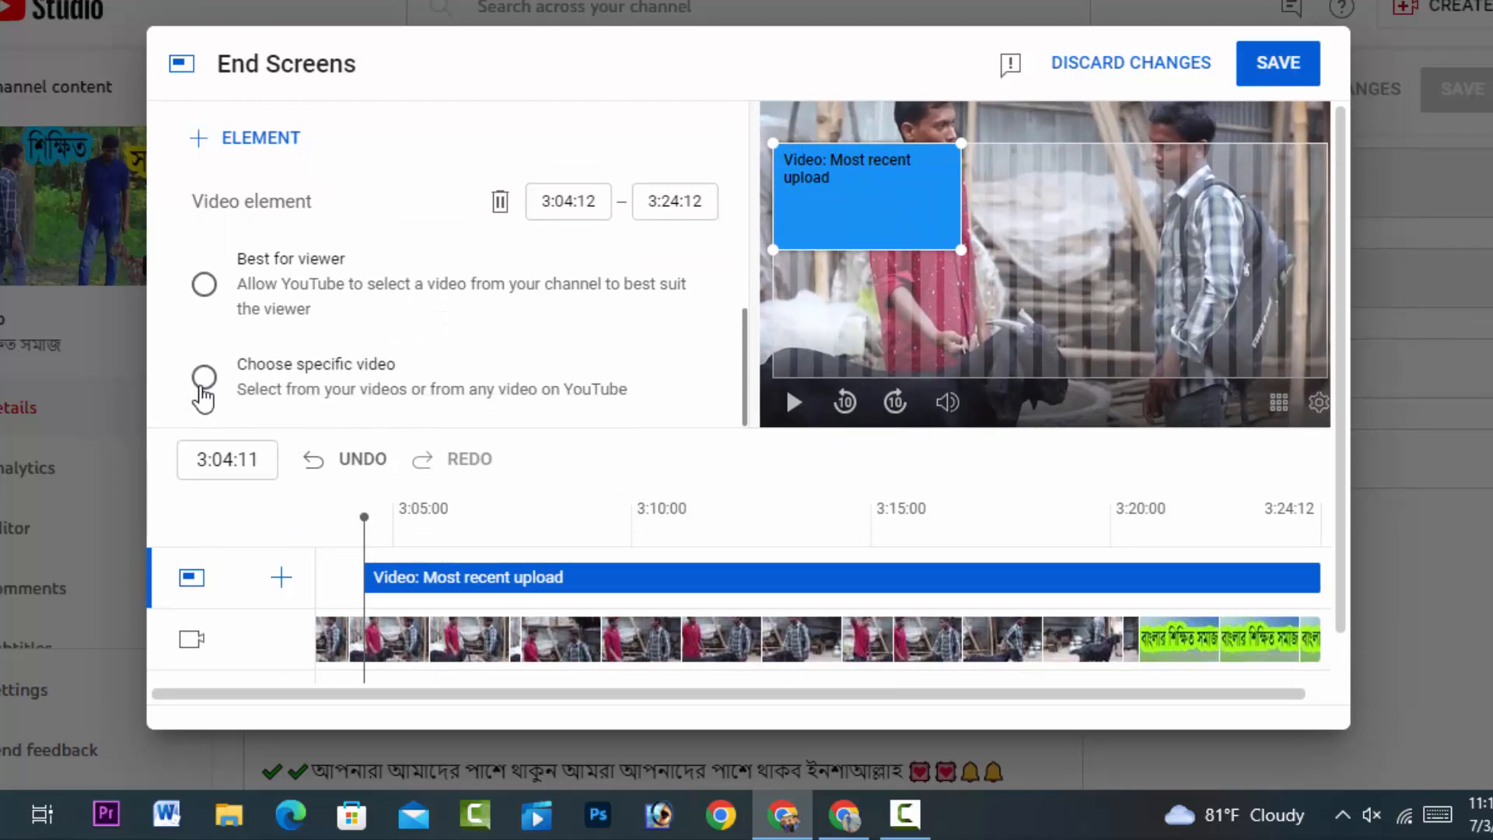
pyautogui.click(354, 392)
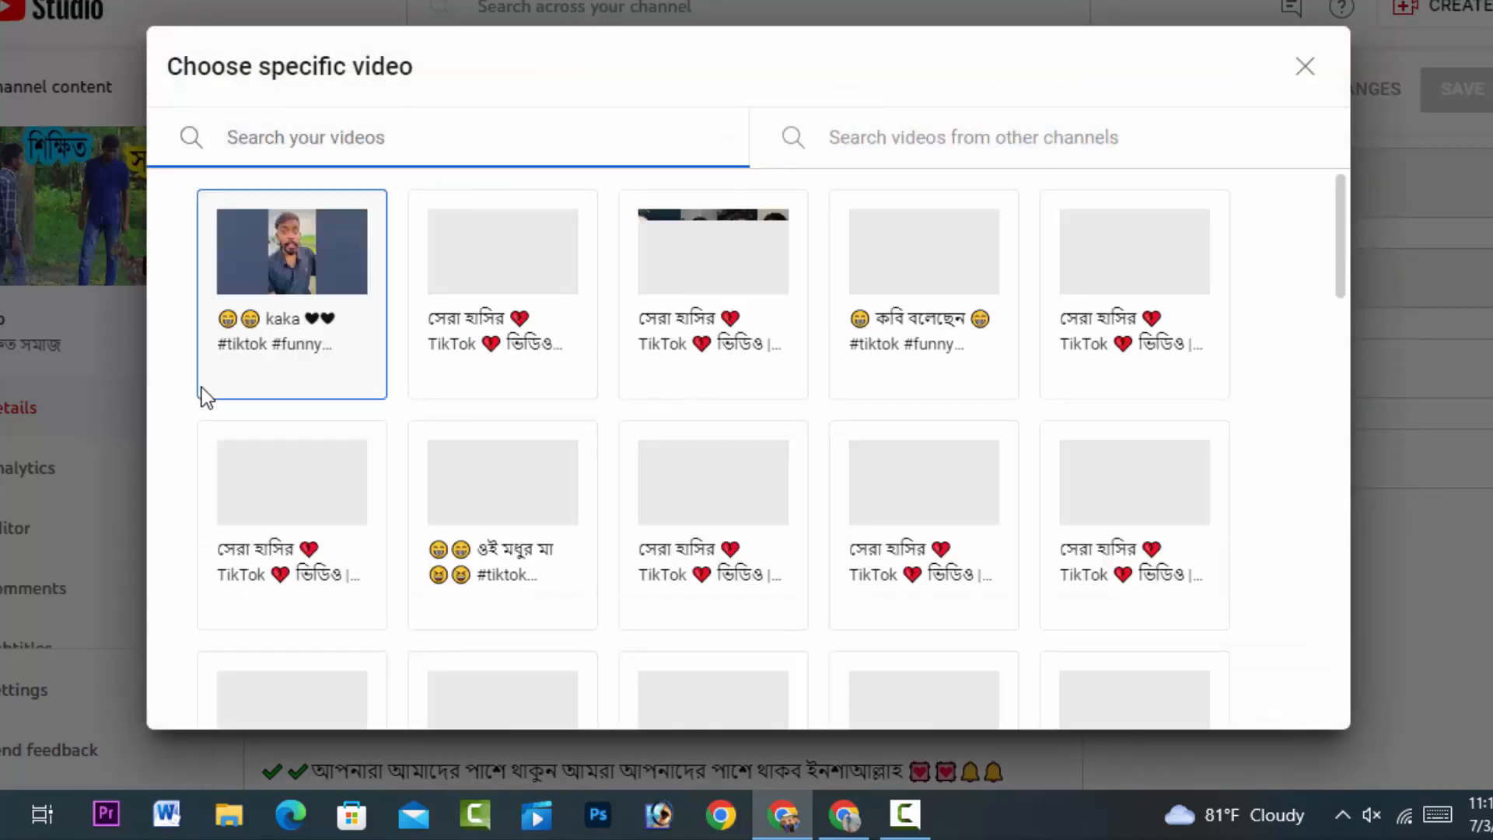
pyautogui.scroll(-5, 504, 412)
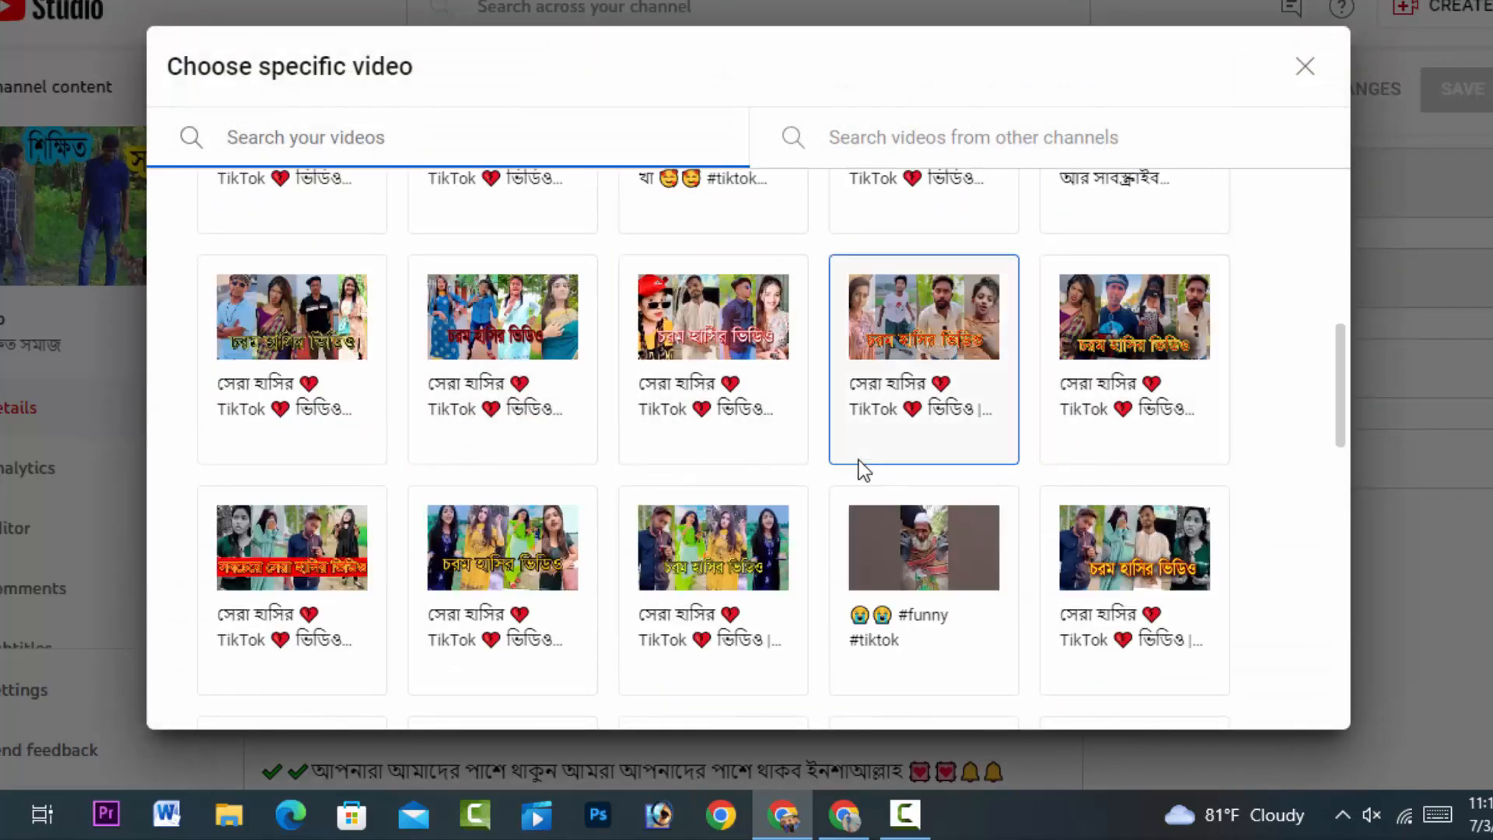
pyautogui.scroll(-6, 855, 451)
pyautogui.scroll(5, 856, 451)
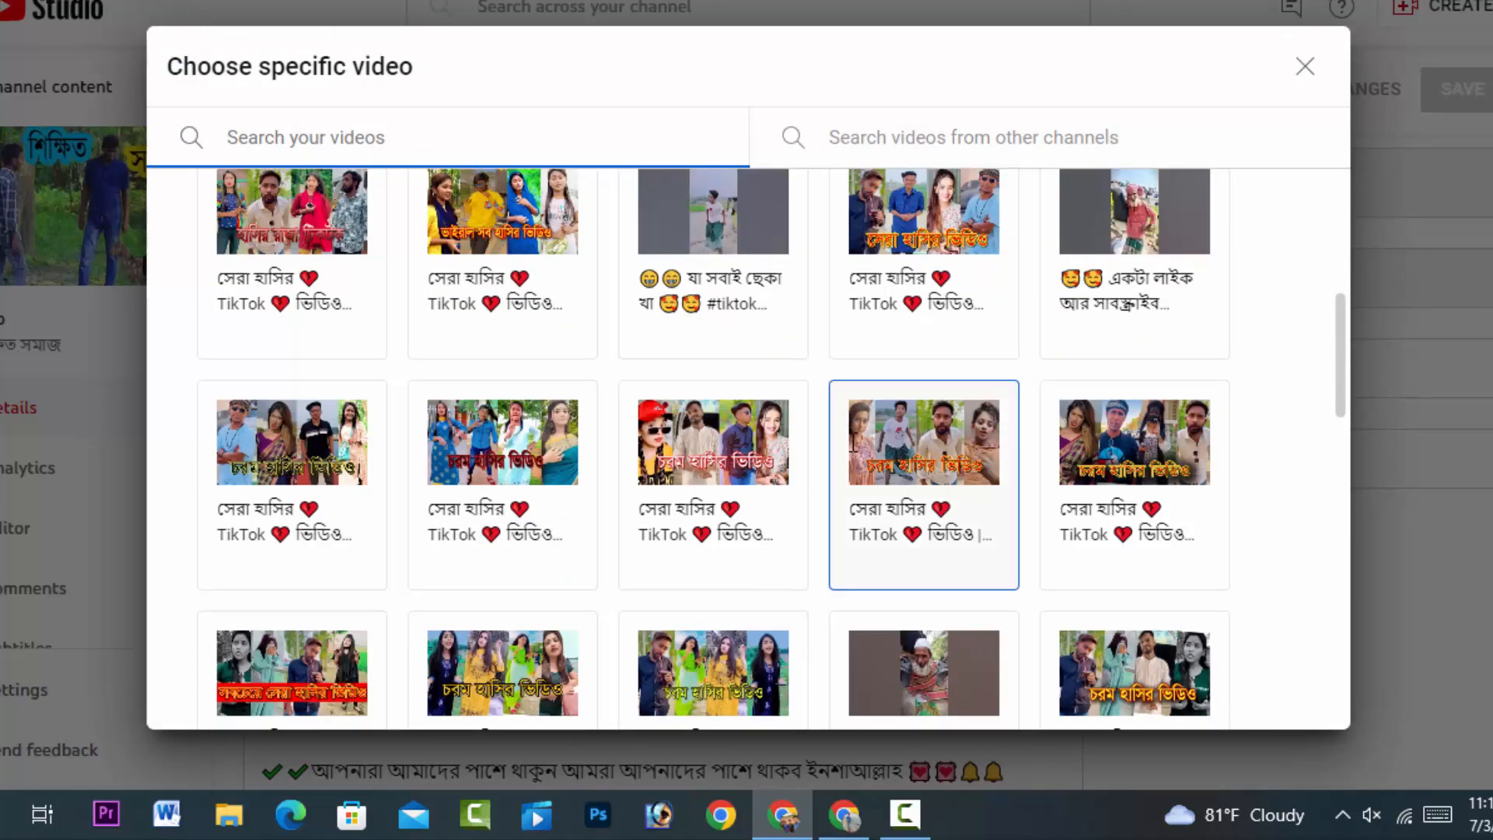
pyautogui.scroll(3, 856, 437)
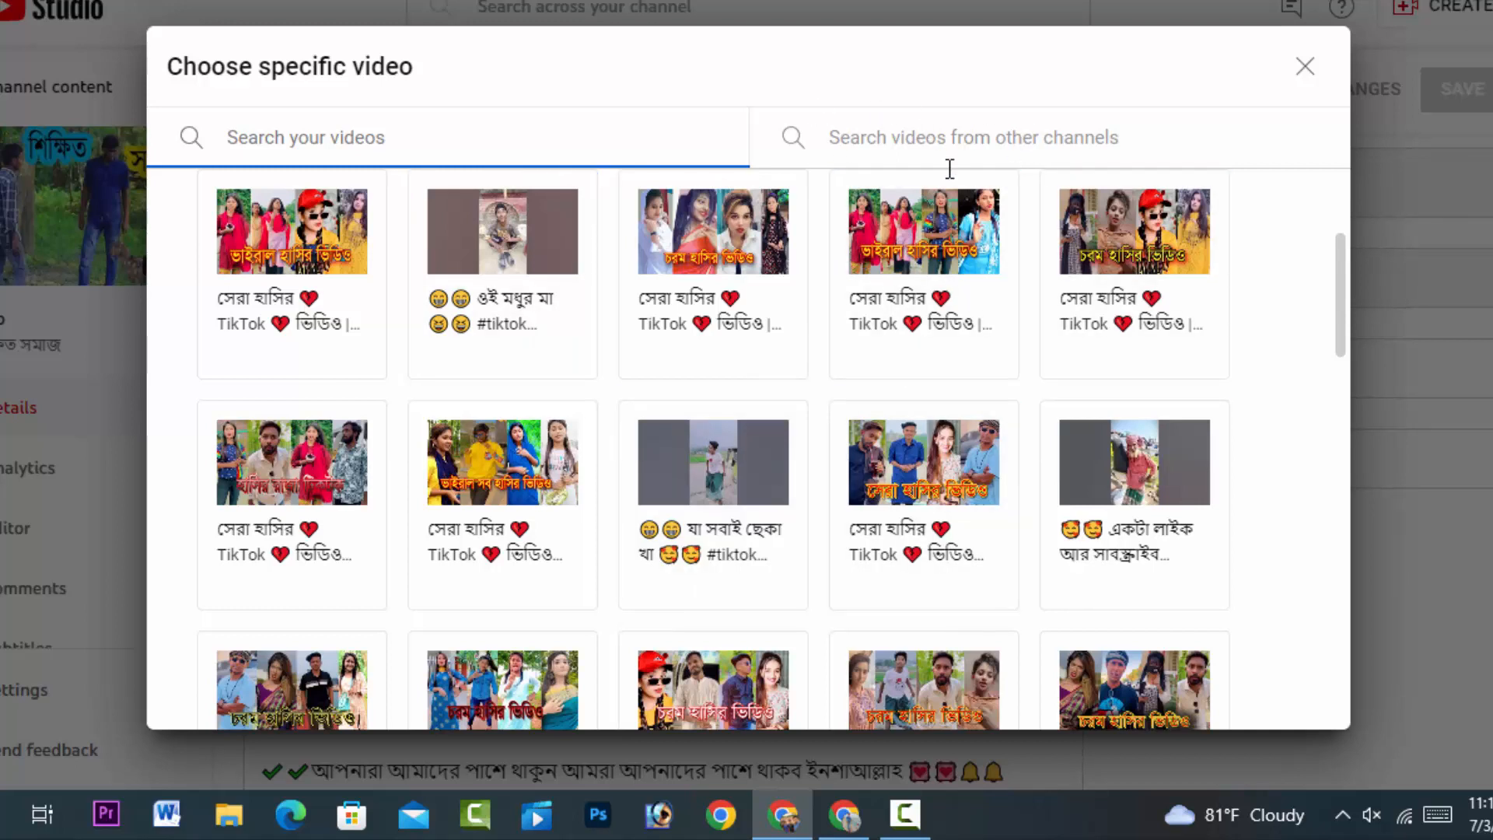
pyautogui.click(894, 127)
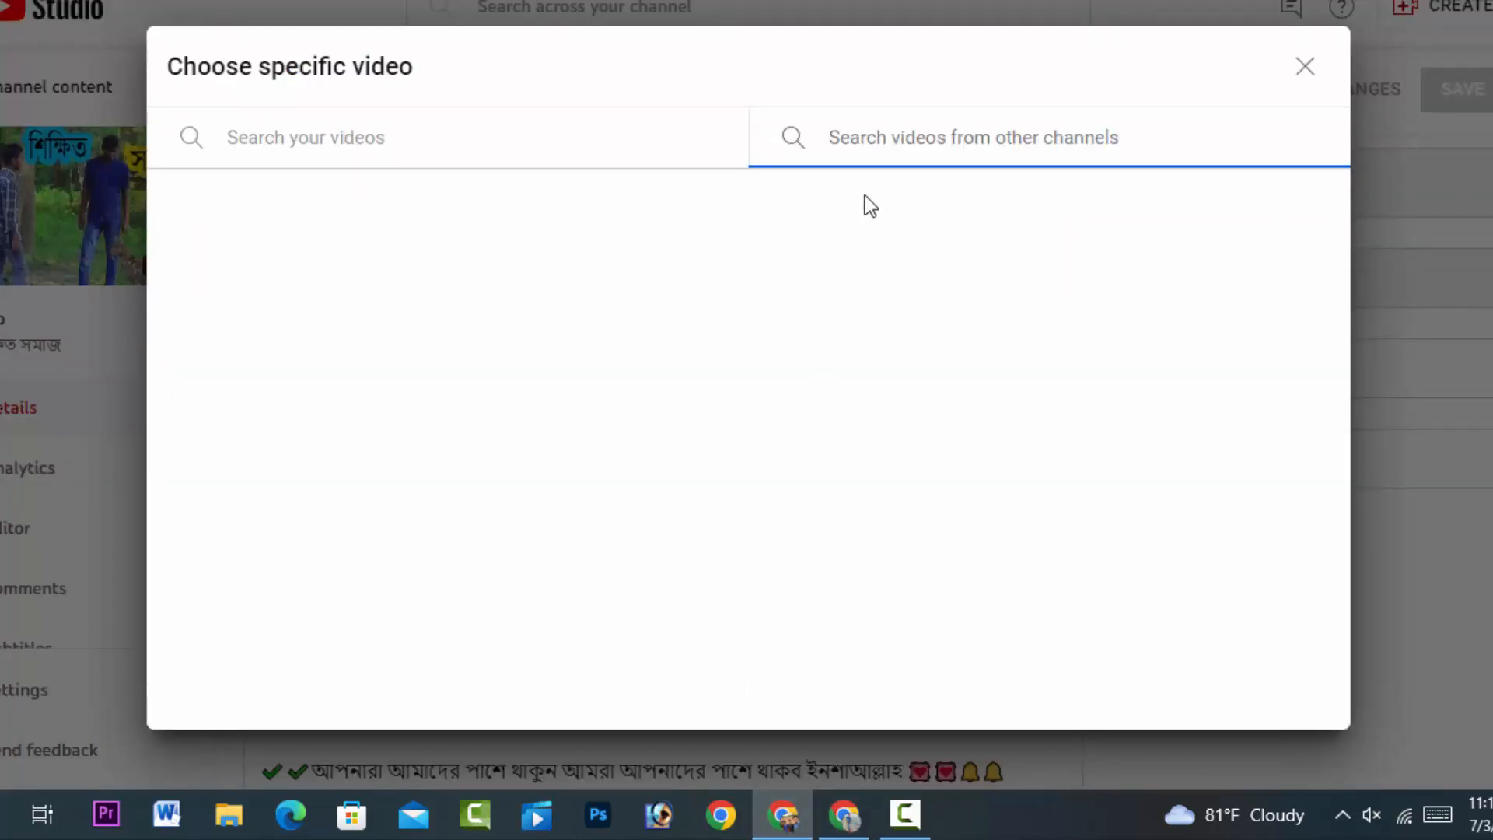
pyautogui.rightClick(918, 138)
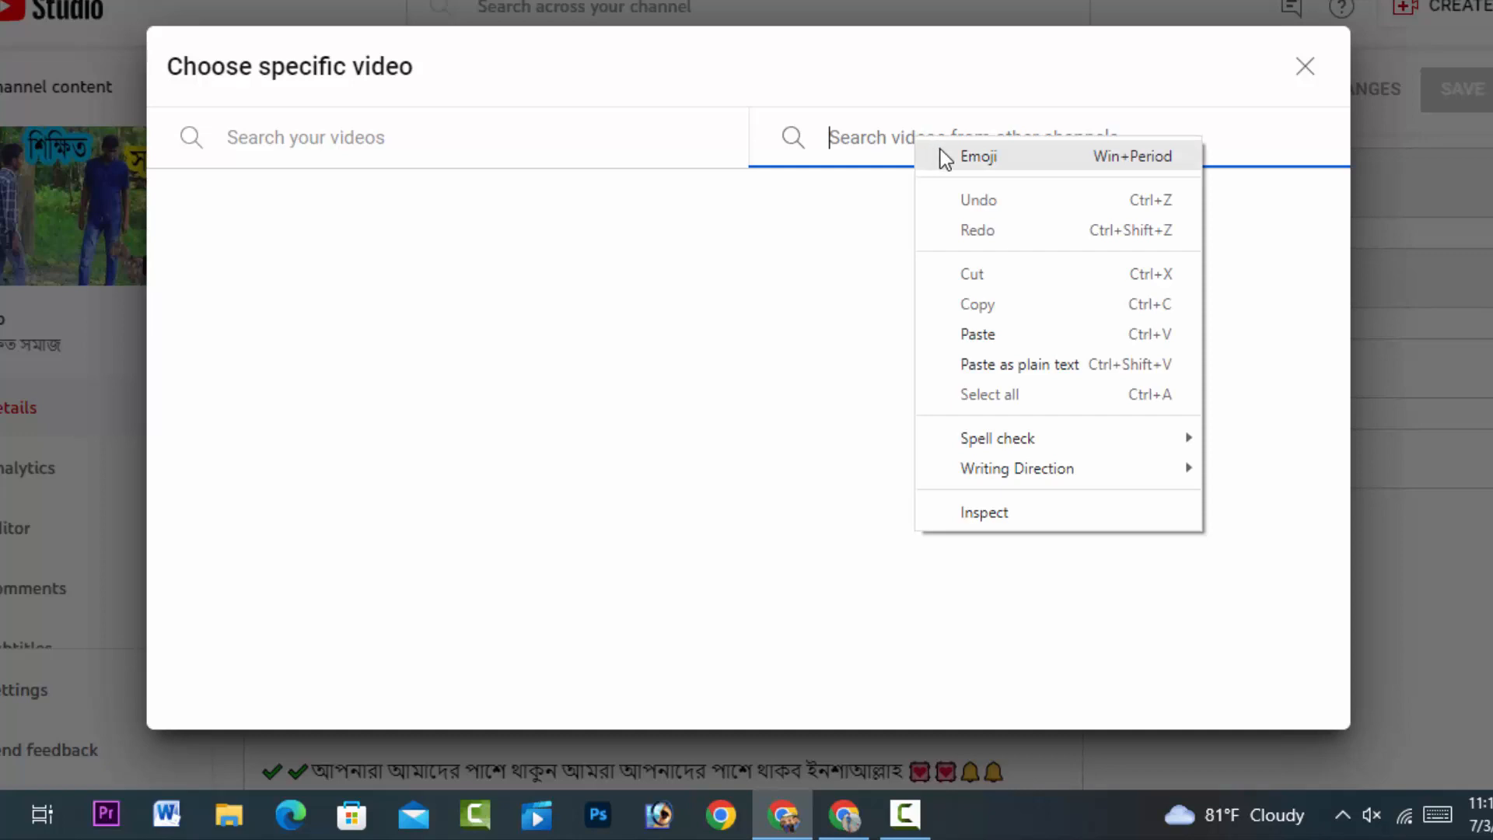
pyautogui.click(1014, 334)
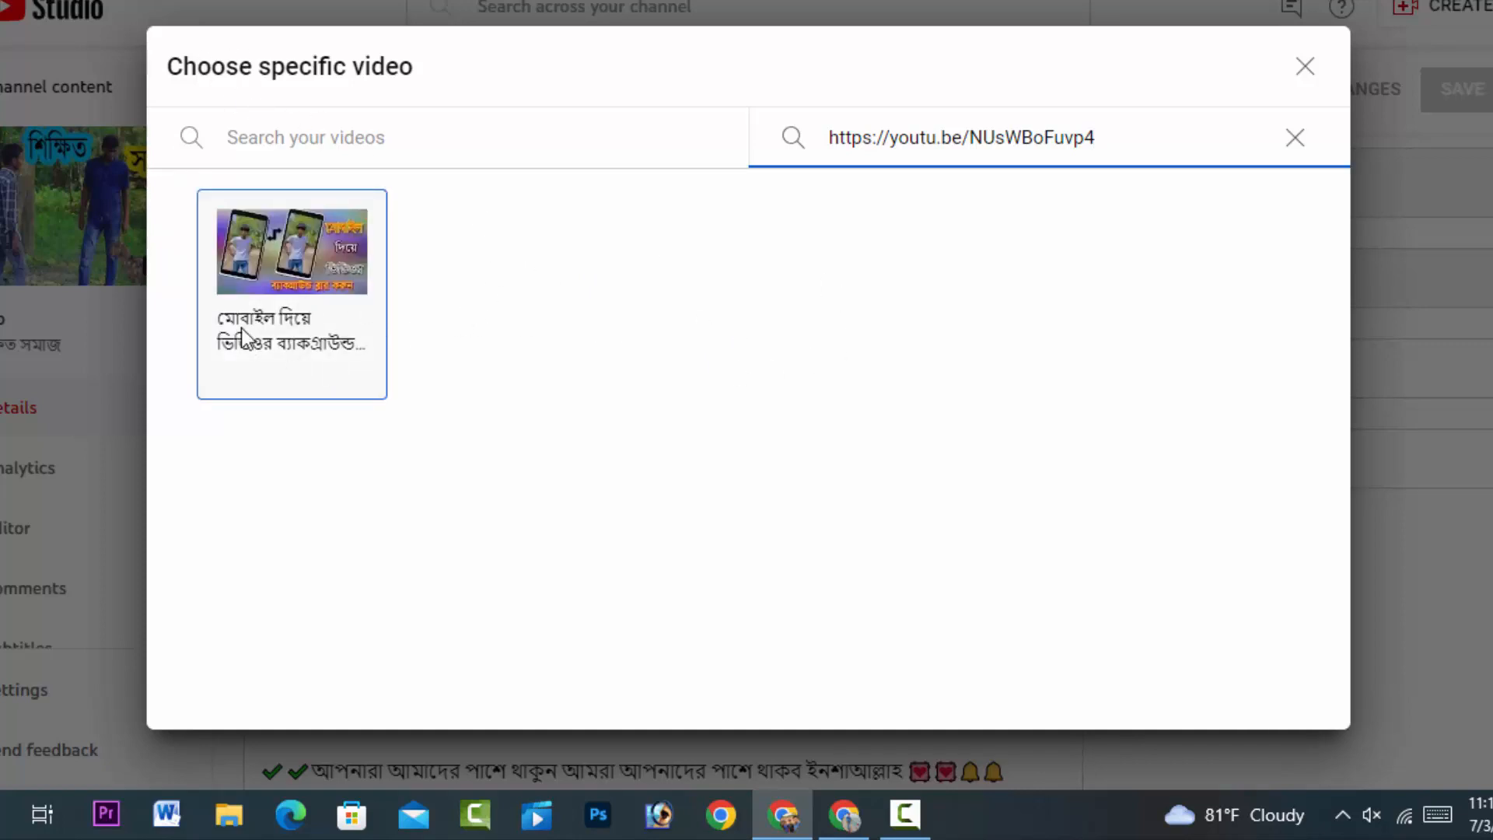
pyautogui.click(329, 306)
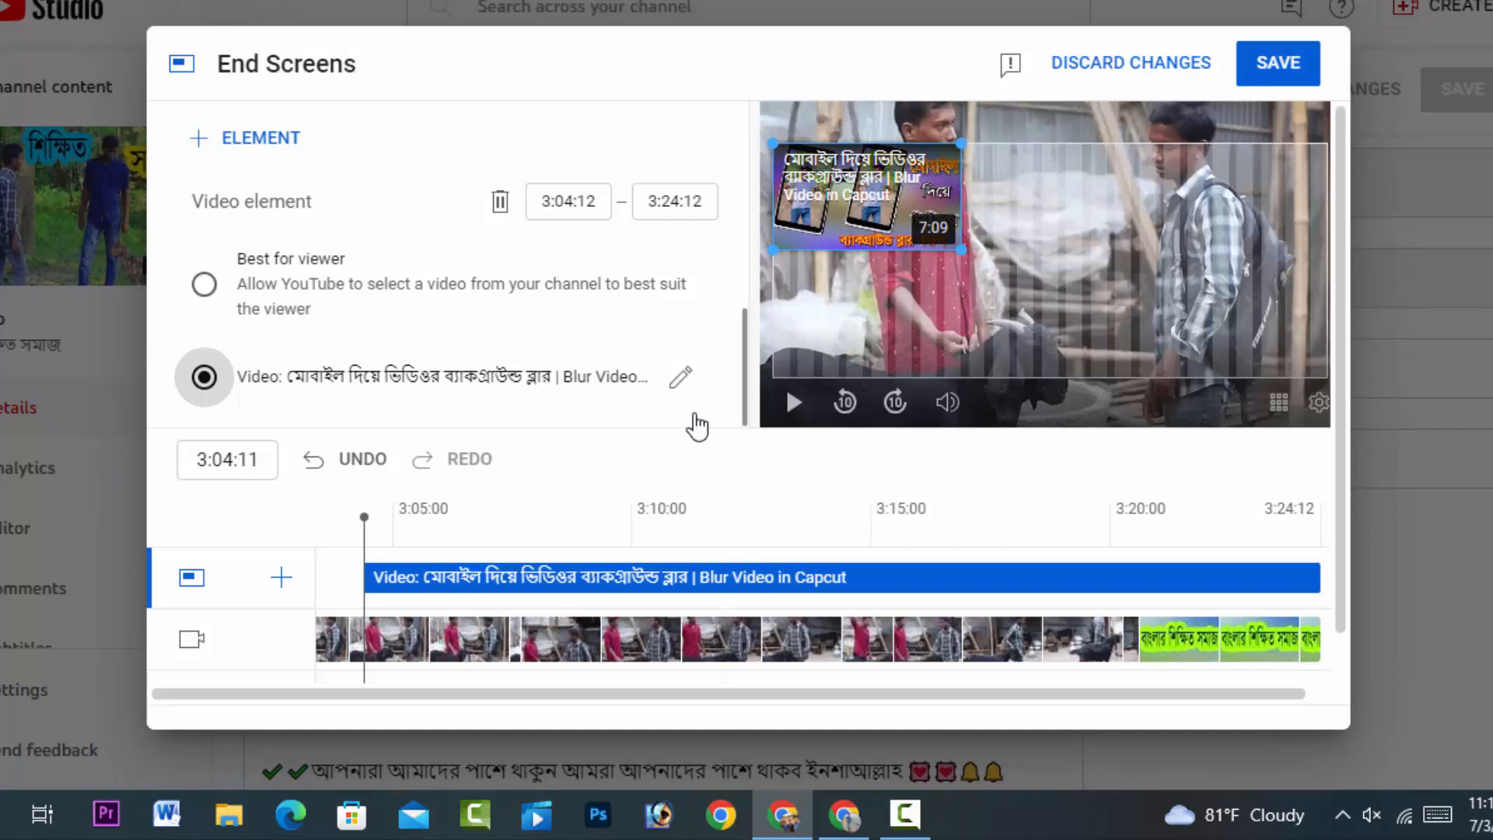
# Step: Reopen the specific video selection for the end screen's video element
pyautogui.click(681, 378)
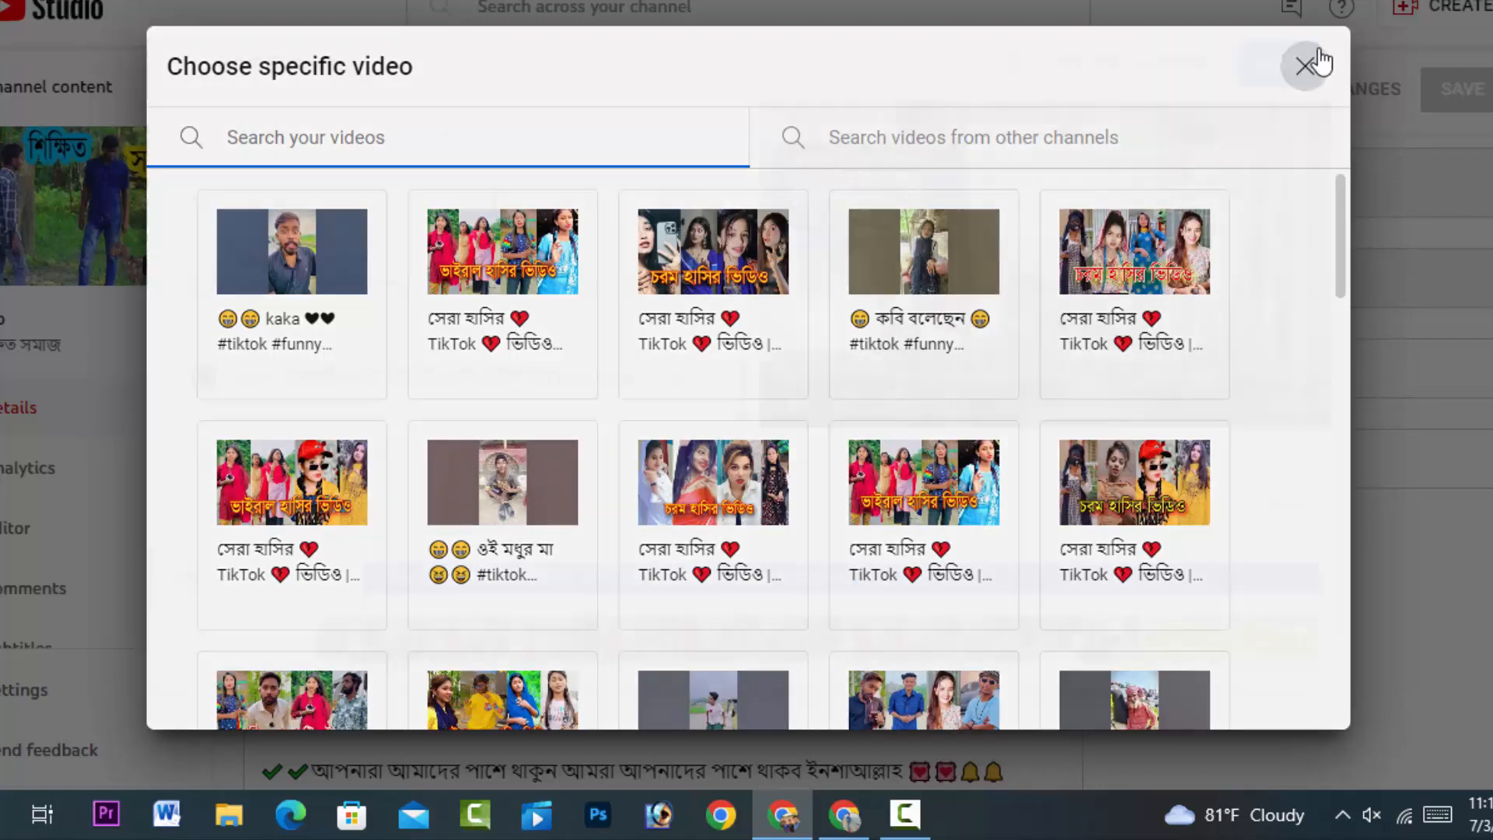
# Step: Leave the specific video selection without picking another video for the first video element
pyautogui.click(1305, 66)
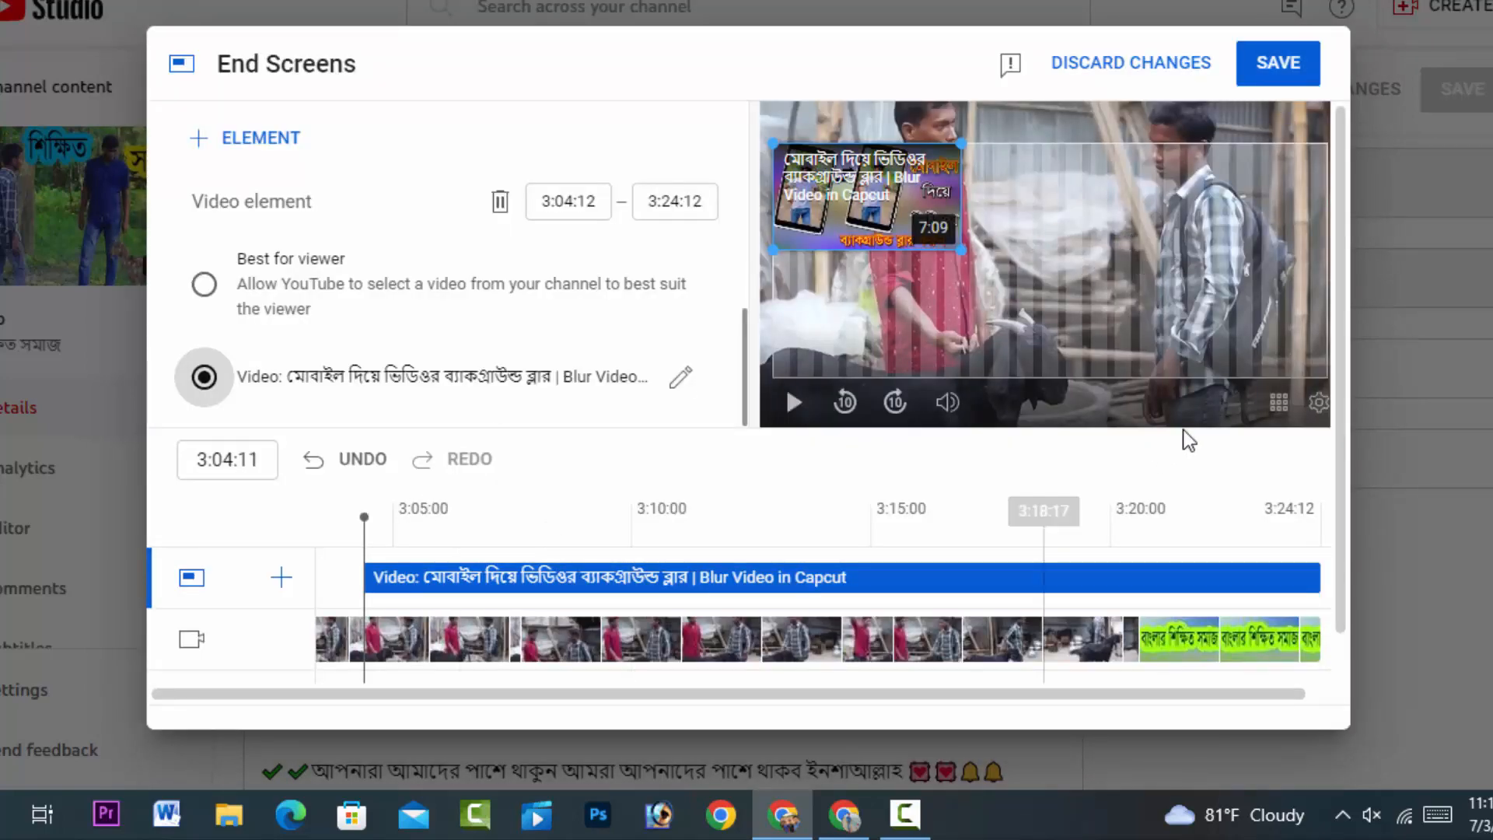
pyautogui.click(1070, 244)
pyautogui.click(1230, 293)
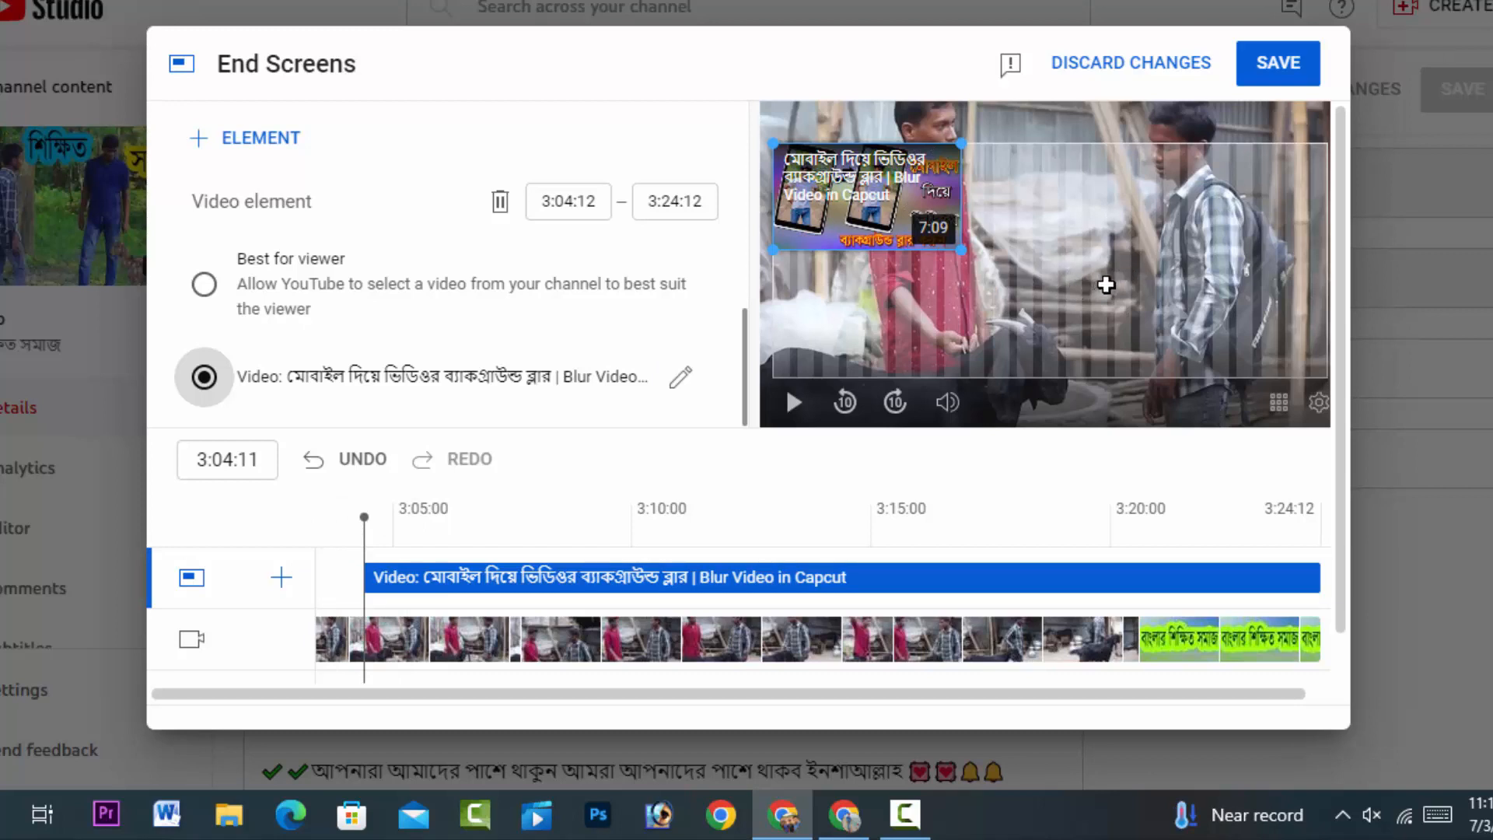
# Step: Add a second Video element to the end screen and look through the channel's own videos for one to feature
pyautogui.click(280, 577)
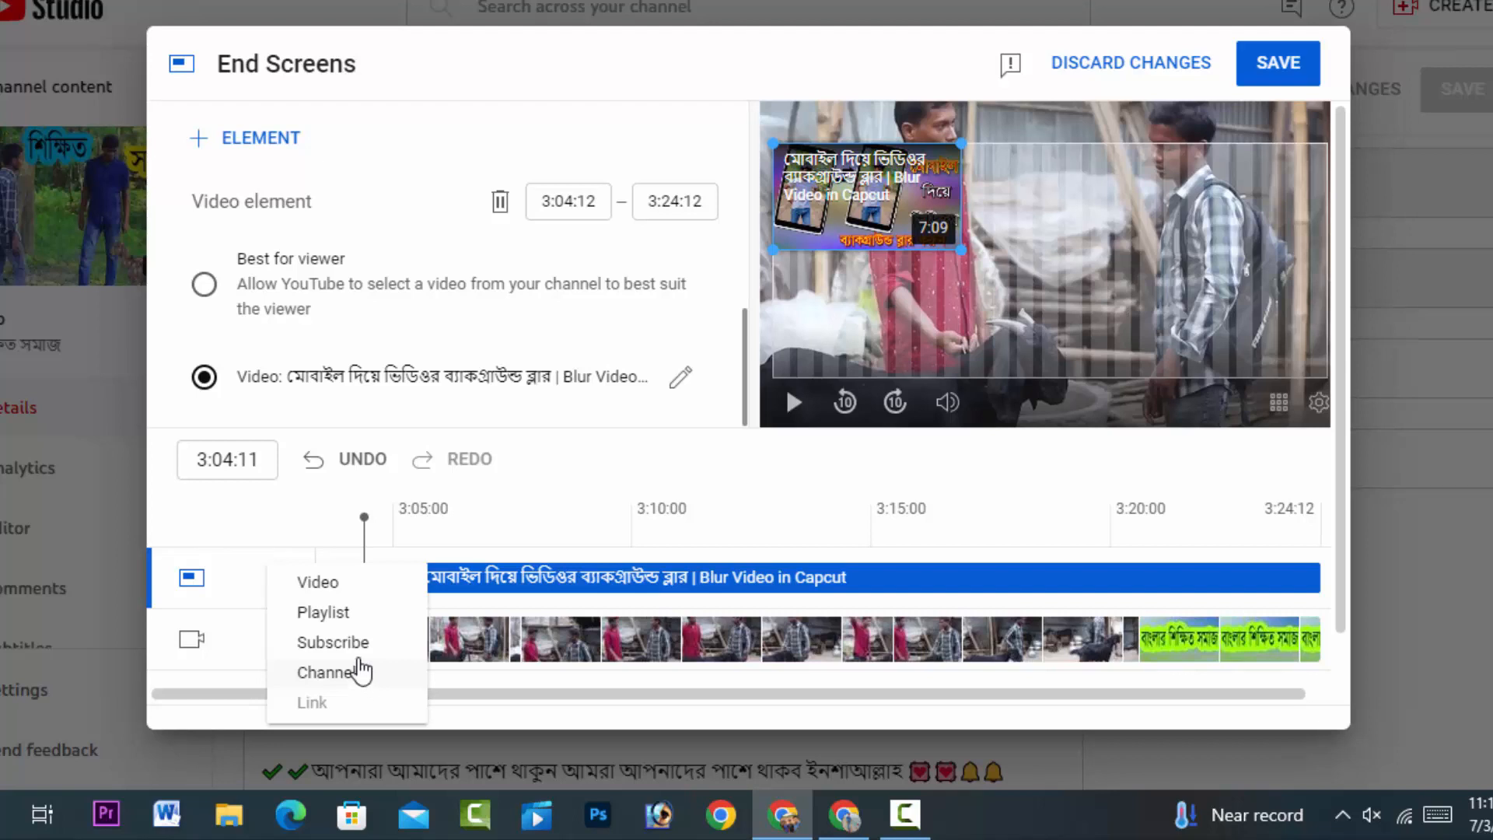
pyautogui.click(363, 584)
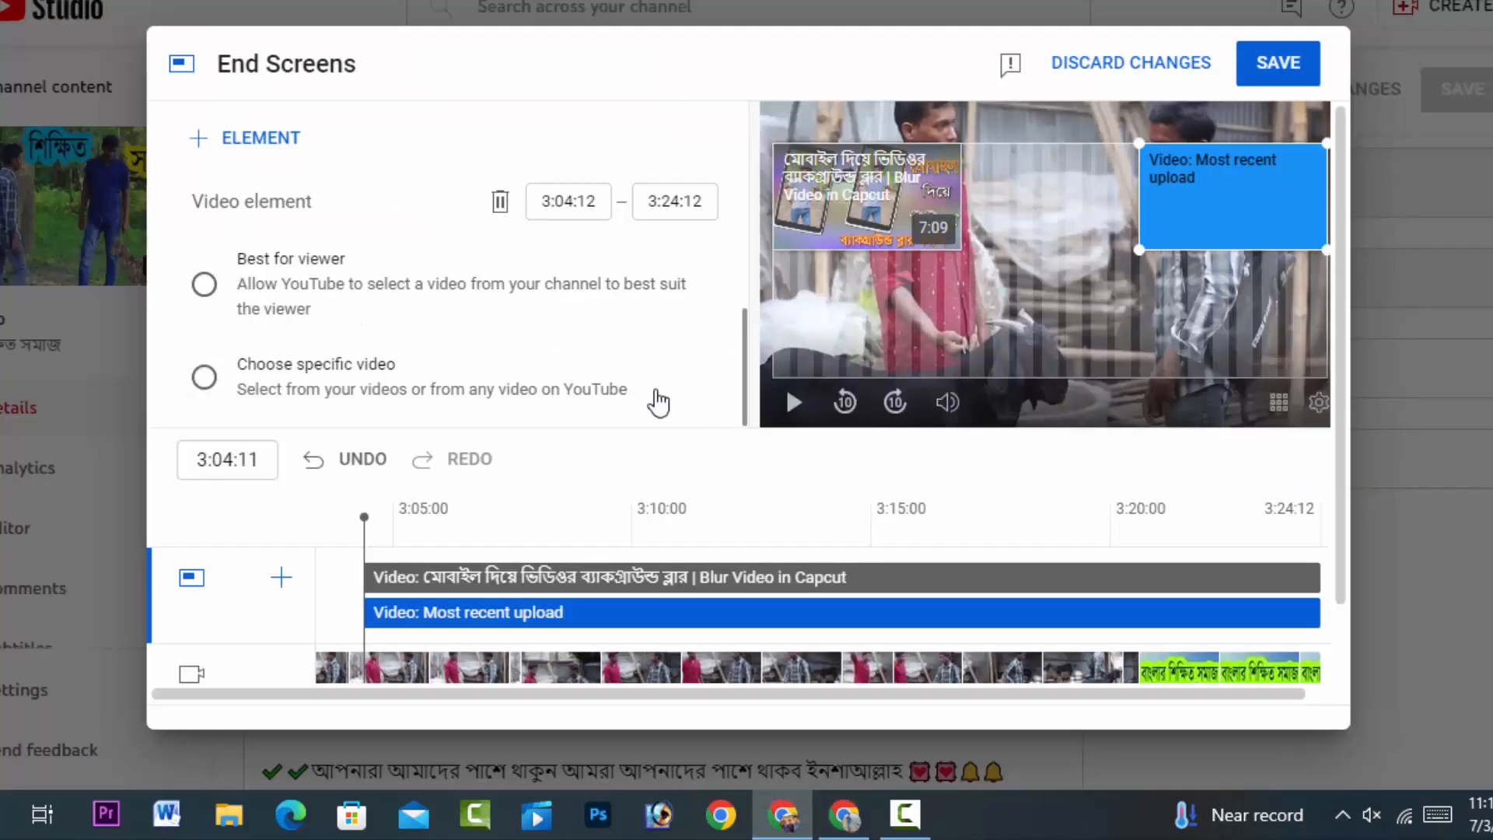
pyautogui.click(352, 387)
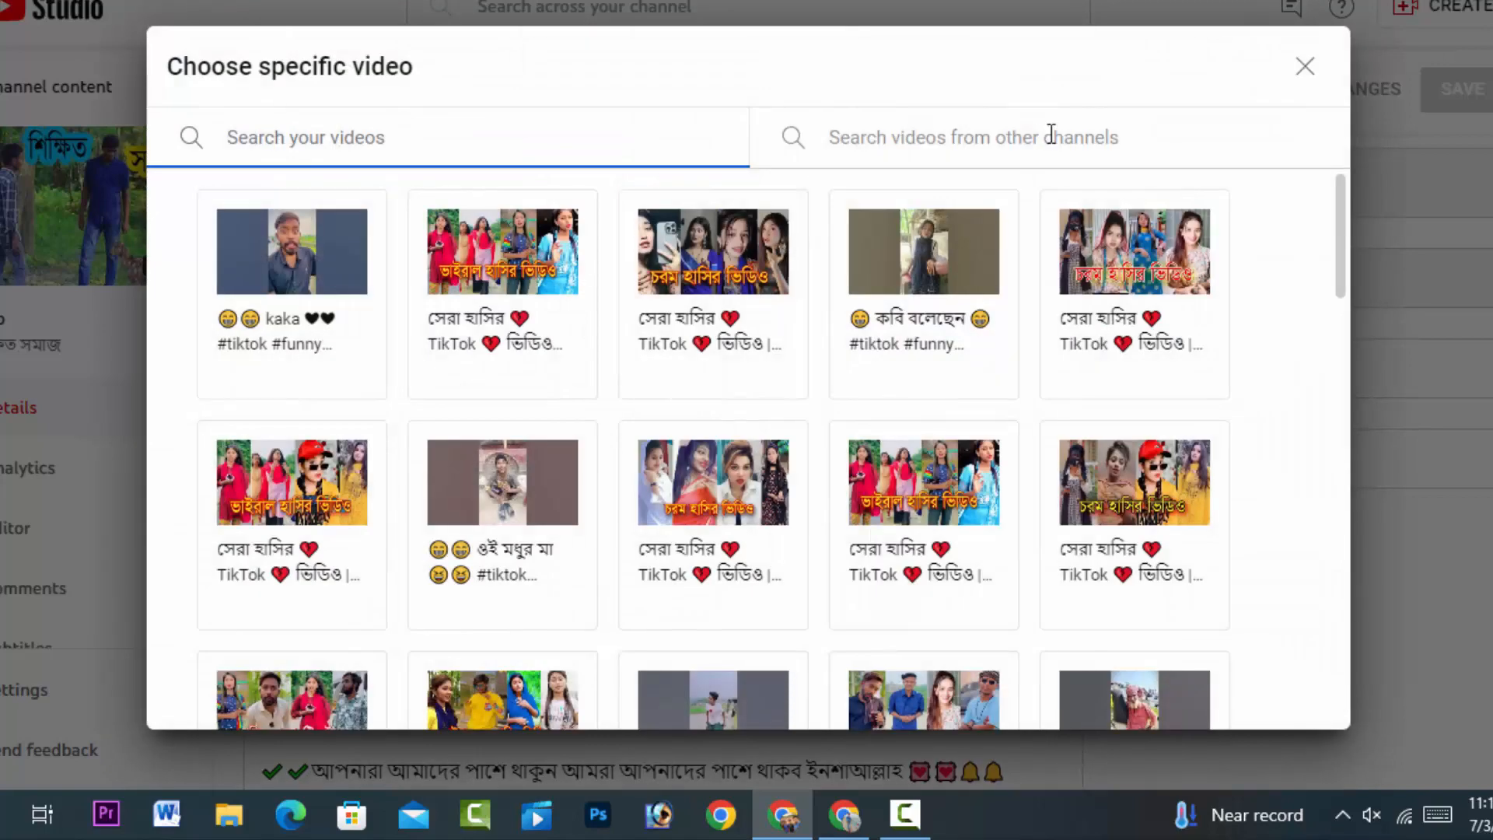
pyautogui.scroll(-8, 894, 303)
pyautogui.scroll(-10, 843, 371)
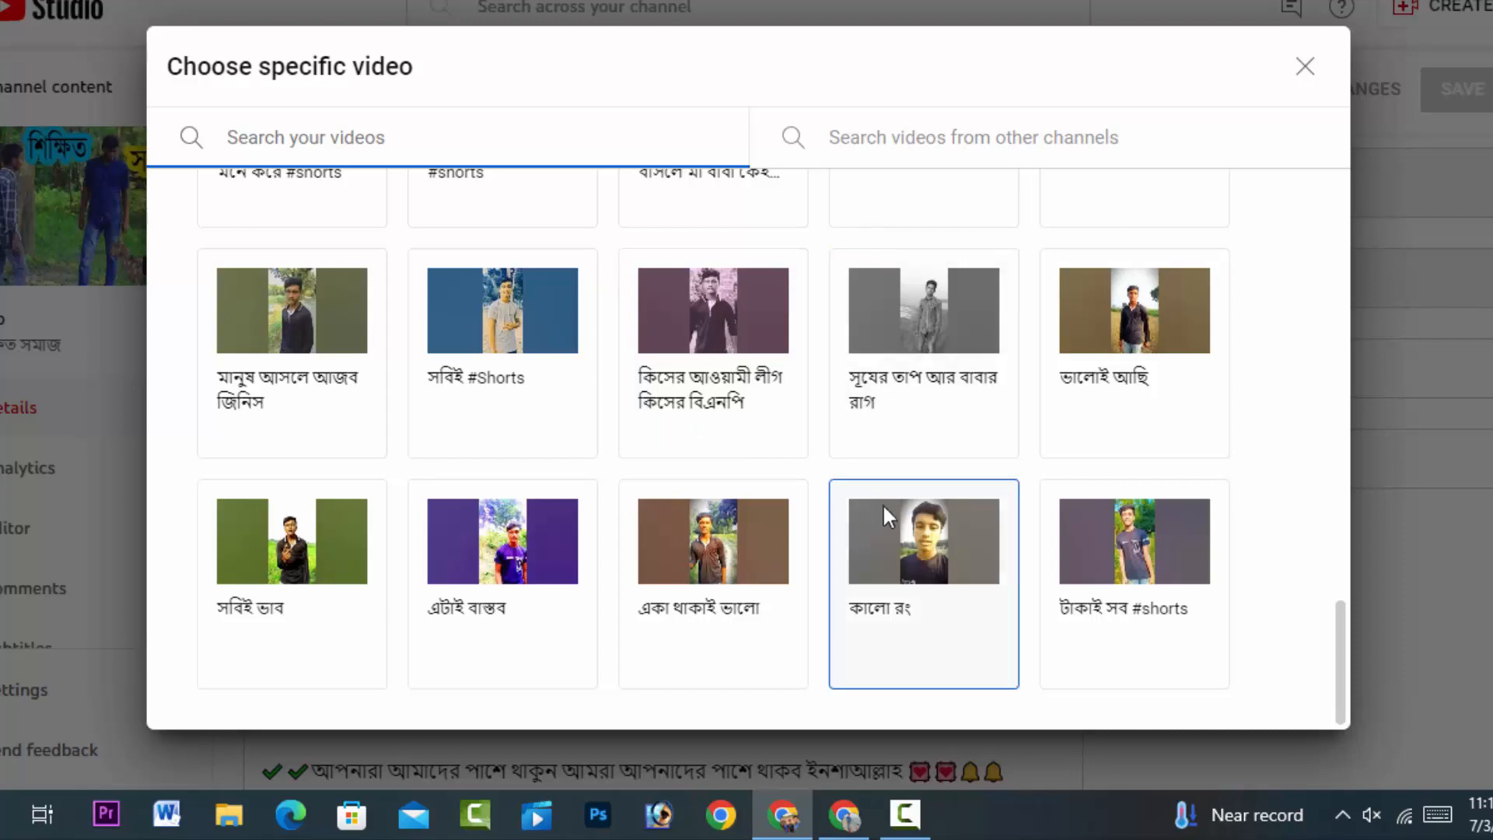
pyautogui.scroll(15, 894, 521)
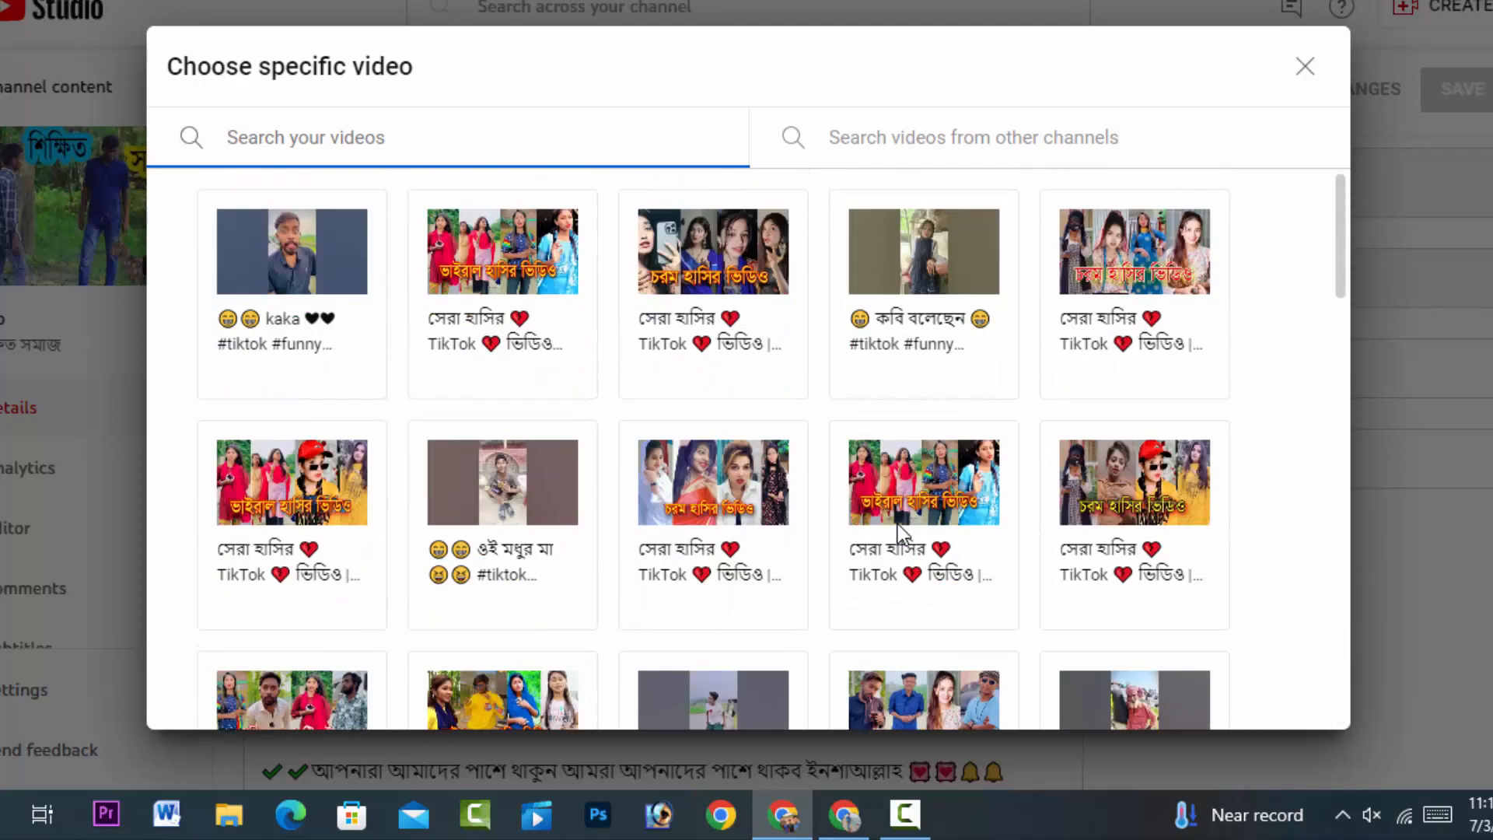
pyautogui.click(891, 152)
pyautogui.rightClick(888, 148)
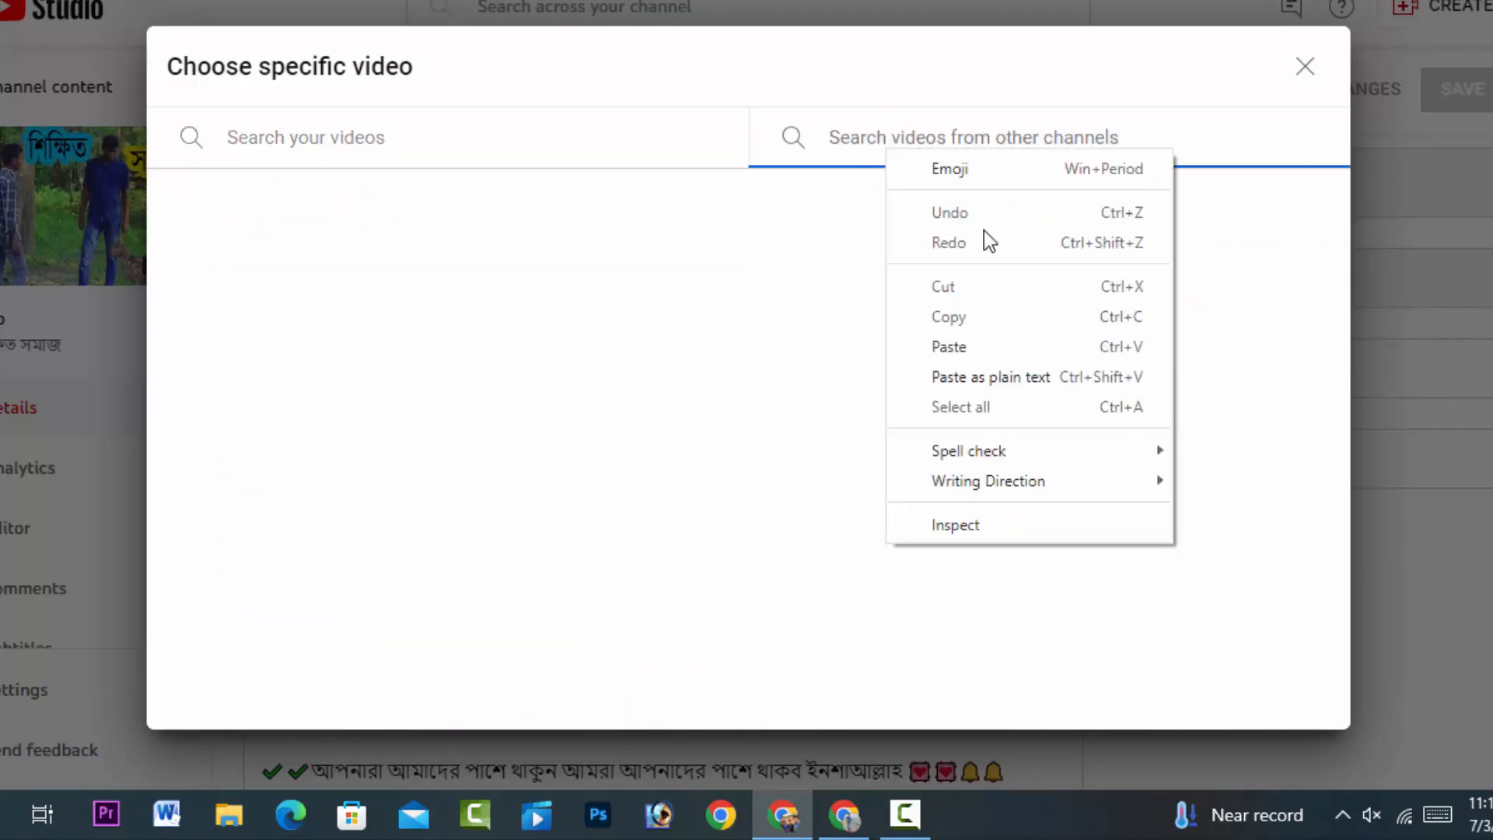
pyautogui.click(1000, 343)
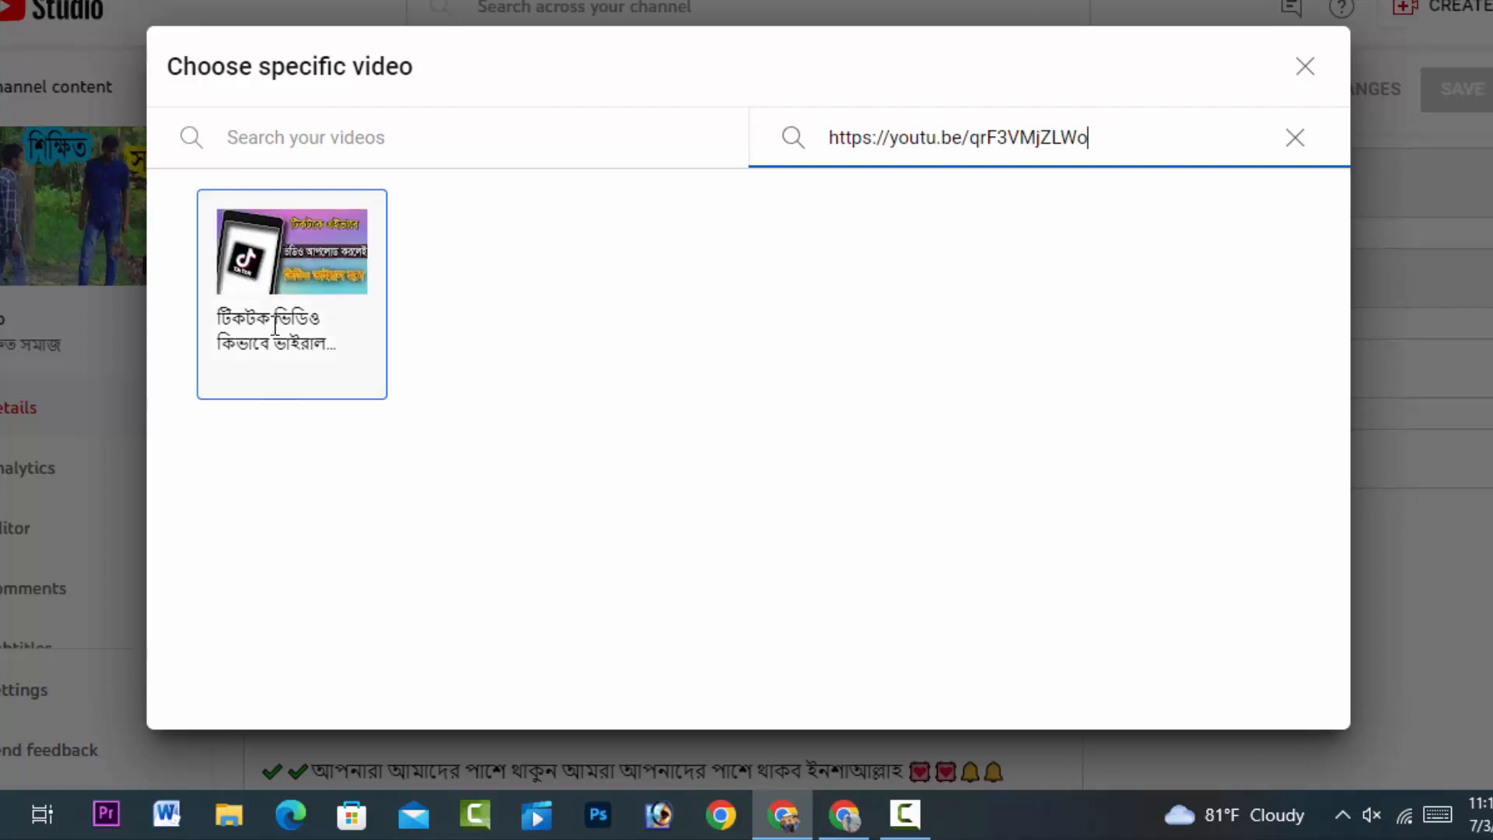
pyautogui.click(296, 350)
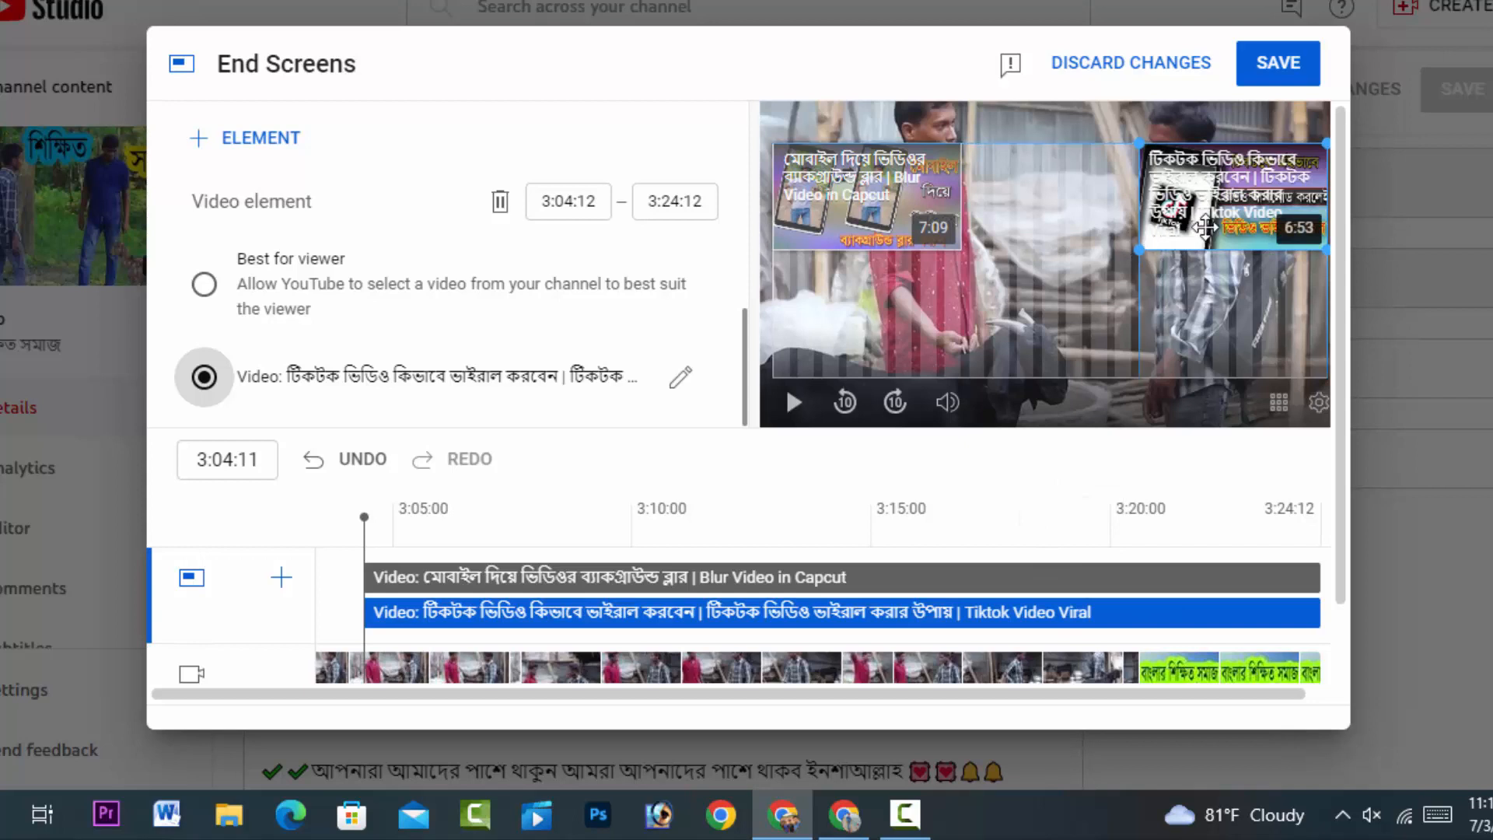
pyautogui.moveTo(1237, 203); pyautogui.dragTo(1285, 206)
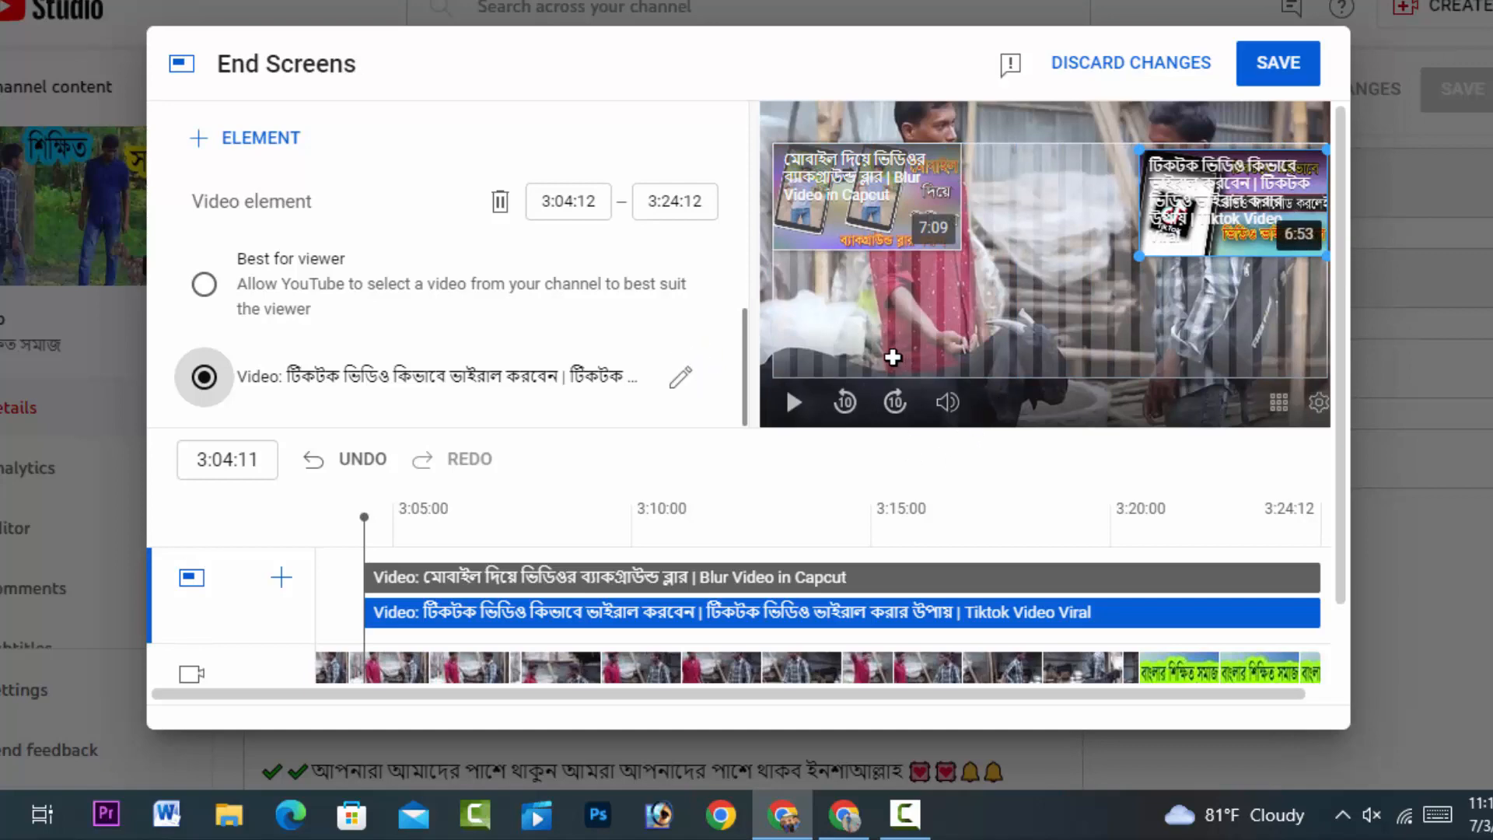
pyautogui.click(680, 378)
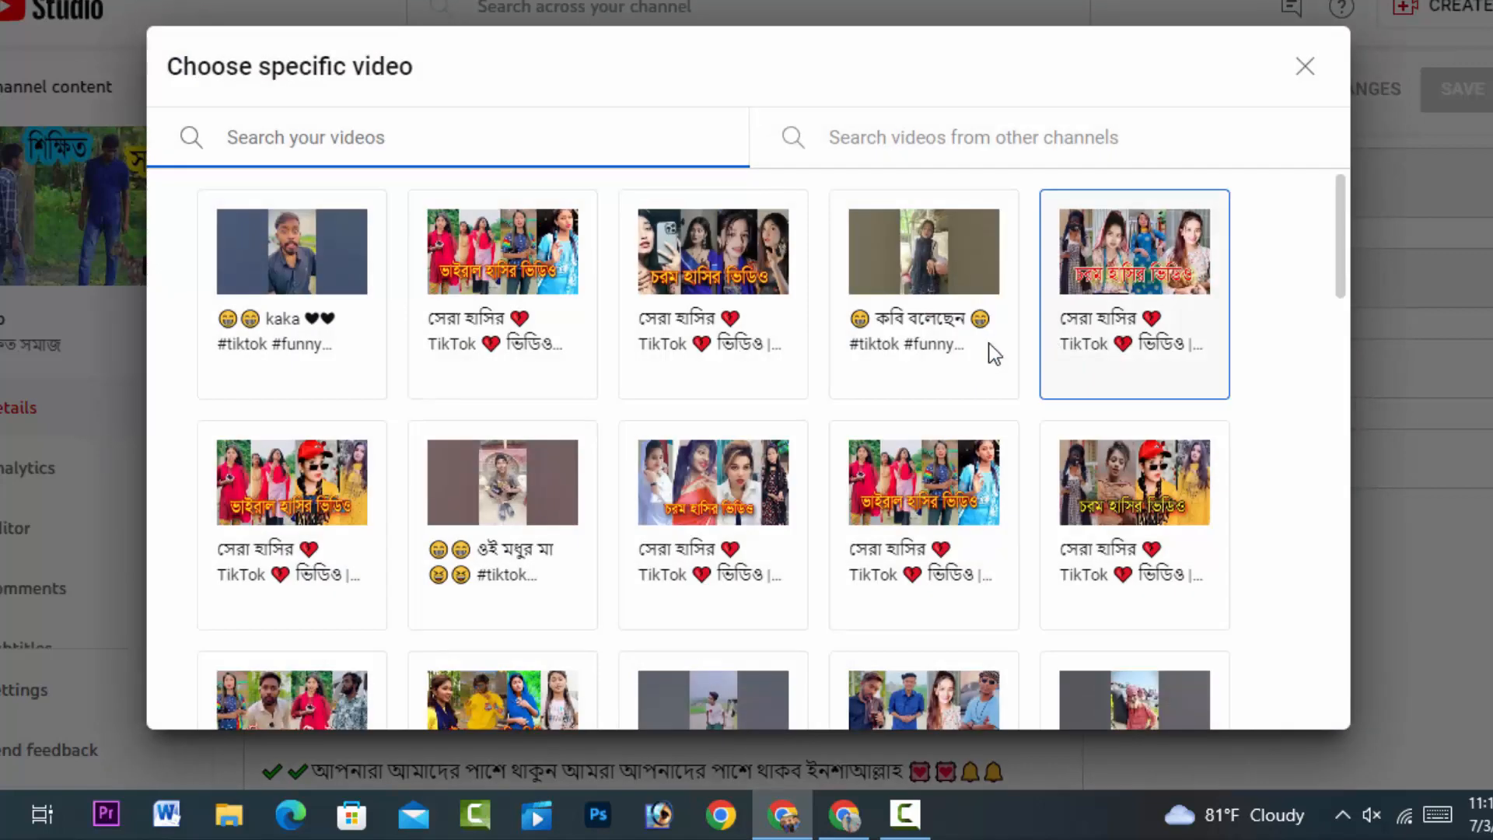
pyautogui.click(1301, 60)
pyautogui.rightClick(1284, 80)
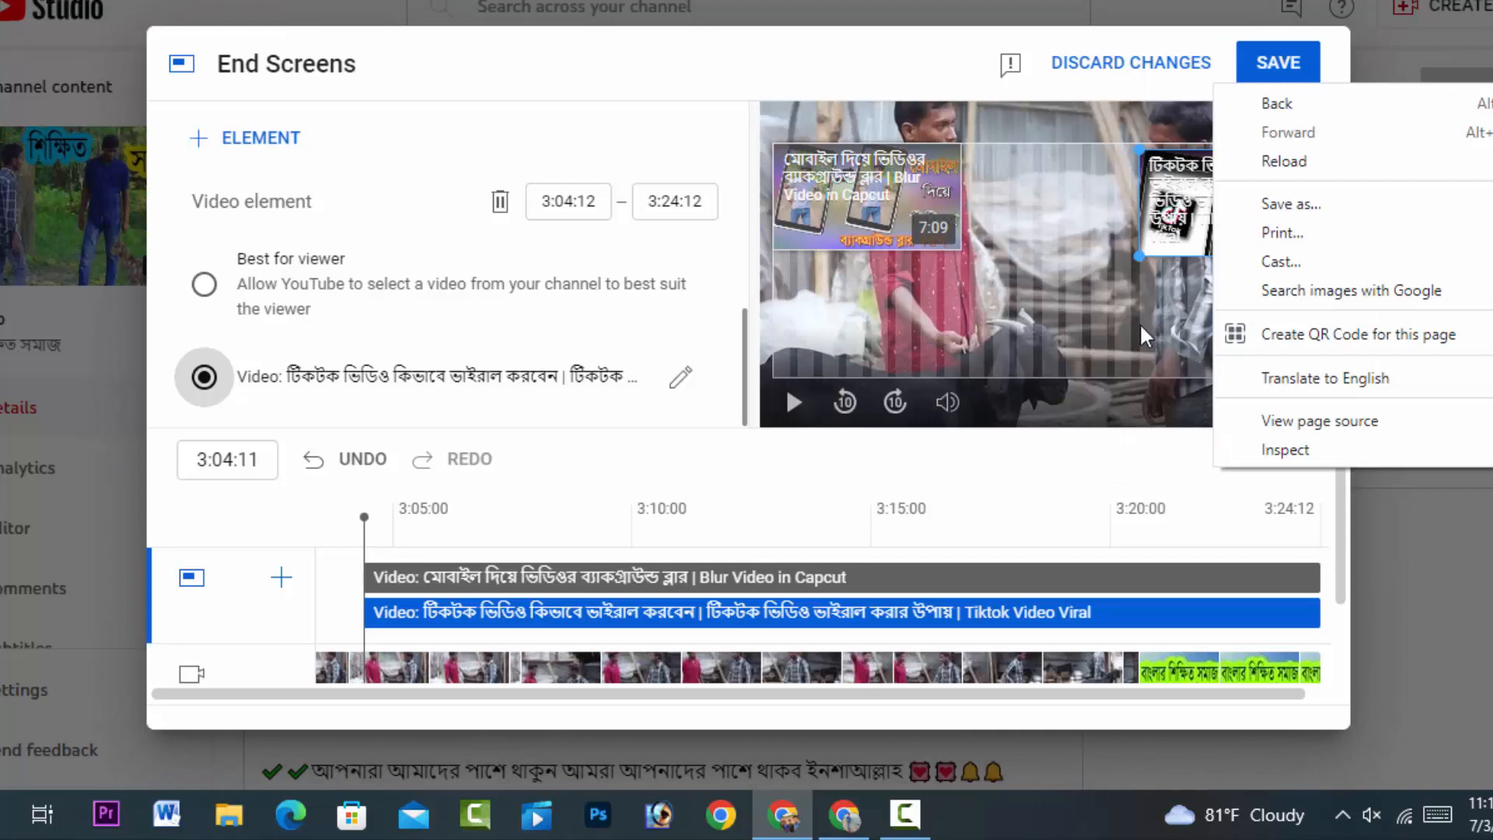
pyautogui.click(1105, 432)
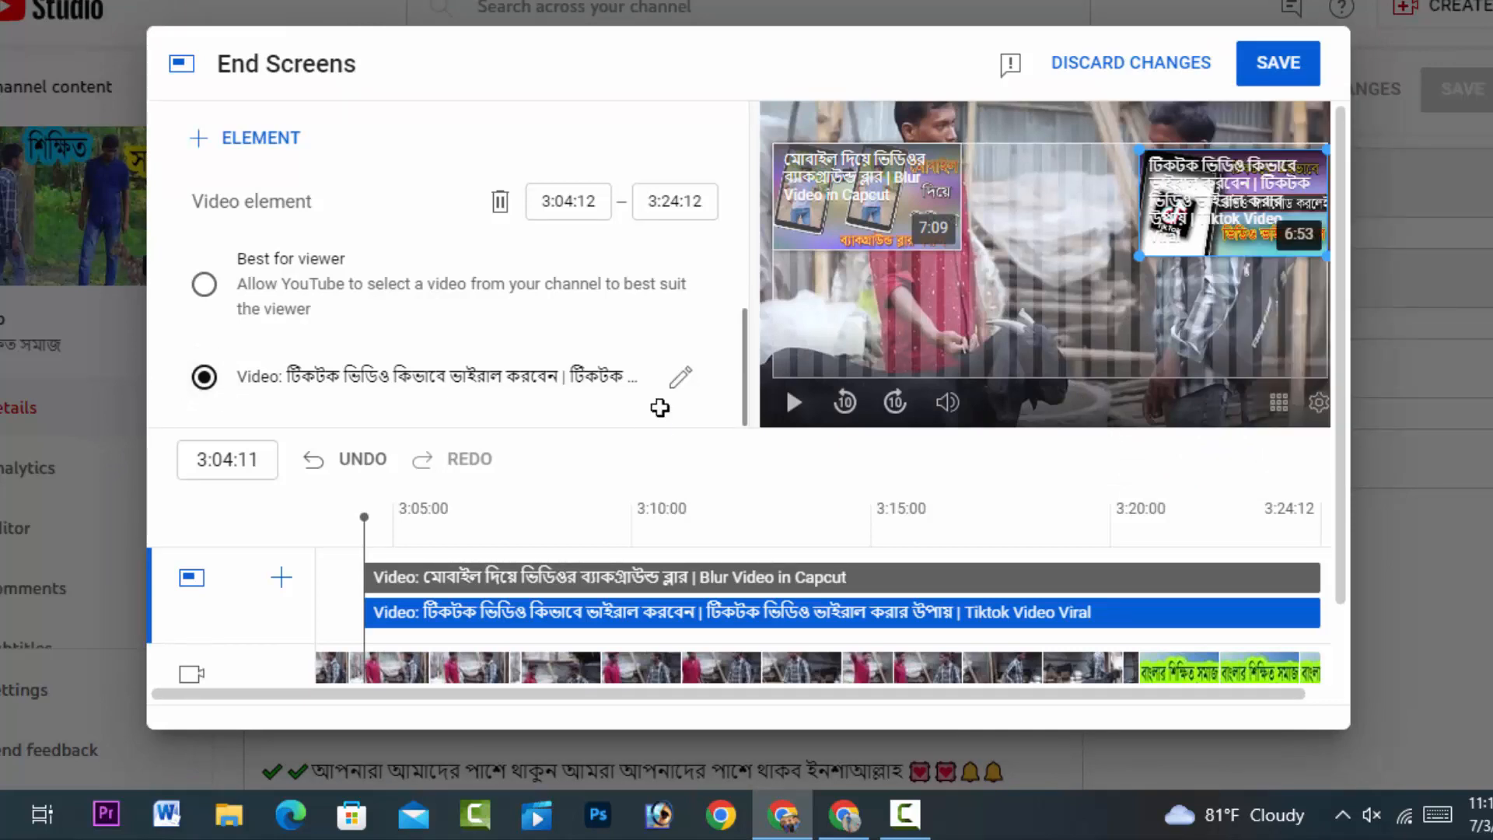
pyautogui.click(281, 579)
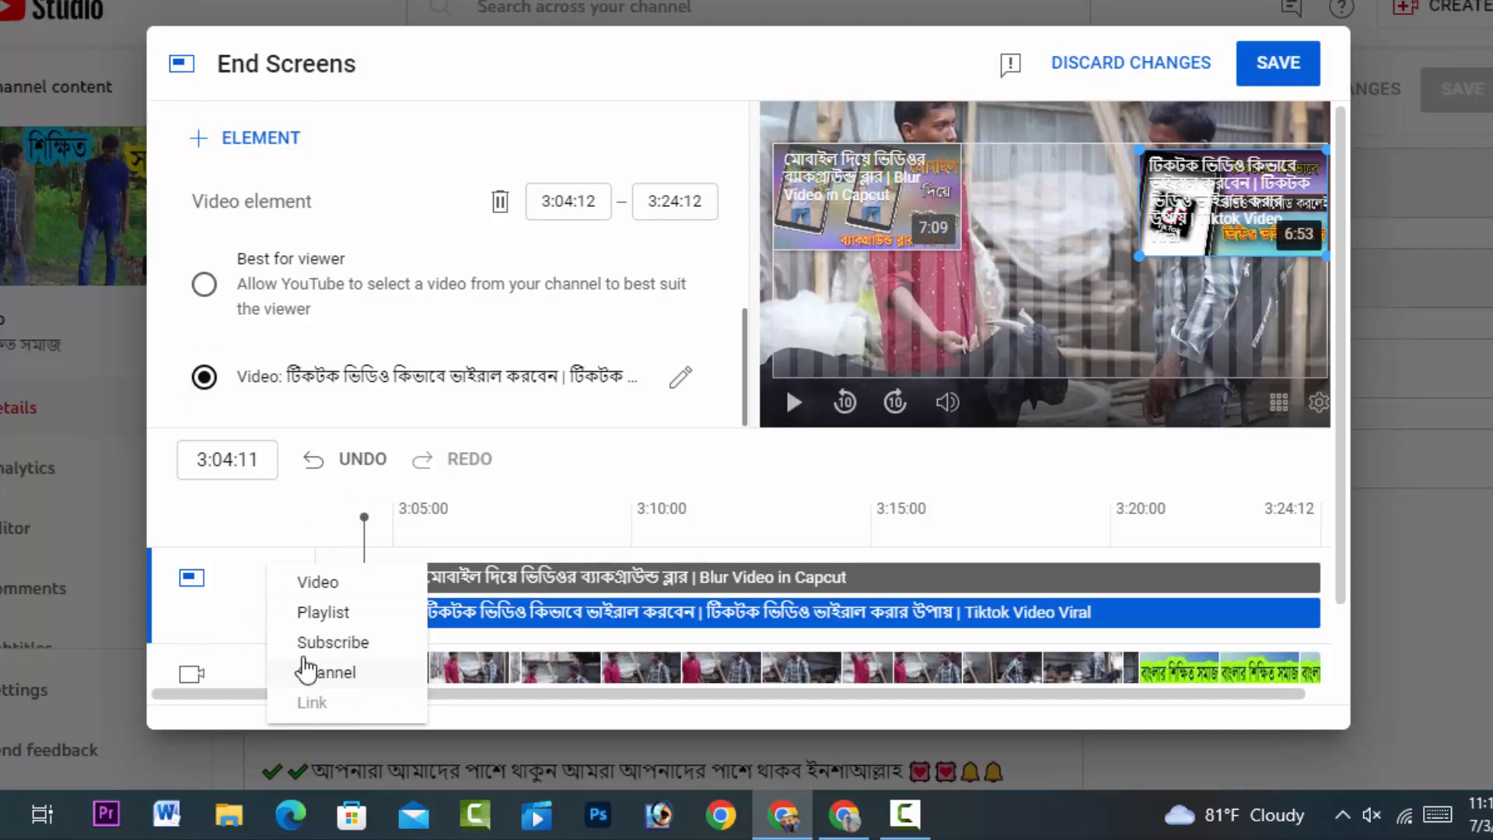
pyautogui.click(349, 671)
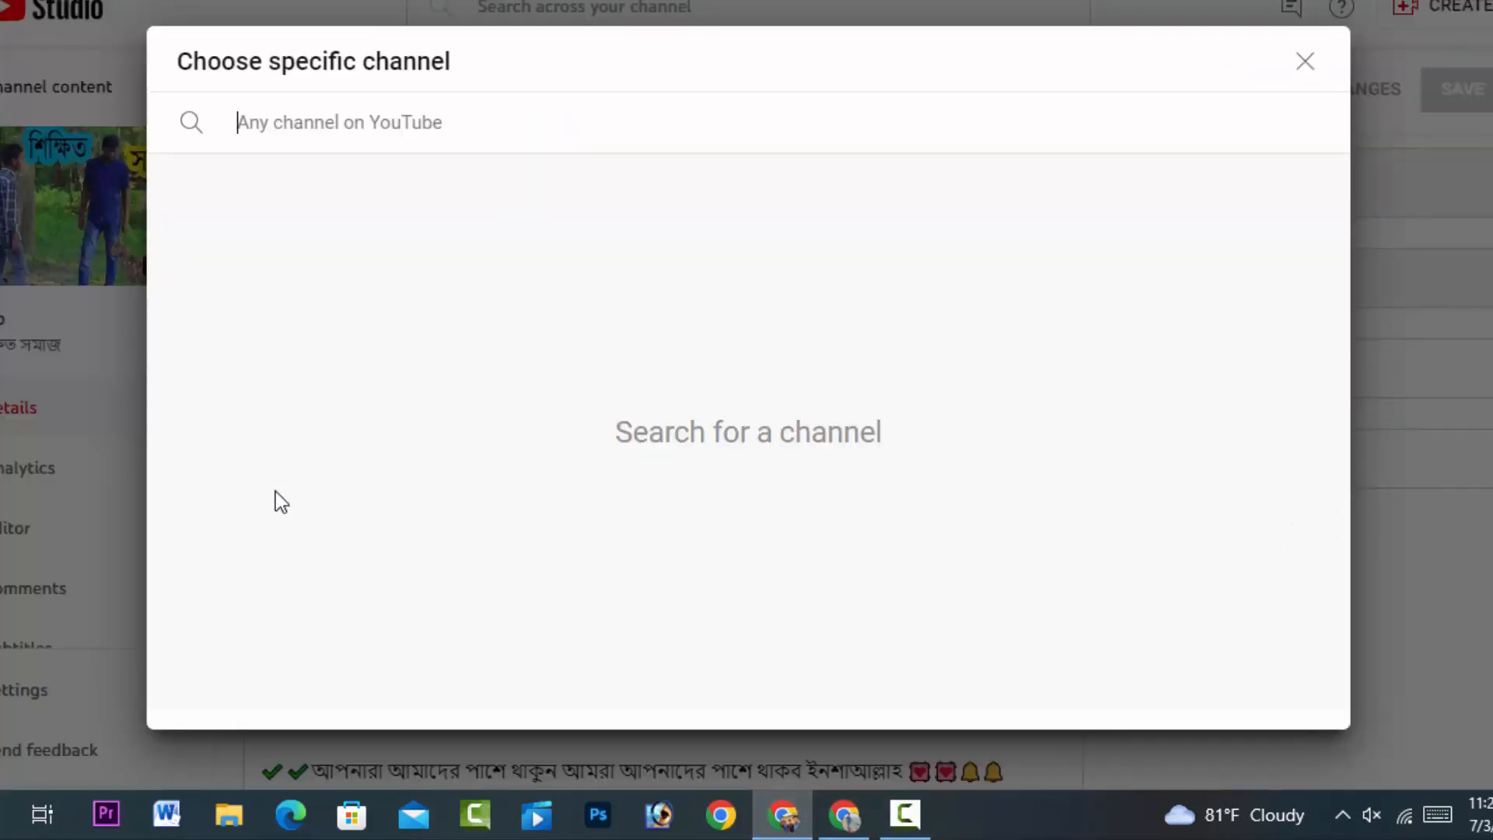
pyautogui.hotkey('shift', 'F10')
pyautogui.press('Down')
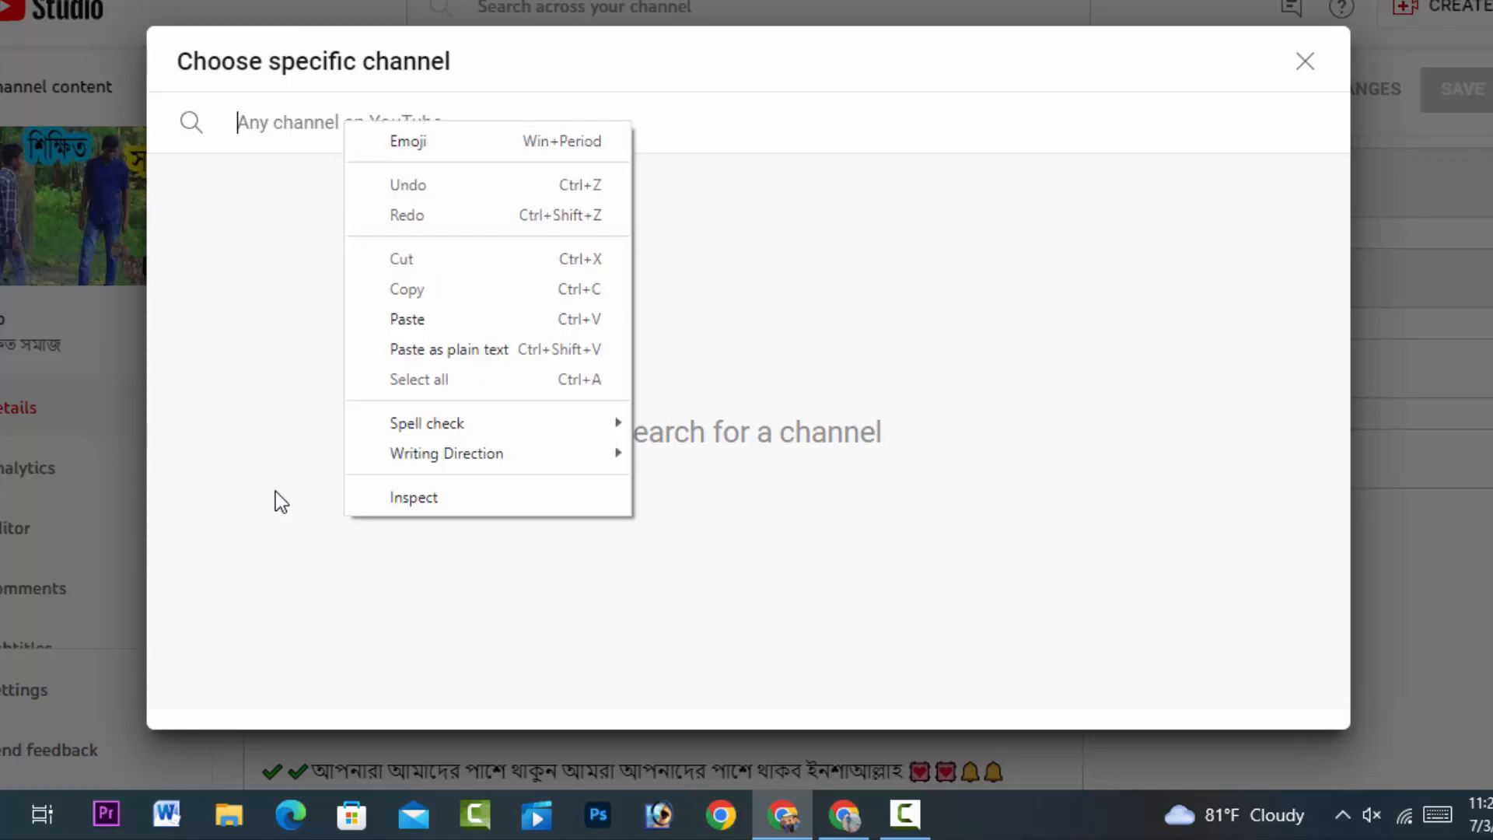
pyautogui.press('Down')
pyautogui.press('Return')
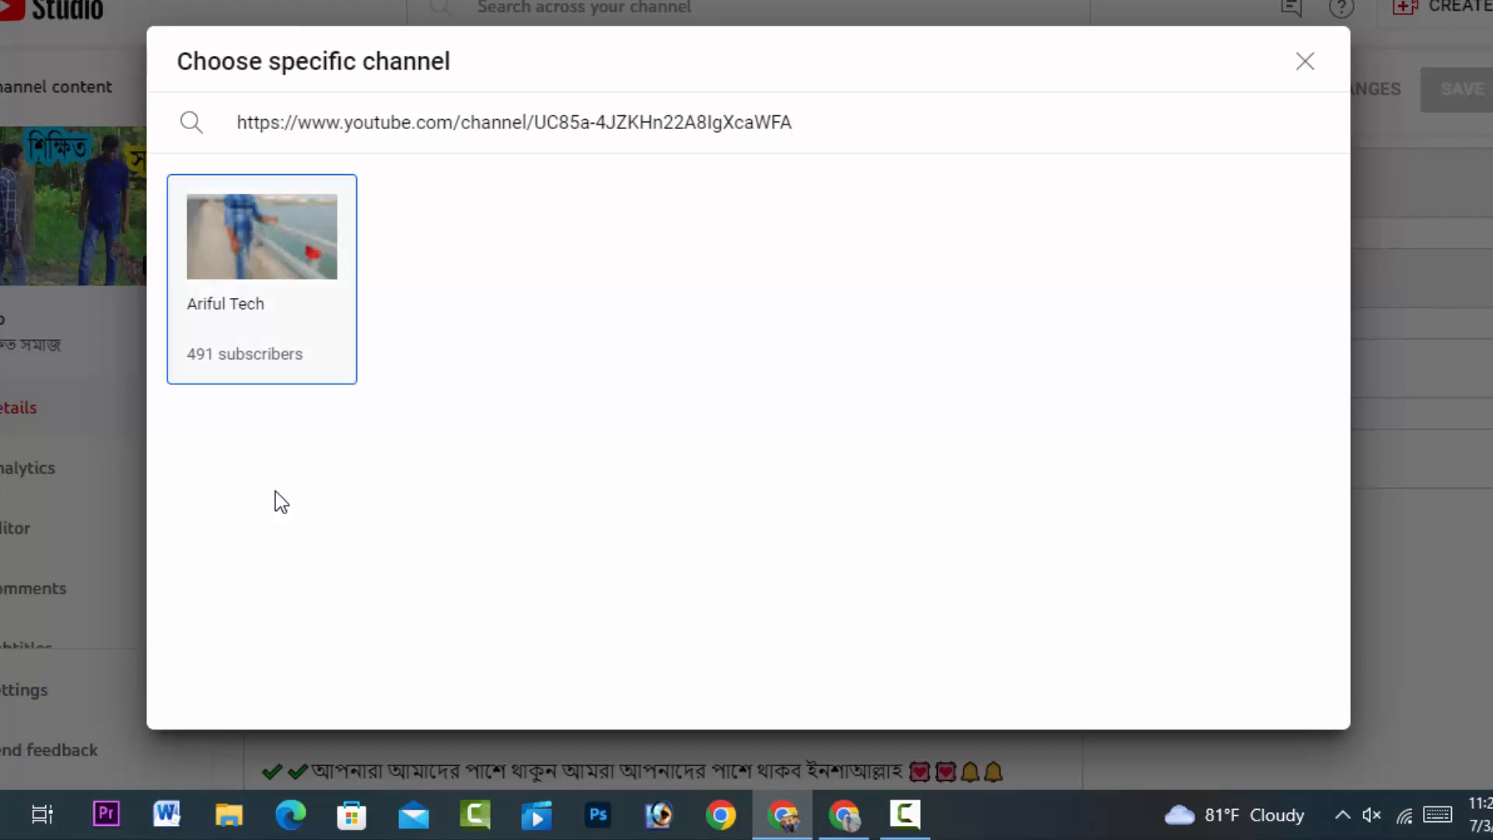
pyautogui.click(262, 279)
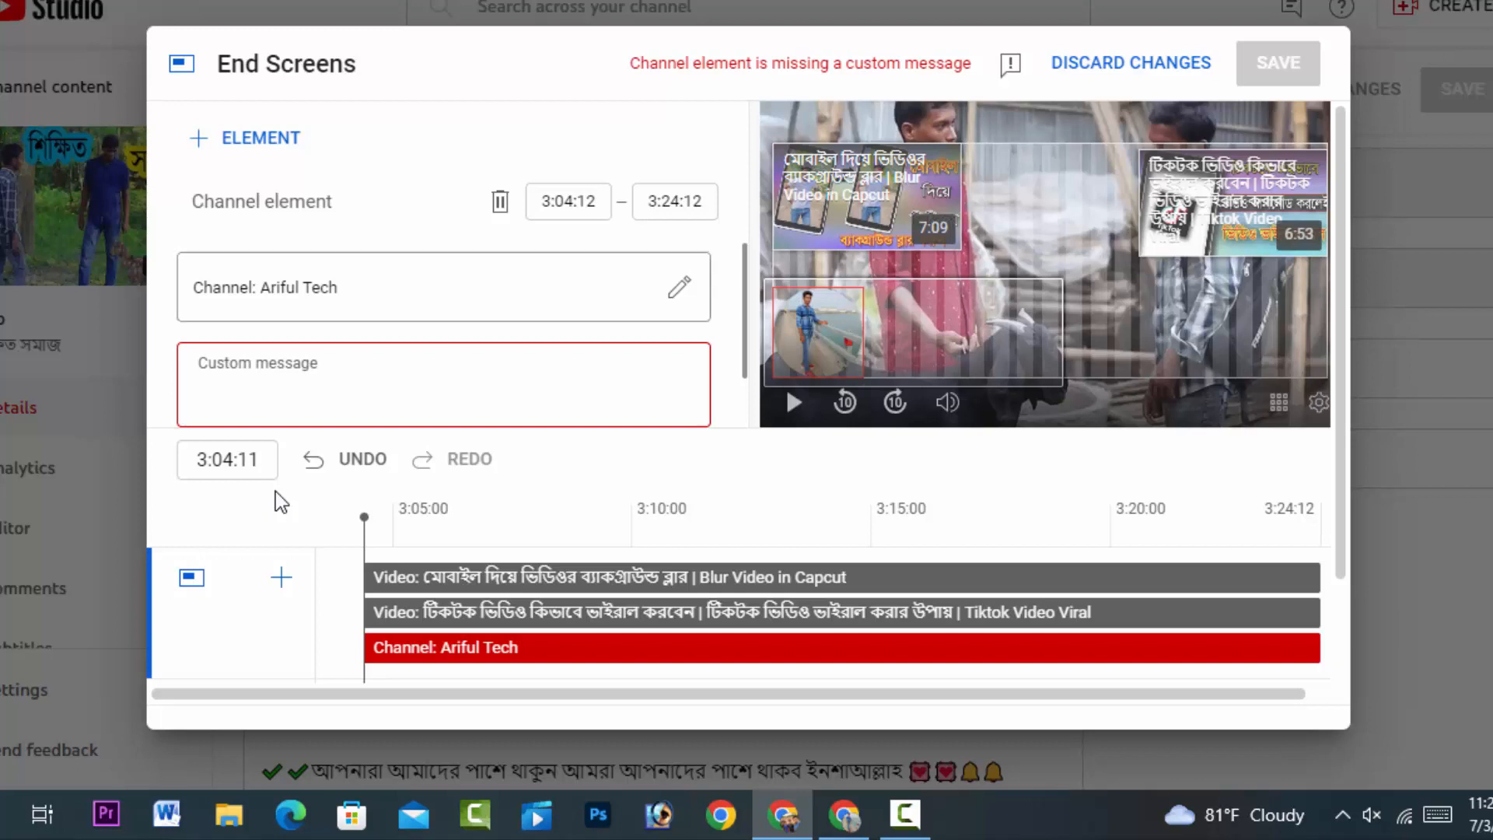
# Step: Enter the first word of the featured channel's name, in lowercase, as the Channel element's custom message
pyautogui.scroll(-1, 276, 492)
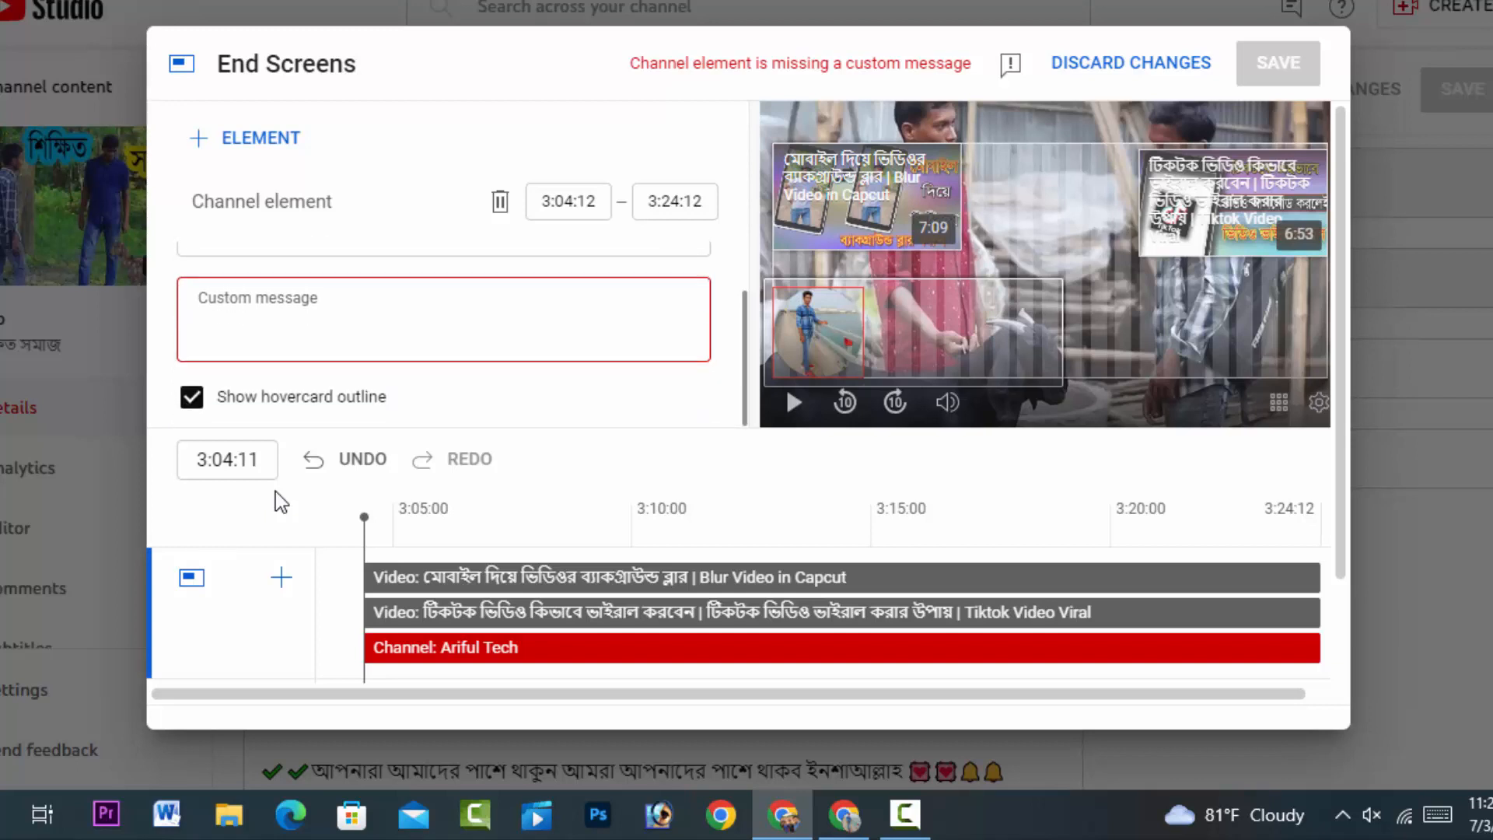
pyautogui.write('ariful')
pyautogui.scroll(-2, 278, 502)
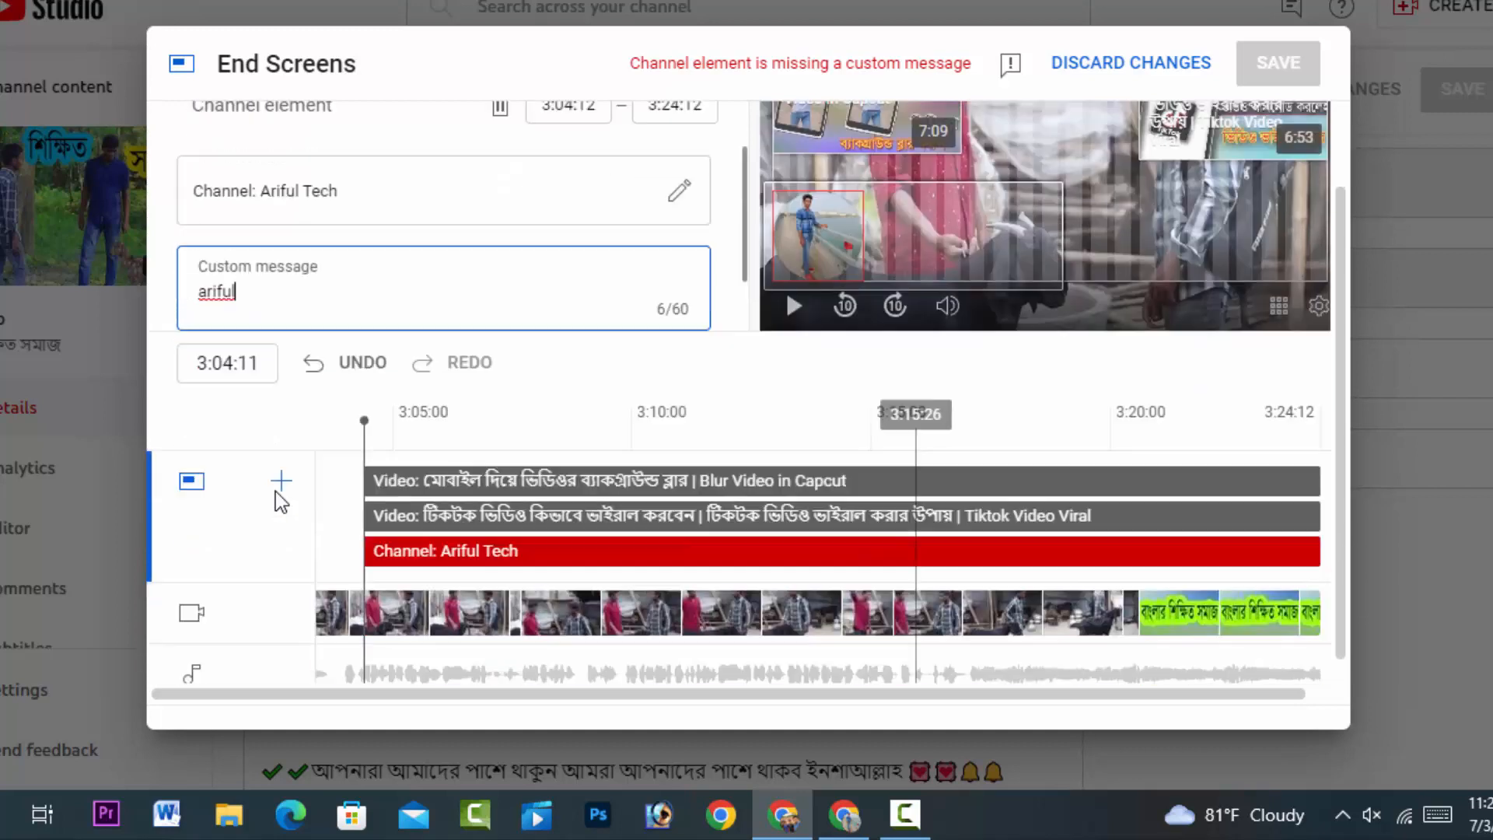
pyautogui.scroll(2, 279, 502)
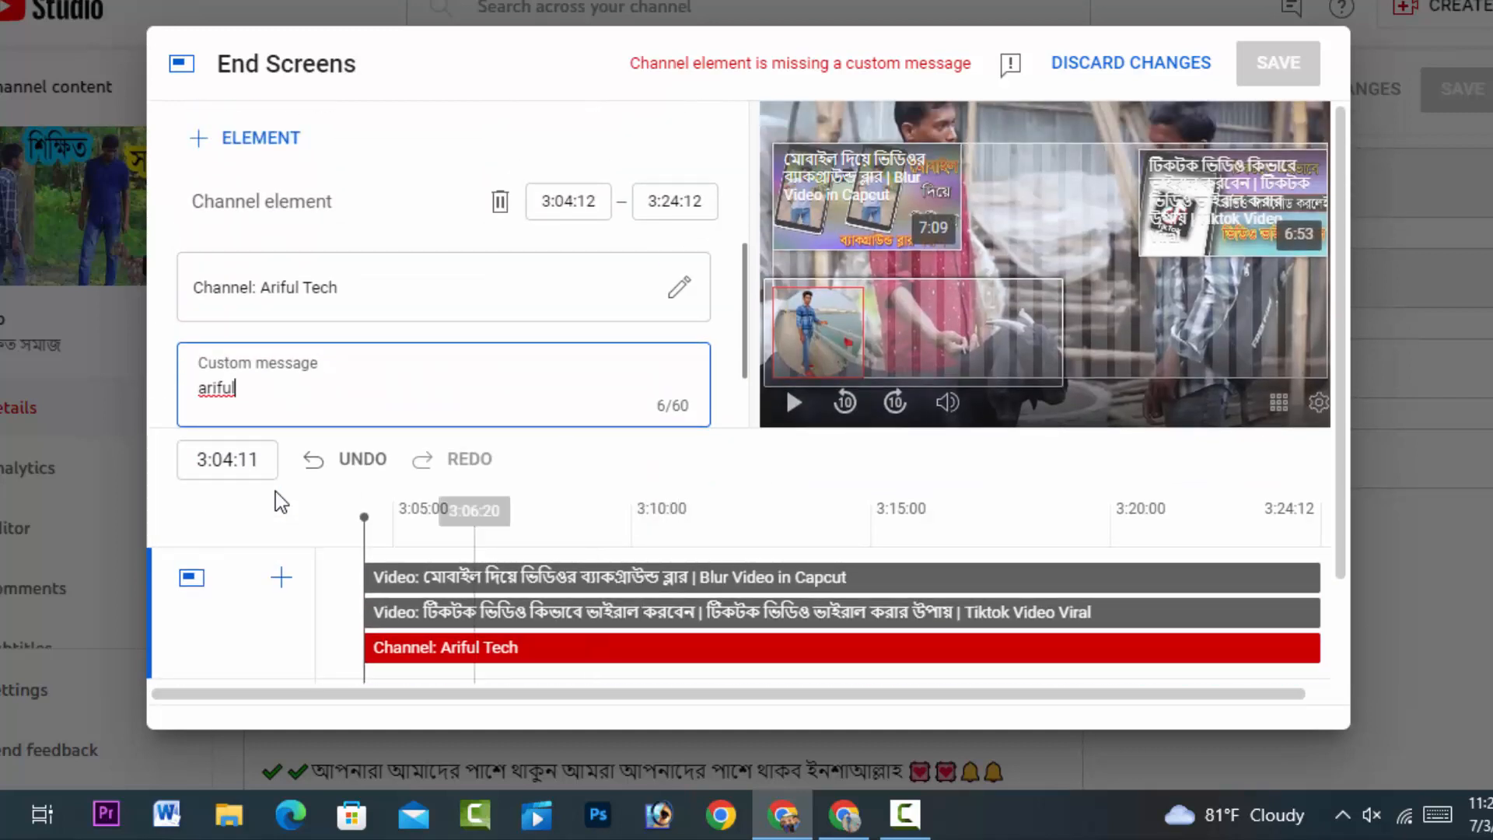
pyautogui.click(280, 502)
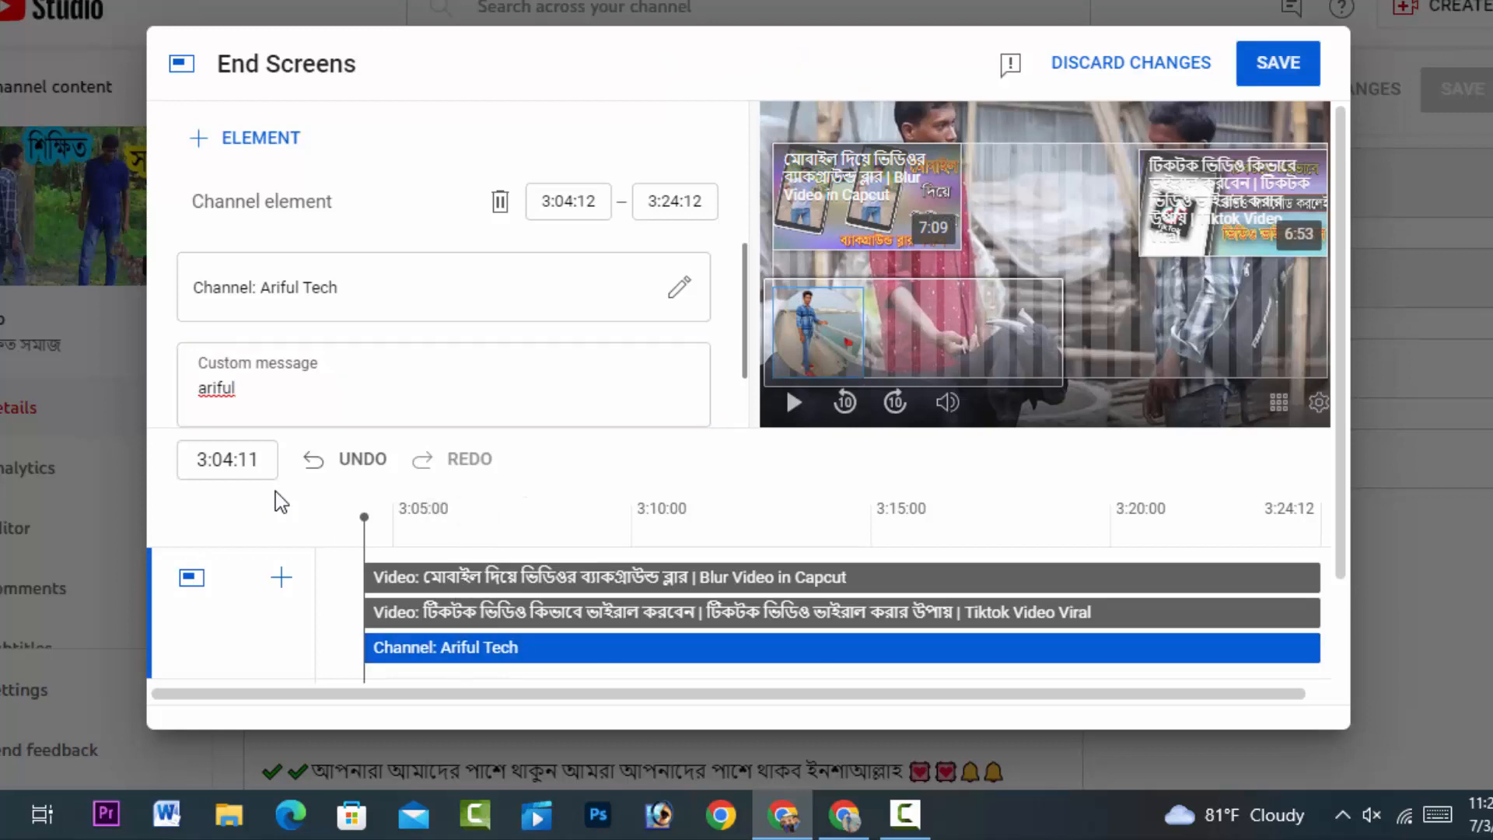
pyautogui.doubleClick(217, 388)
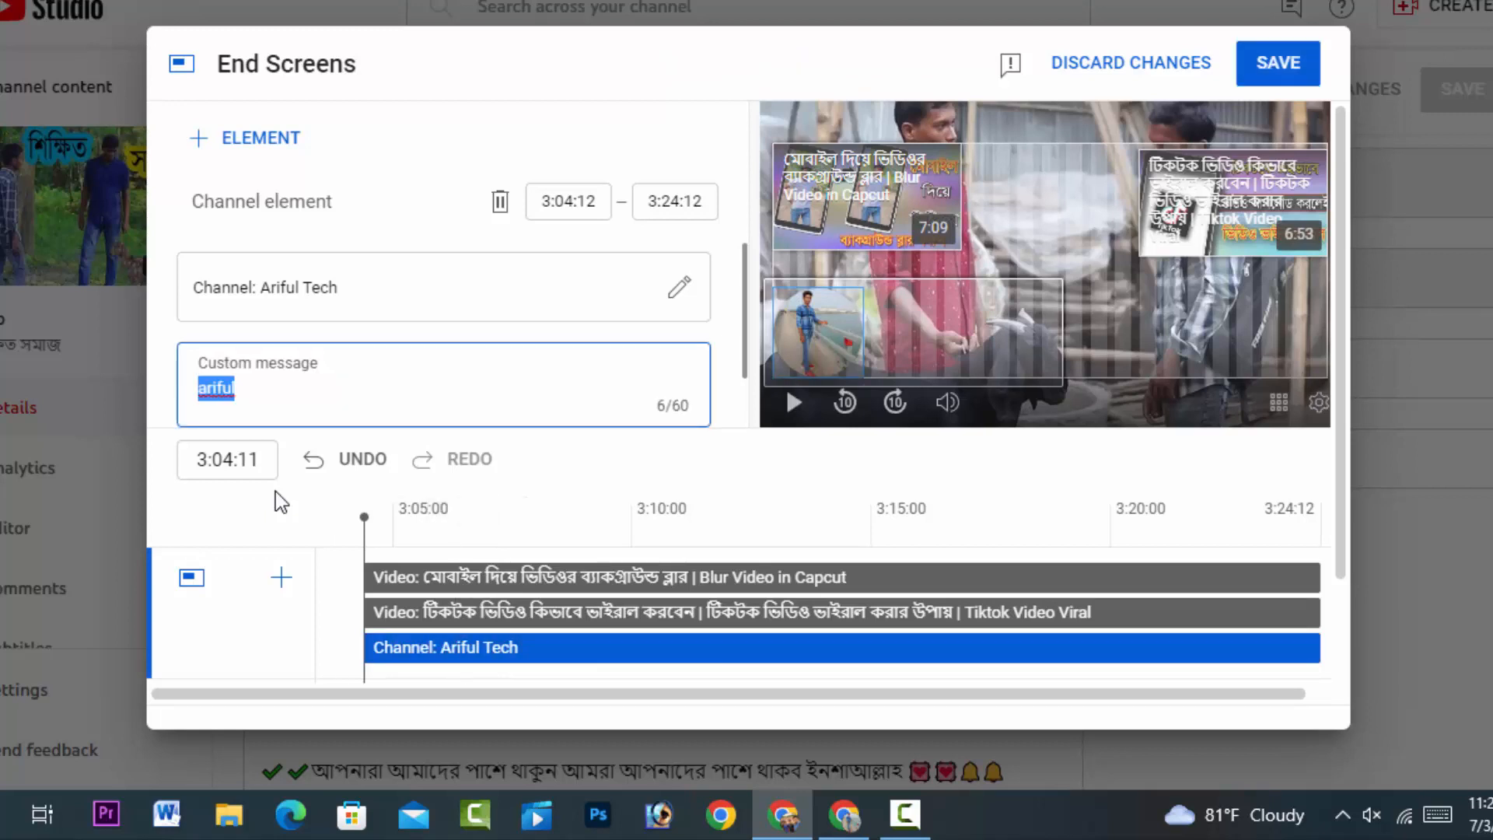
pyautogui.click(276, 491)
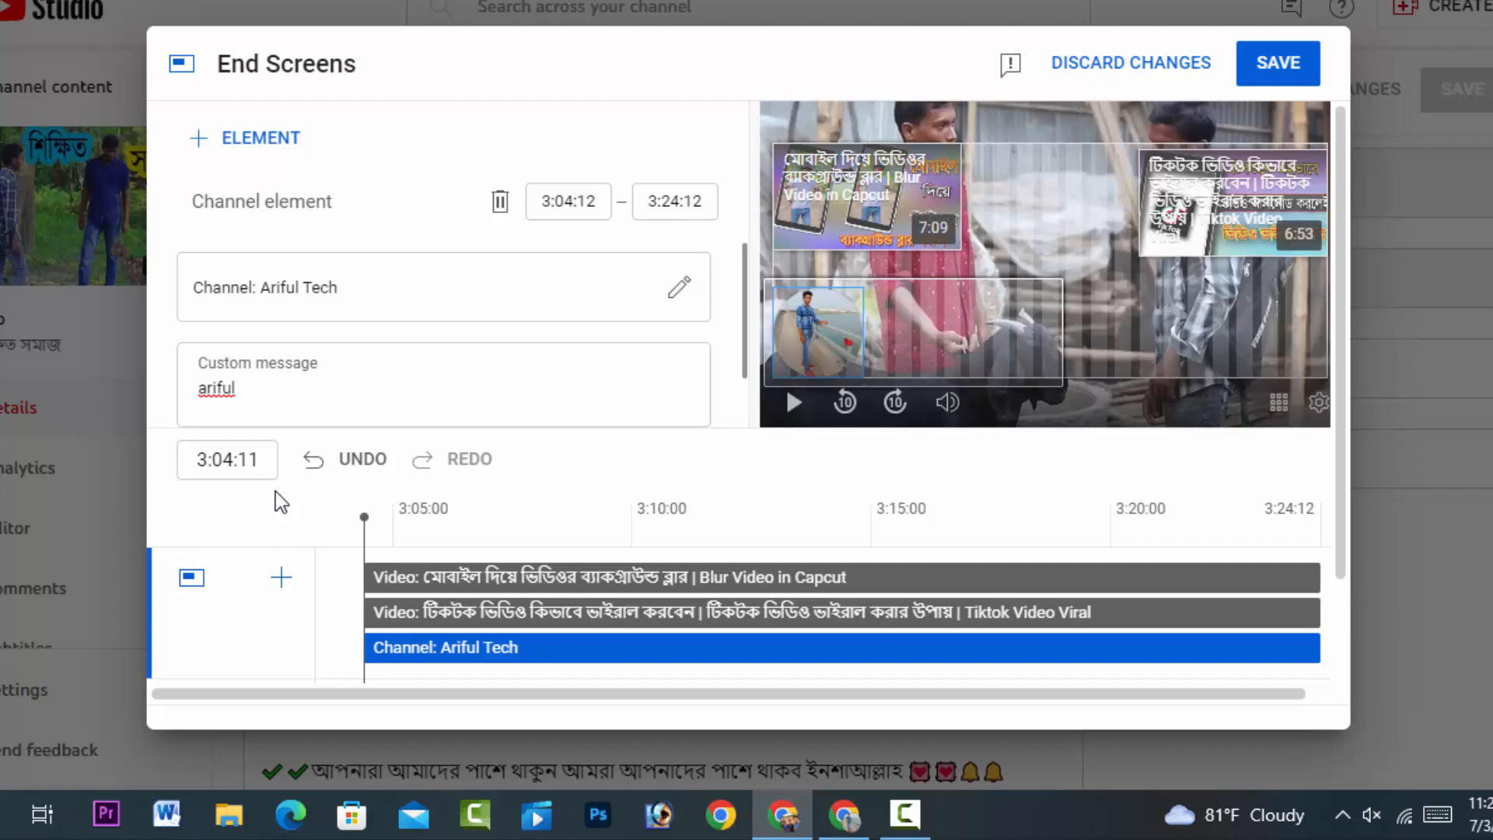
# Step: Add a third Video element and make it feature the channel's own video "Bangla Funny TikTok Video (19)"
pyautogui.click(281, 577)
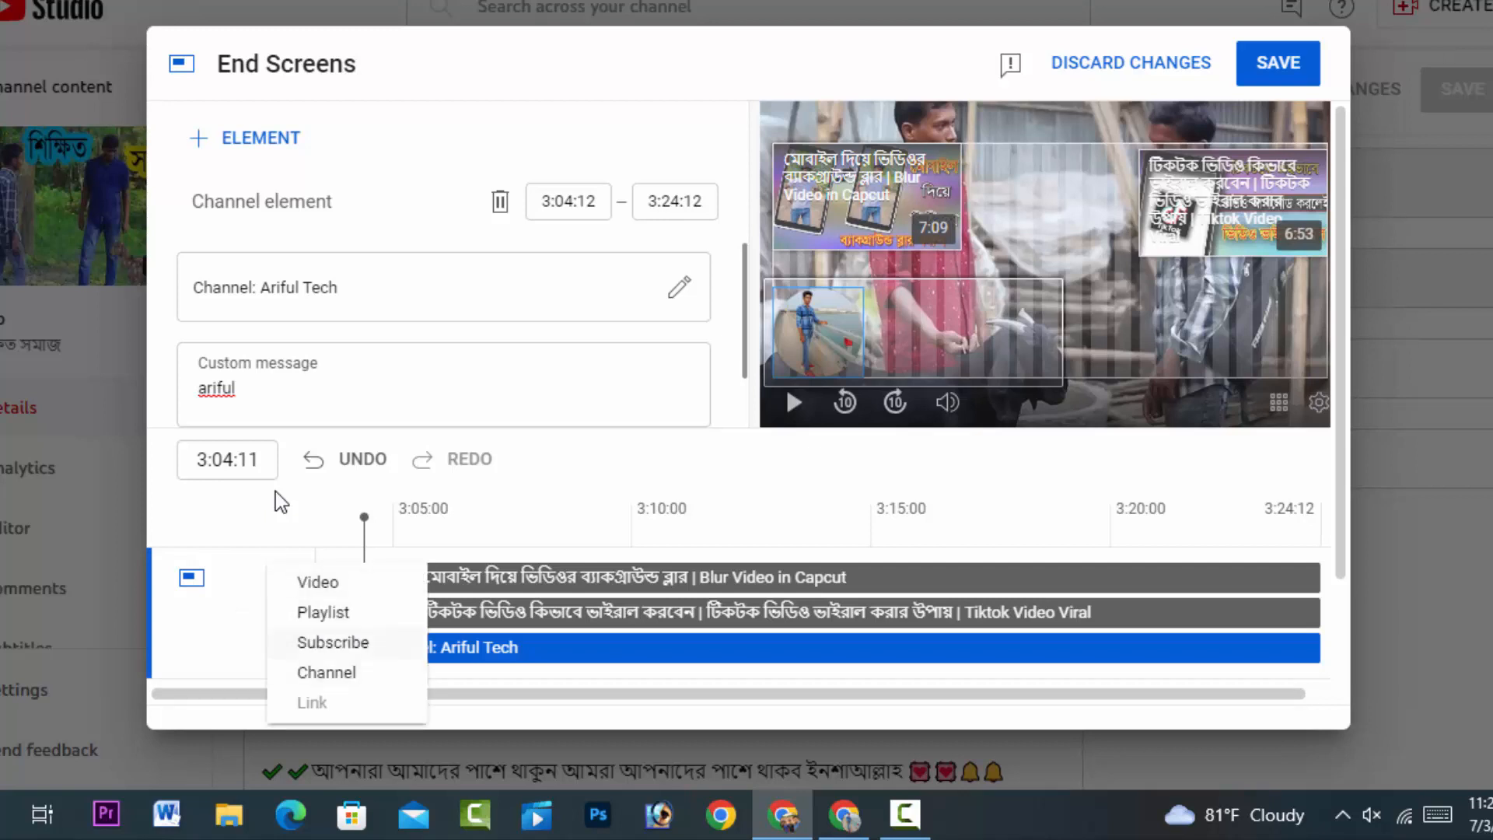
pyautogui.press('Return')
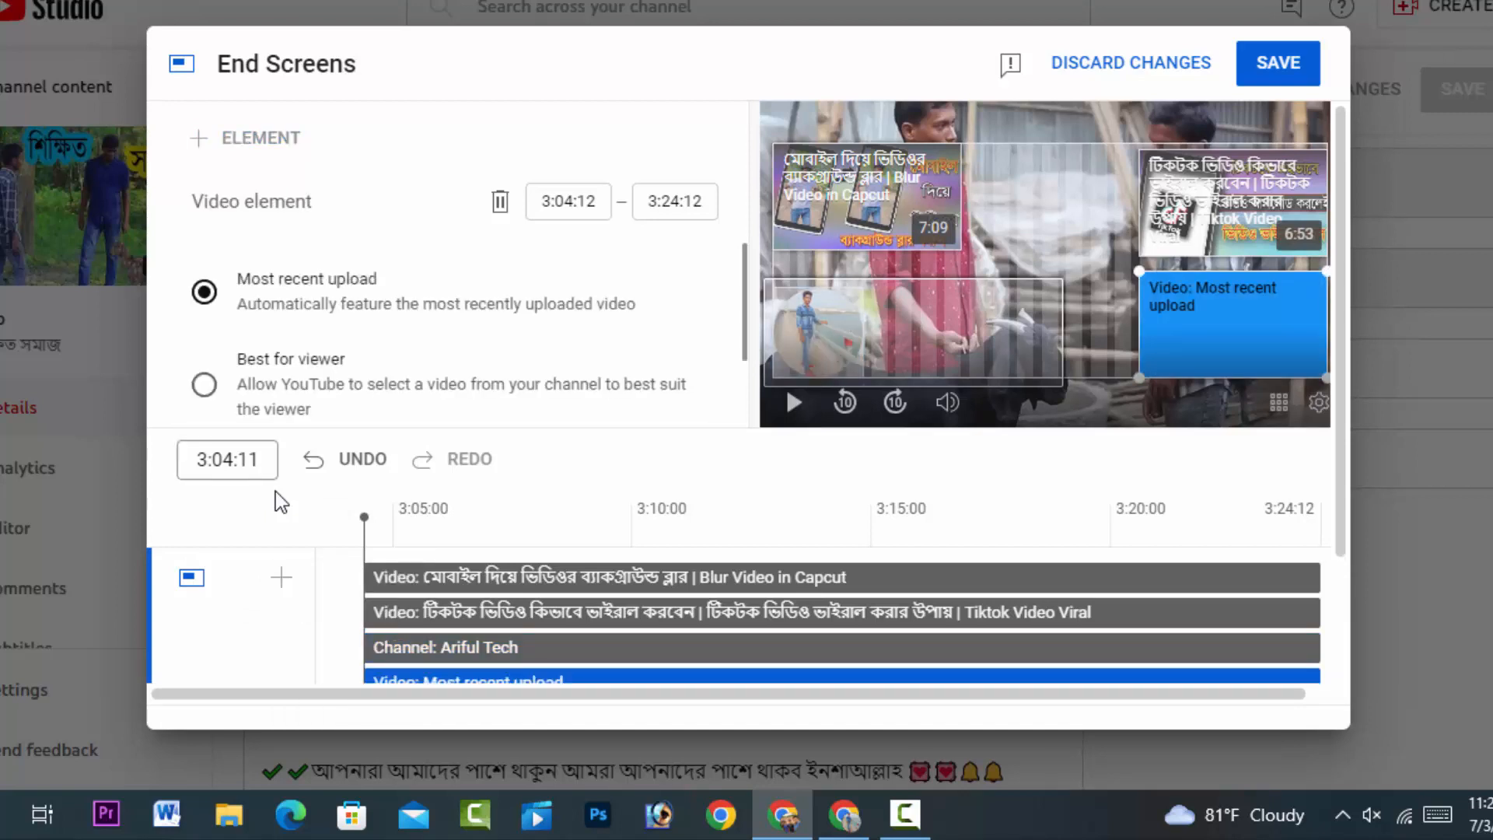
pyautogui.scroll(-1, 467, 338)
pyautogui.click(204, 377)
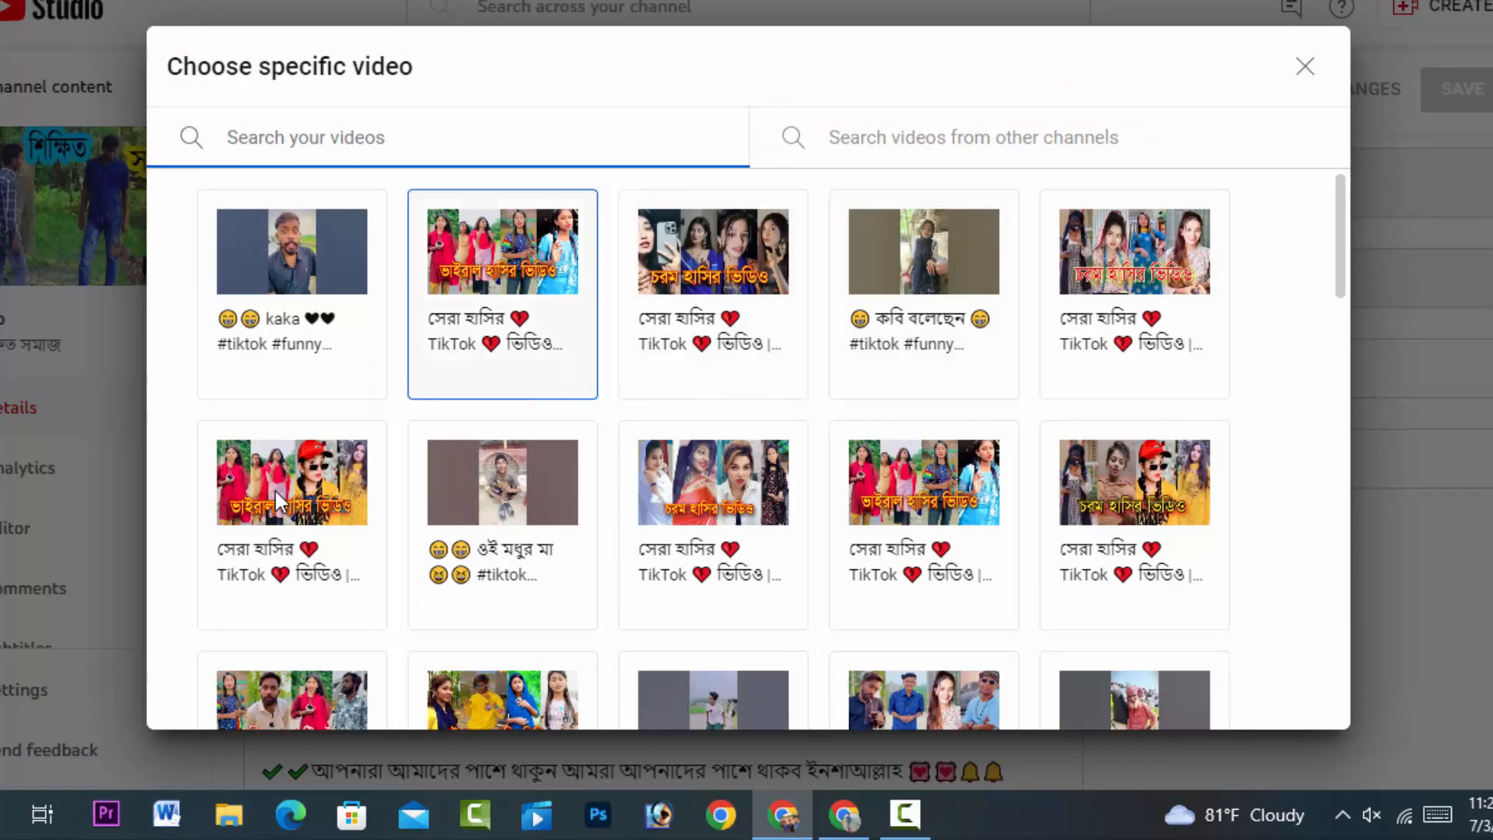
pyautogui.click(713, 294)
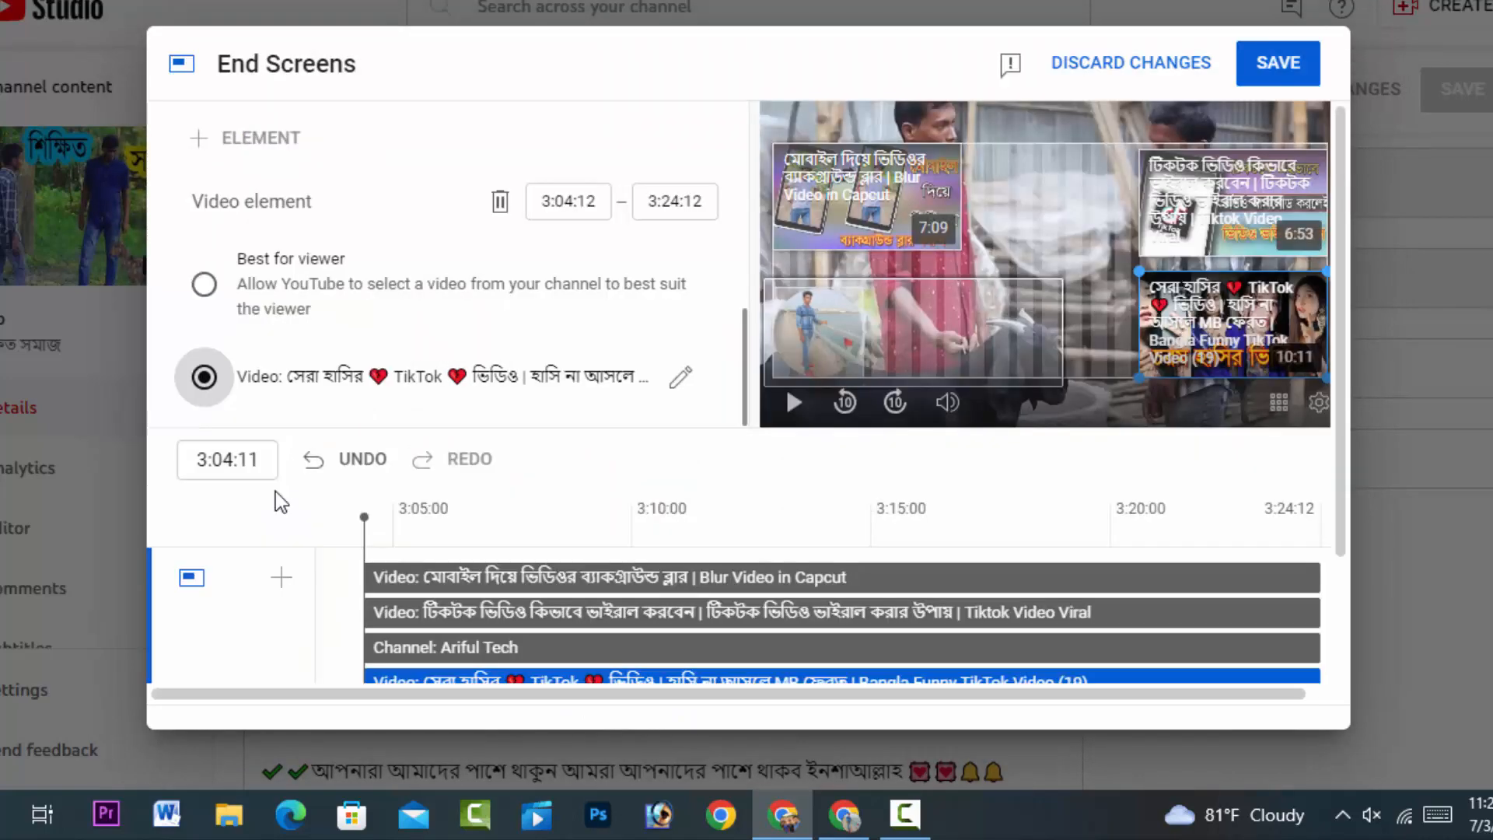
# Step: Review the timing bars of the four end screen elements on the timeline and their placement in the preview
pyautogui.scroll(-2, 275, 491)
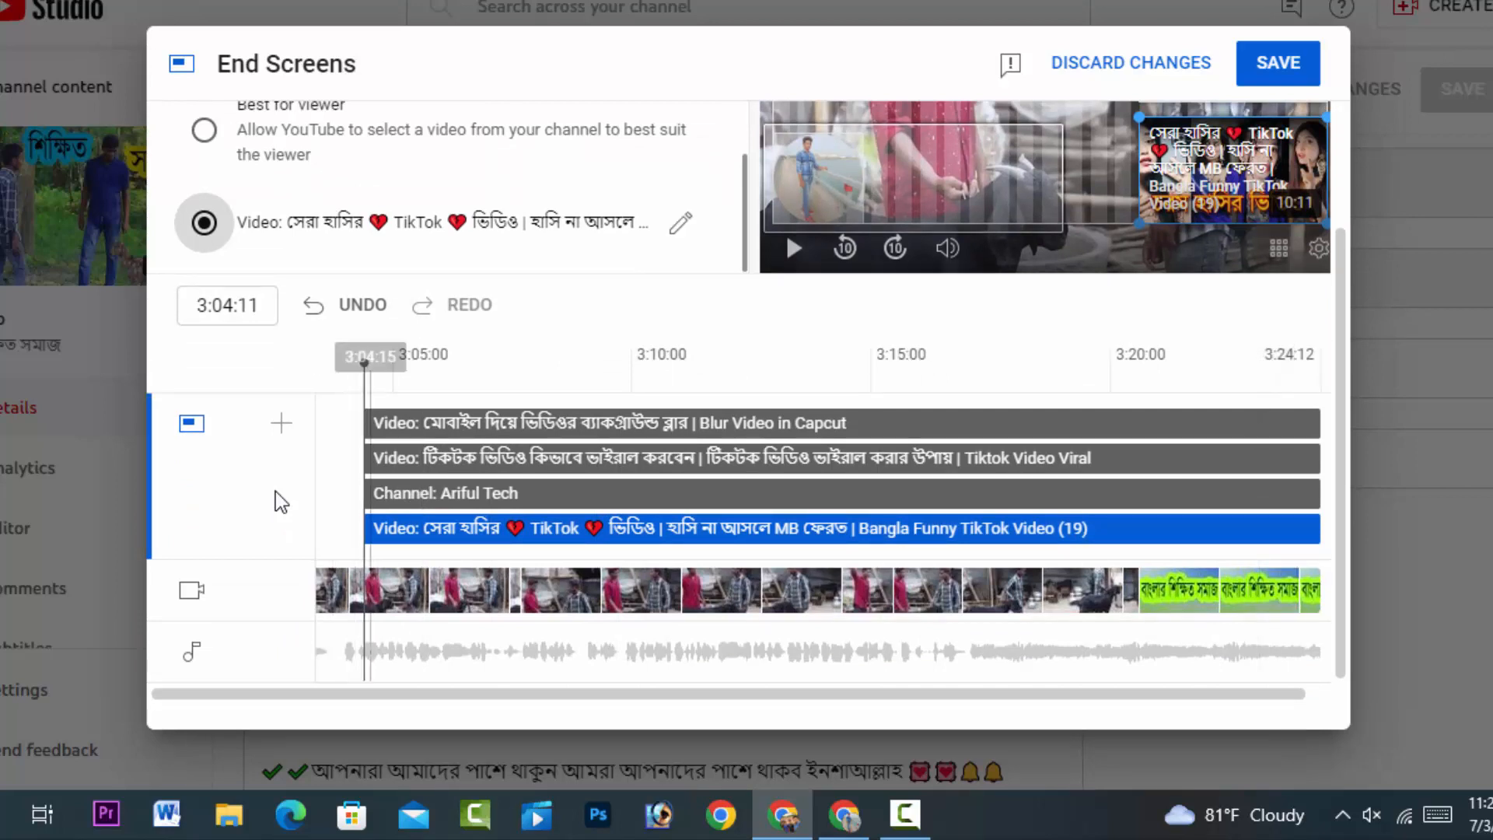
pyautogui.click(371, 494)
pyautogui.moveTo(375, 493)
pyautogui.mouseDown()
pyautogui.moveTo(1083, 494)
pyautogui.moveTo(366, 494)
pyautogui.moveTo(371, 529)
pyautogui.moveTo(920, 529)
pyautogui.moveTo(365, 529)
pyautogui.mouseUp()
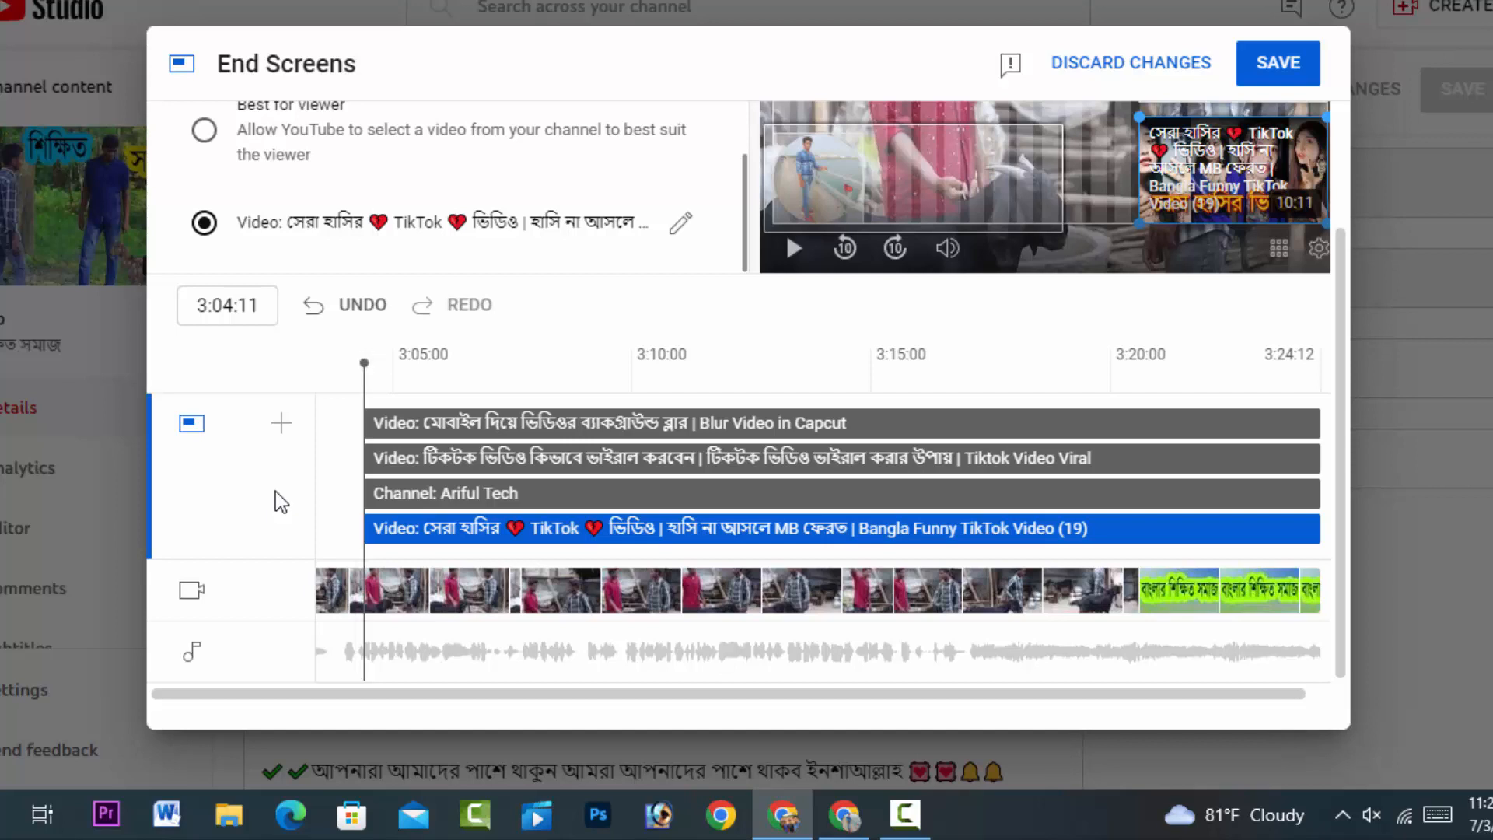
pyautogui.moveTo(365, 528)
pyautogui.mouseDown()
pyautogui.moveTo(1017, 529)
pyautogui.moveTo(364, 529)
pyautogui.mouseUp()
pyautogui.scroll(2, 523, 365)
pyautogui.scroll(1, 275, 492)
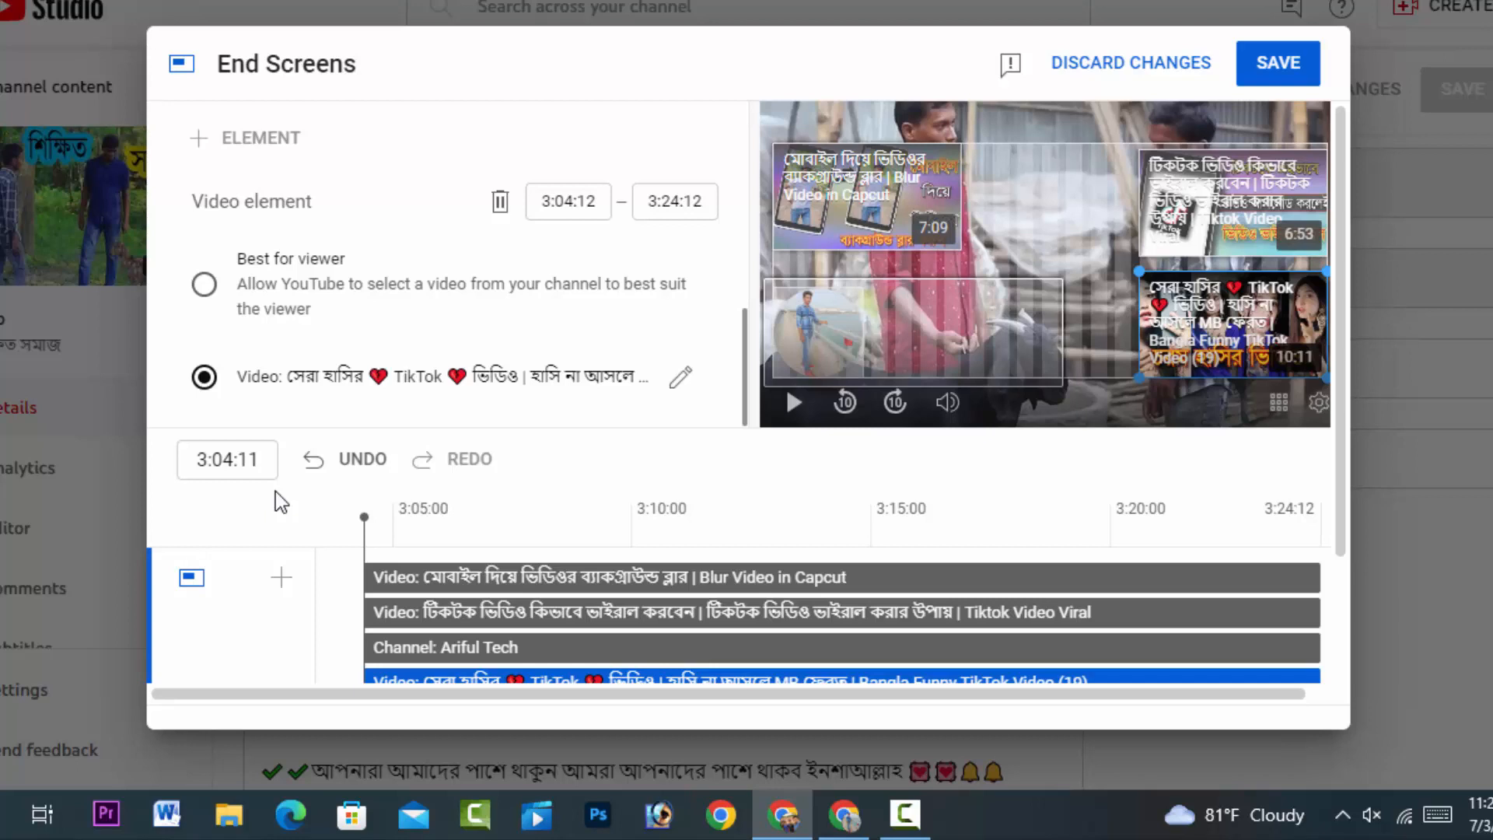
pyautogui.scroll(-2, 276, 502)
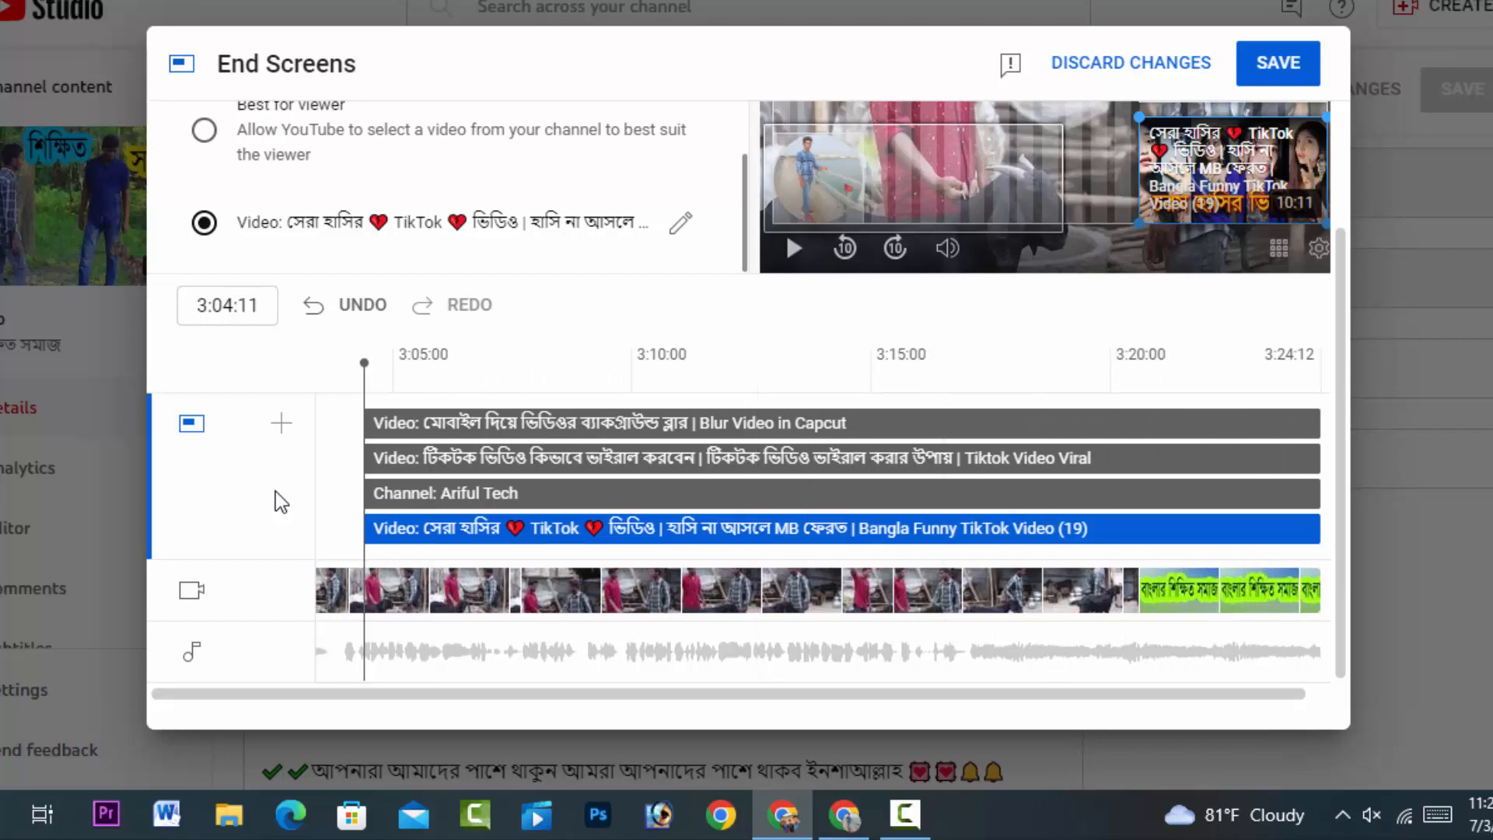
pyautogui.scroll(2, 275, 491)
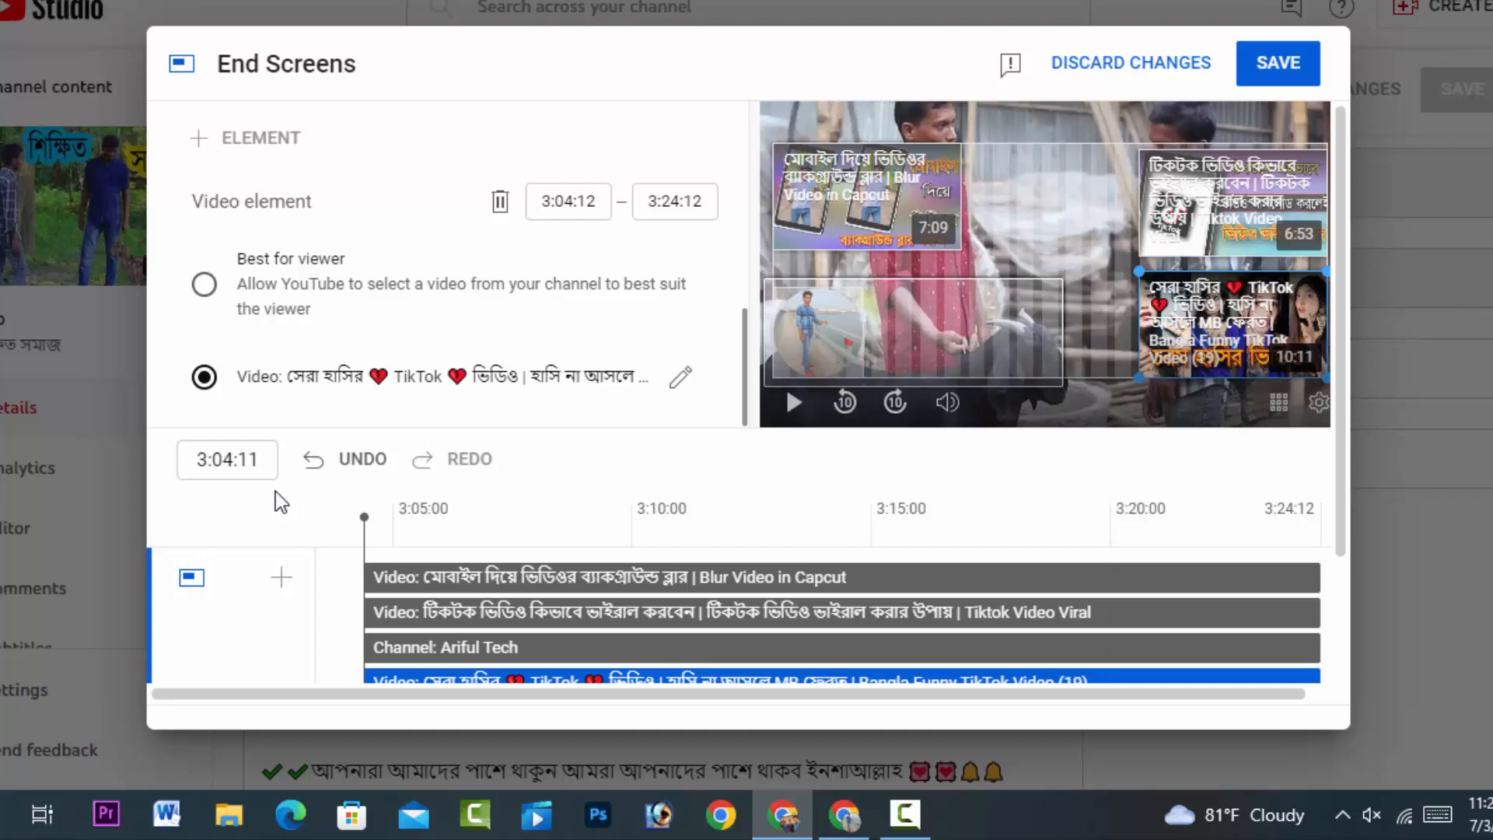
pyautogui.scroll(-2, 275, 492)
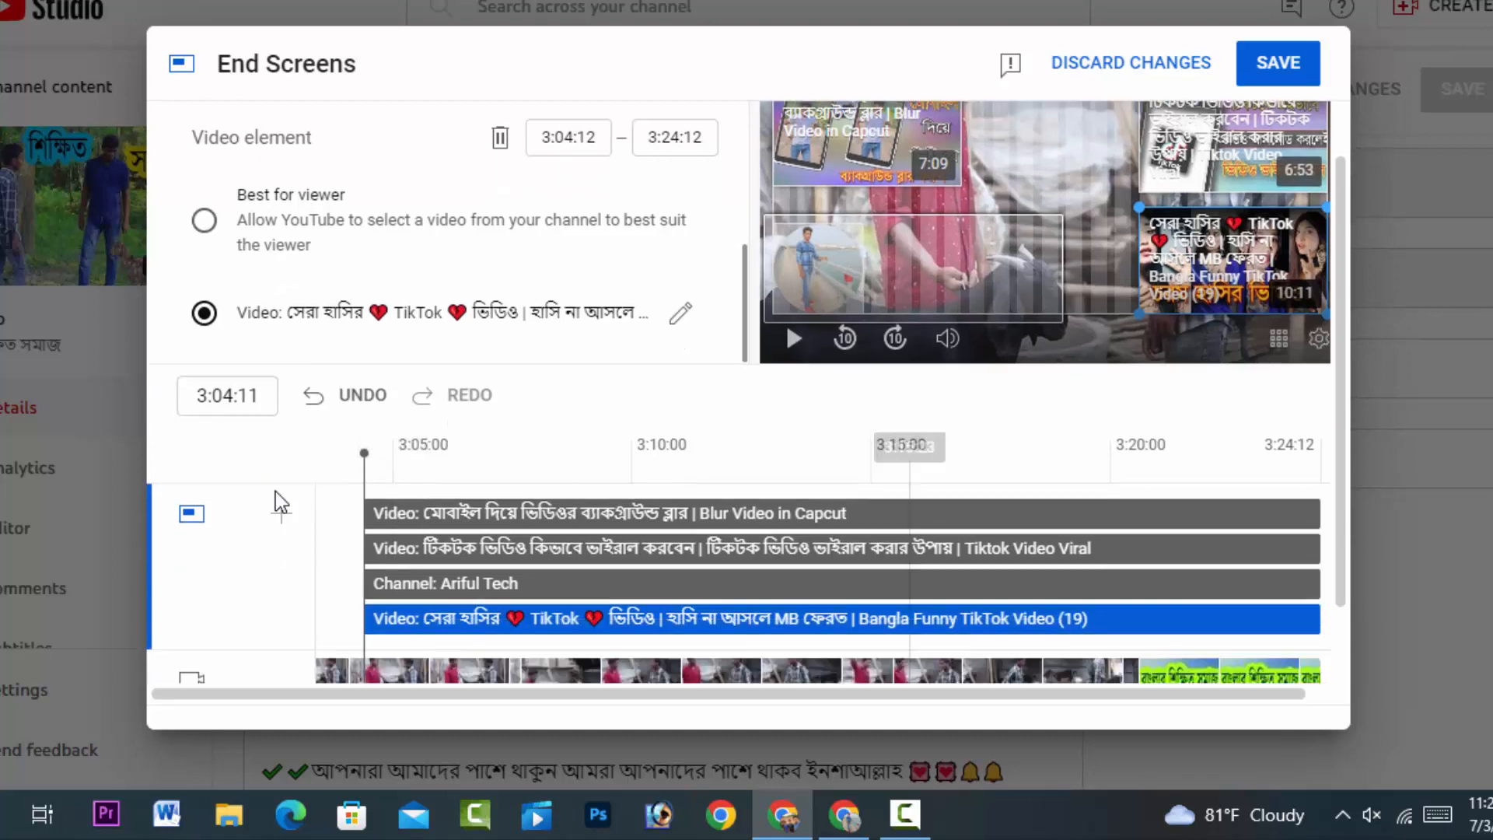
# Step: Select the "Blur Video in Capcut" element to check the end screen layout, and save the end screen
pyautogui.scroll(2, 275, 491)
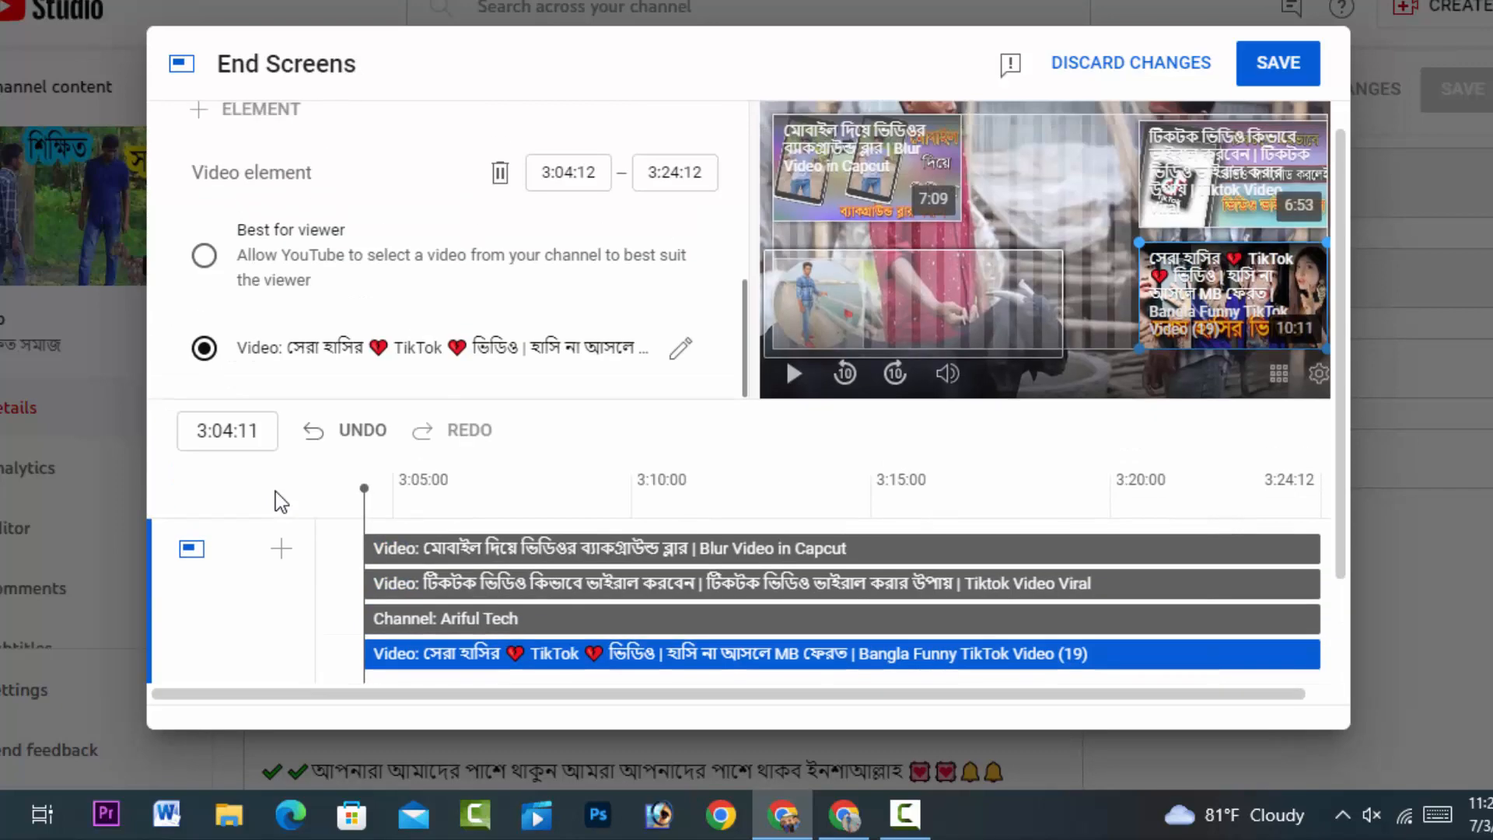
pyautogui.scroll(-2, 275, 491)
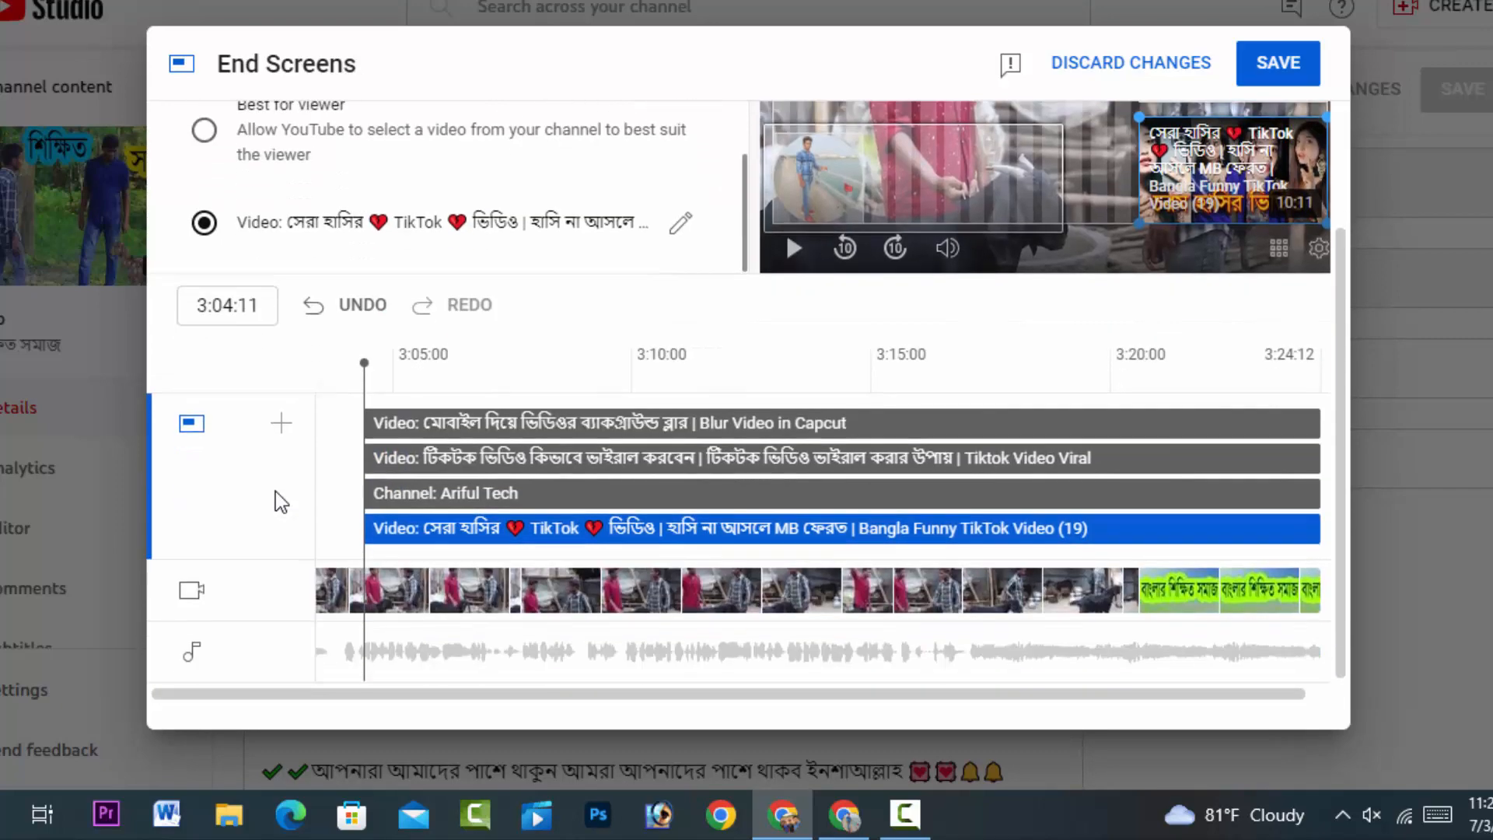
pyautogui.scroll(2, 275, 491)
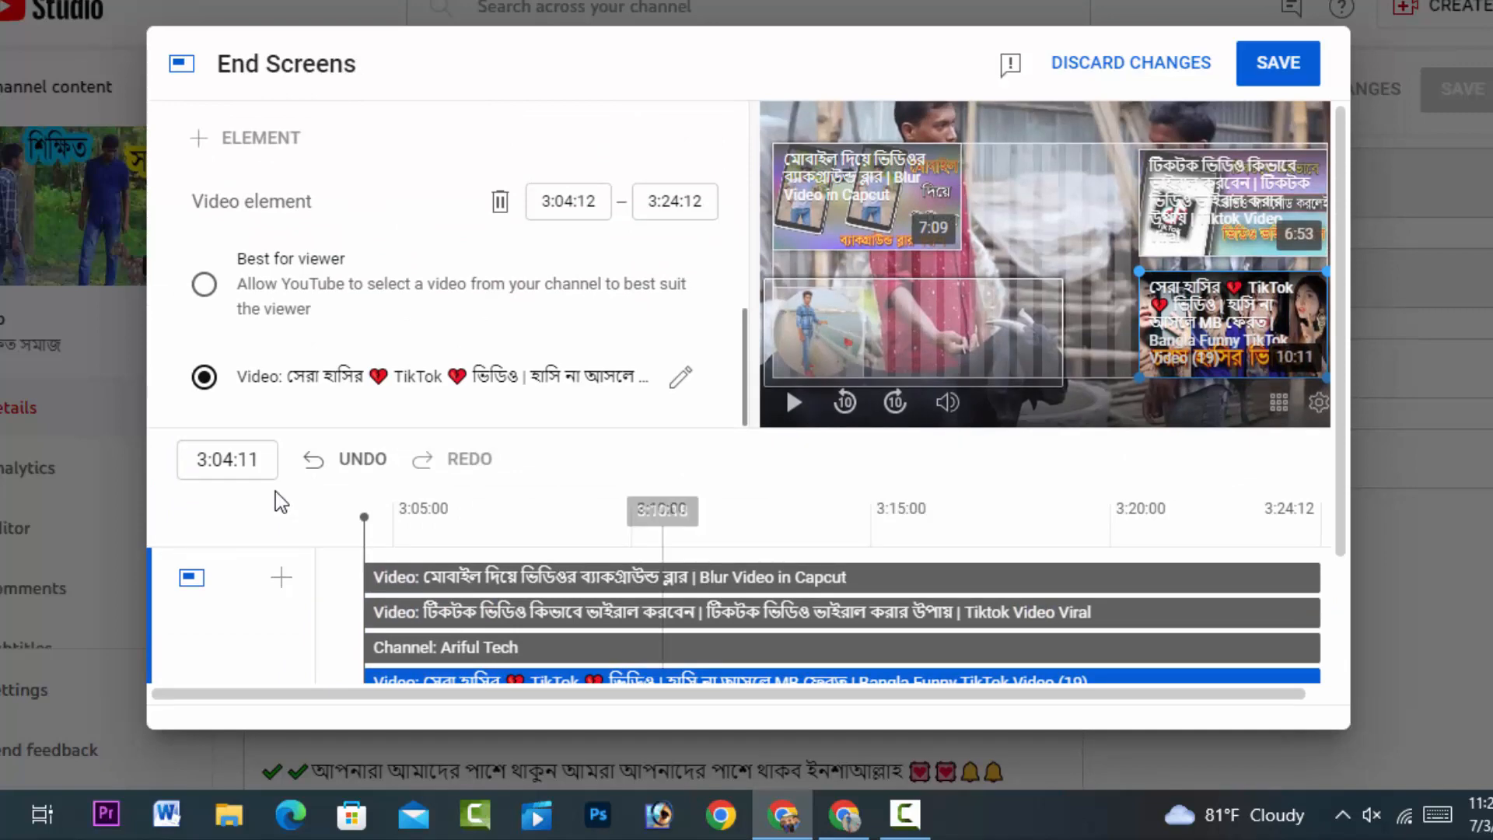
pyautogui.click(867, 196)
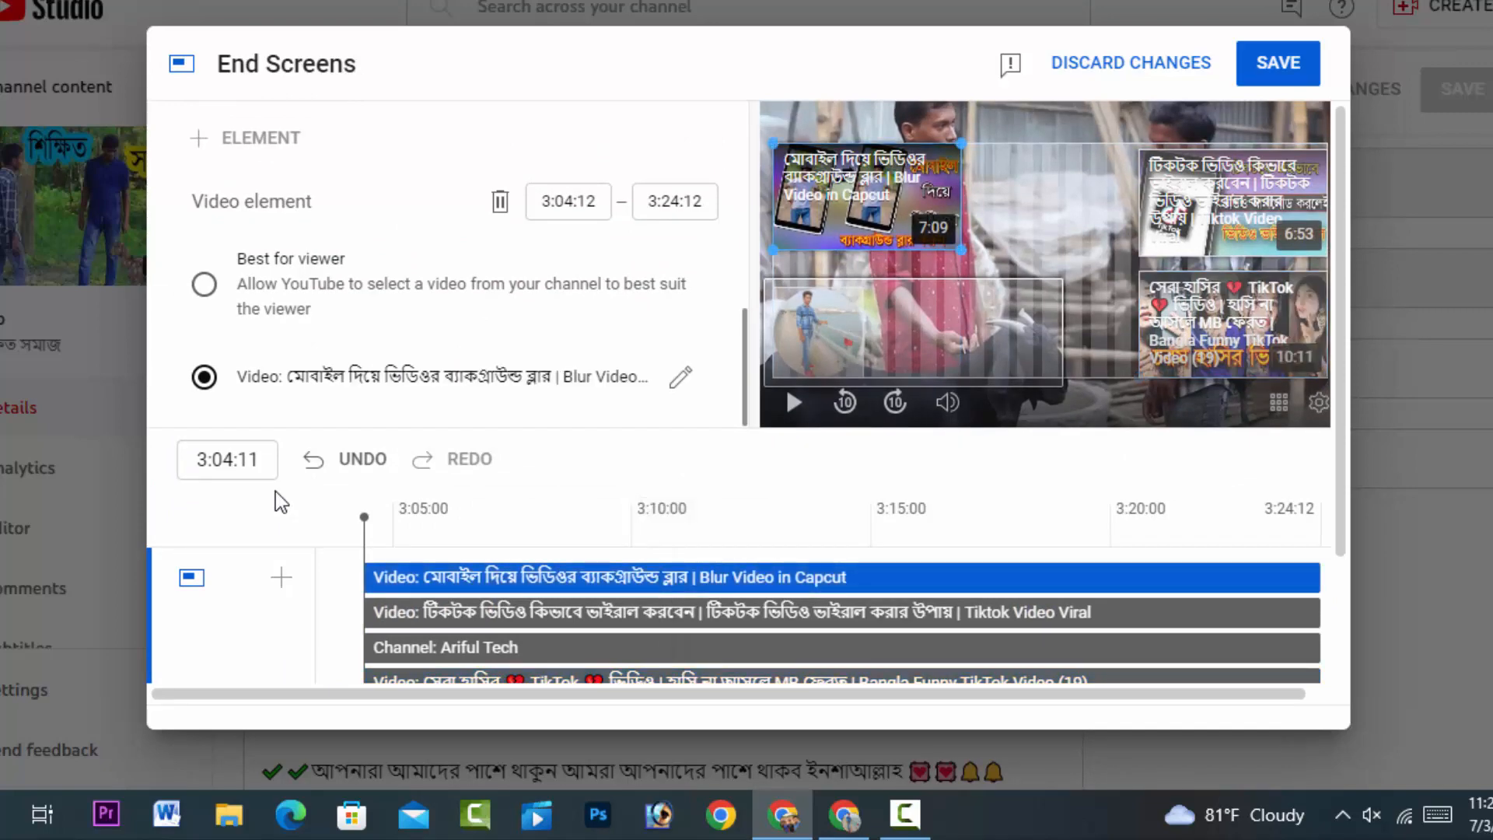
pyautogui.scroll(-1, 275, 492)
pyautogui.scroll(-2, 276, 492)
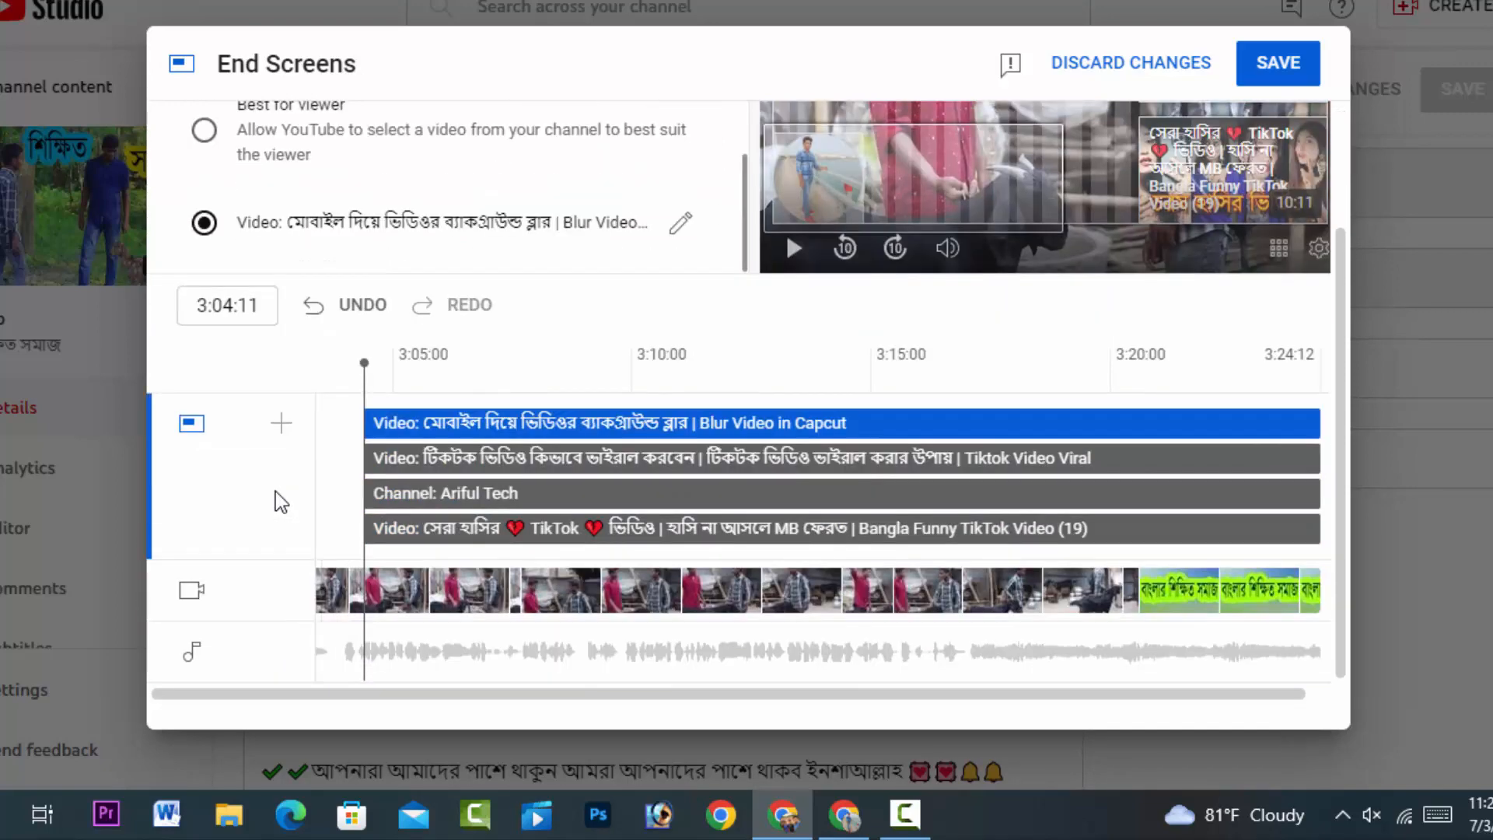
pyautogui.scroll(2, 276, 491)
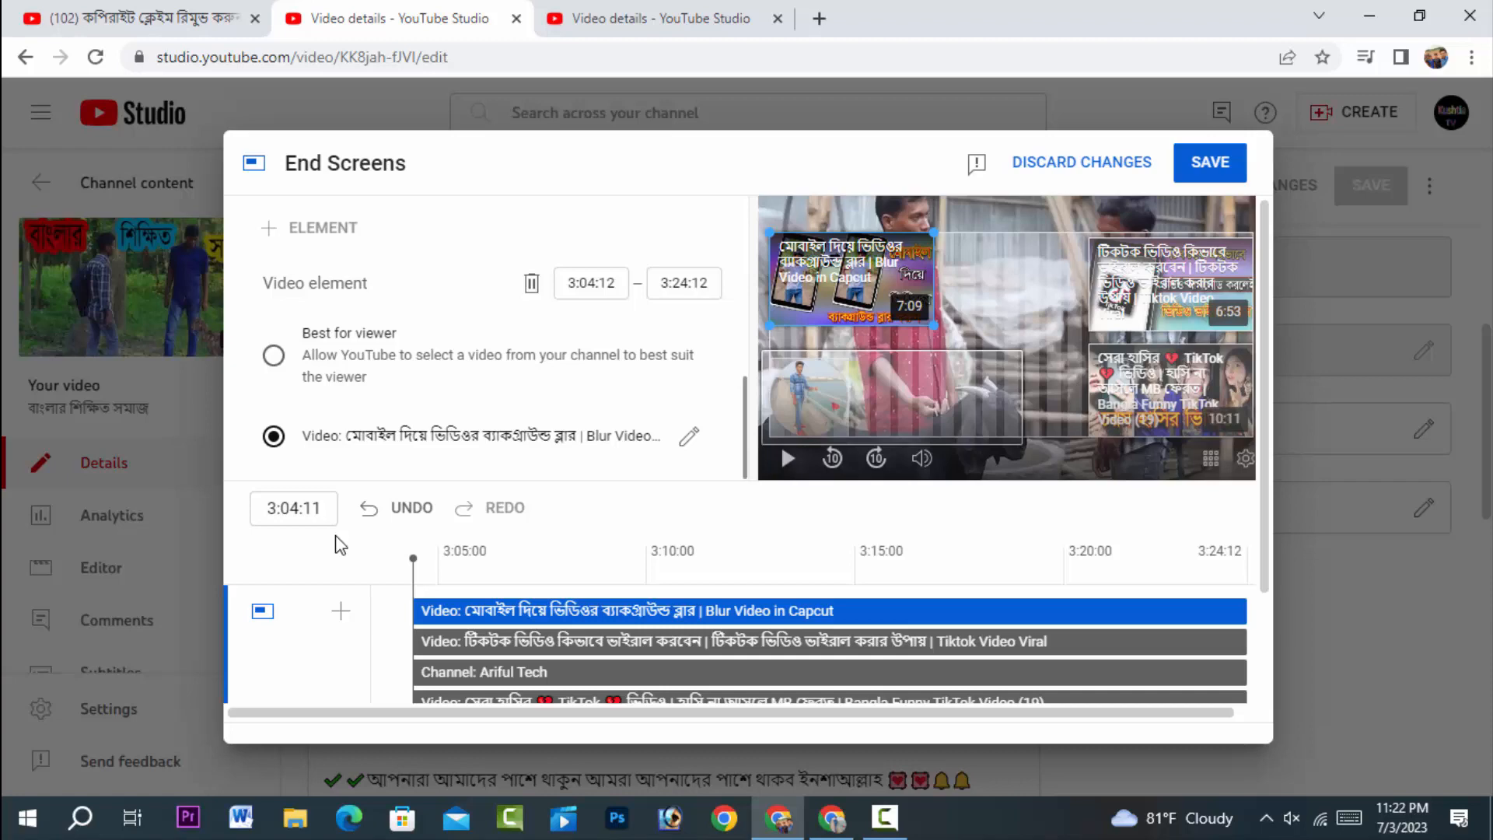
pyautogui.press('Return')
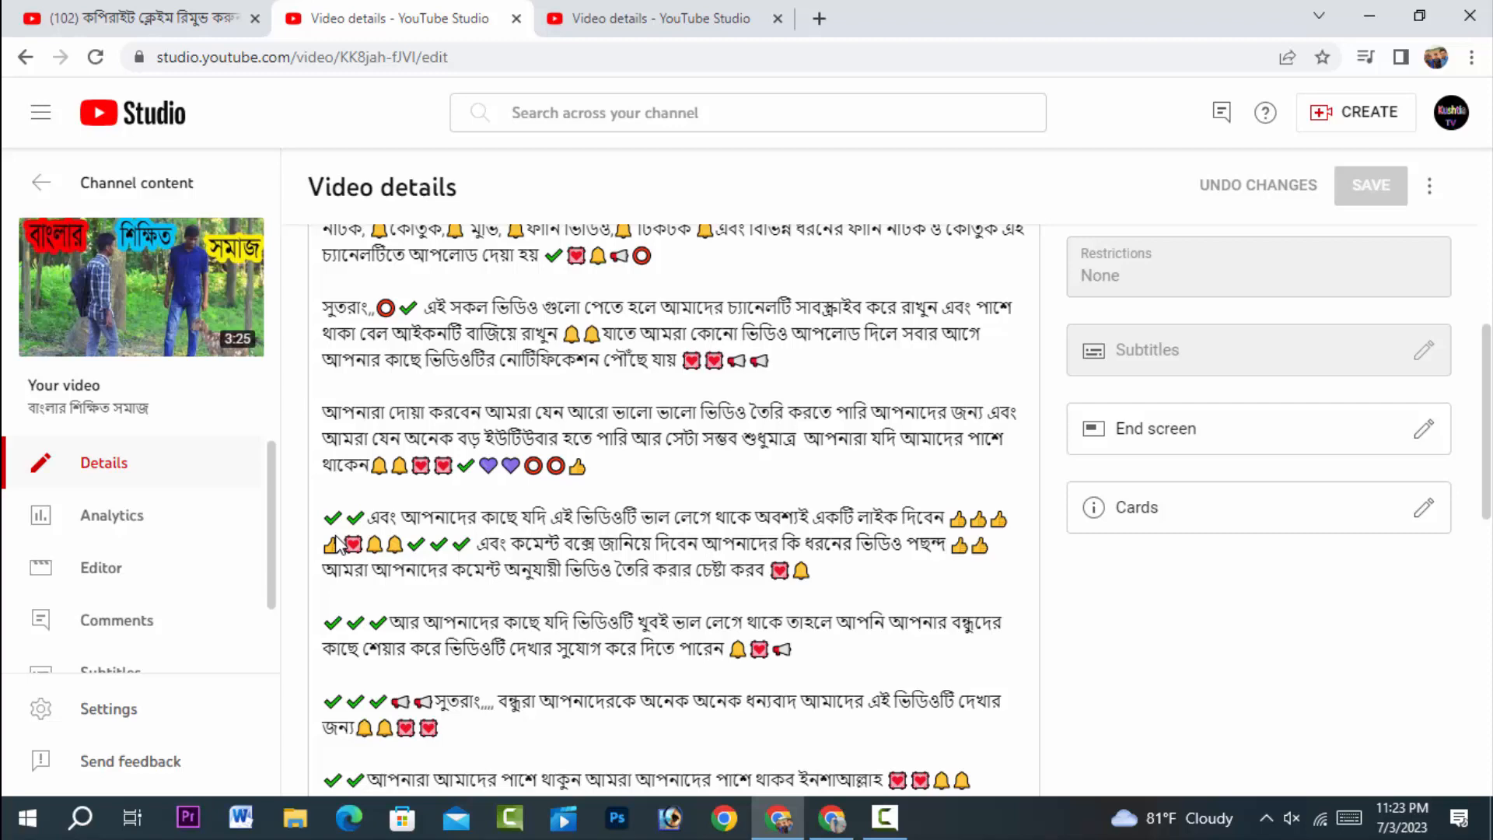
# Step: Reopen the video's saved end screen to check its elements, and close it without making changes
pyautogui.scroll(5, 336, 544)
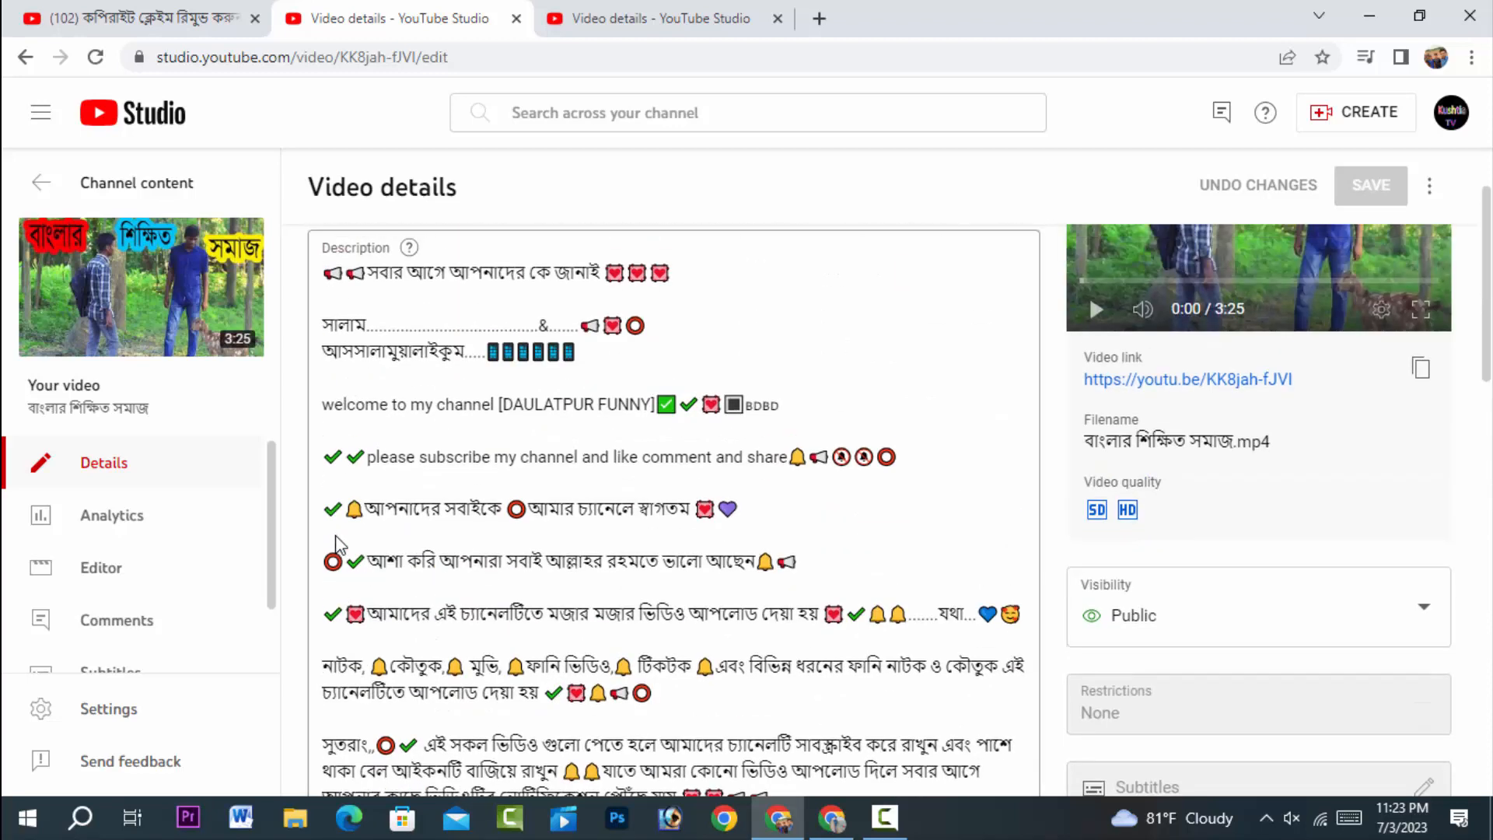
pyautogui.scroll(-5, 336, 544)
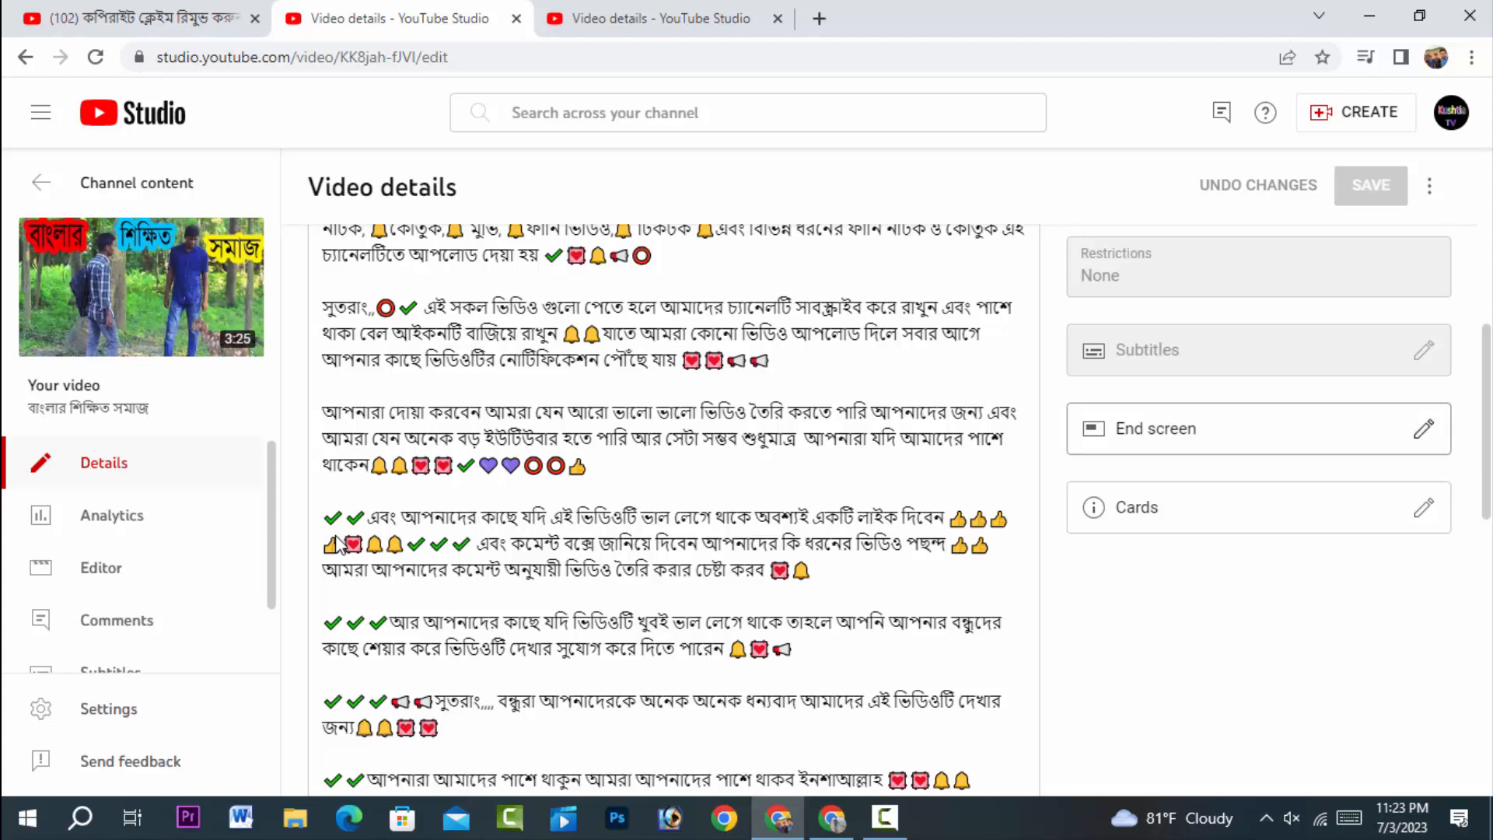
pyautogui.click(1423, 429)
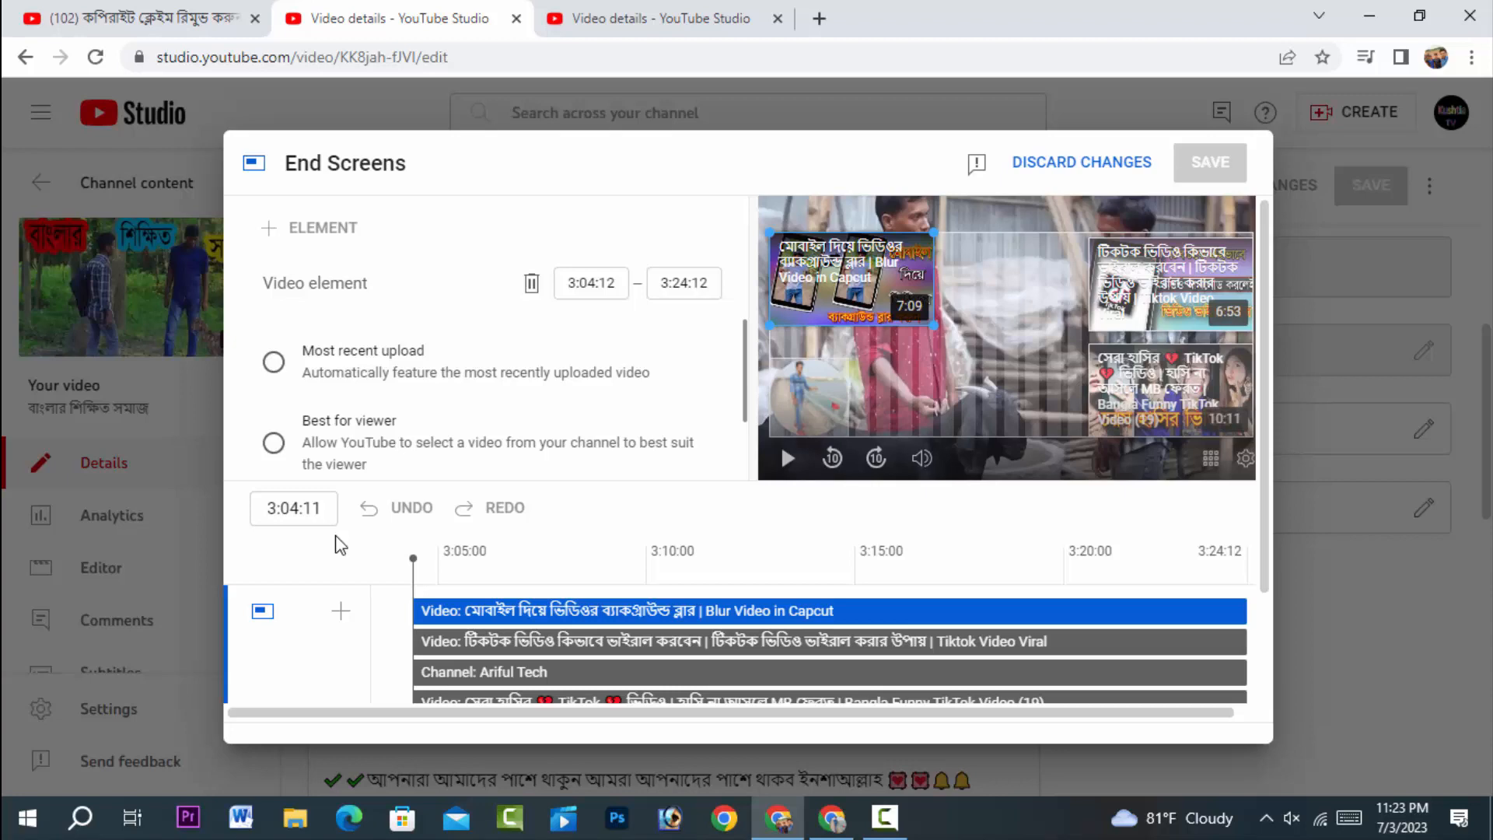
pyautogui.press('Escape')
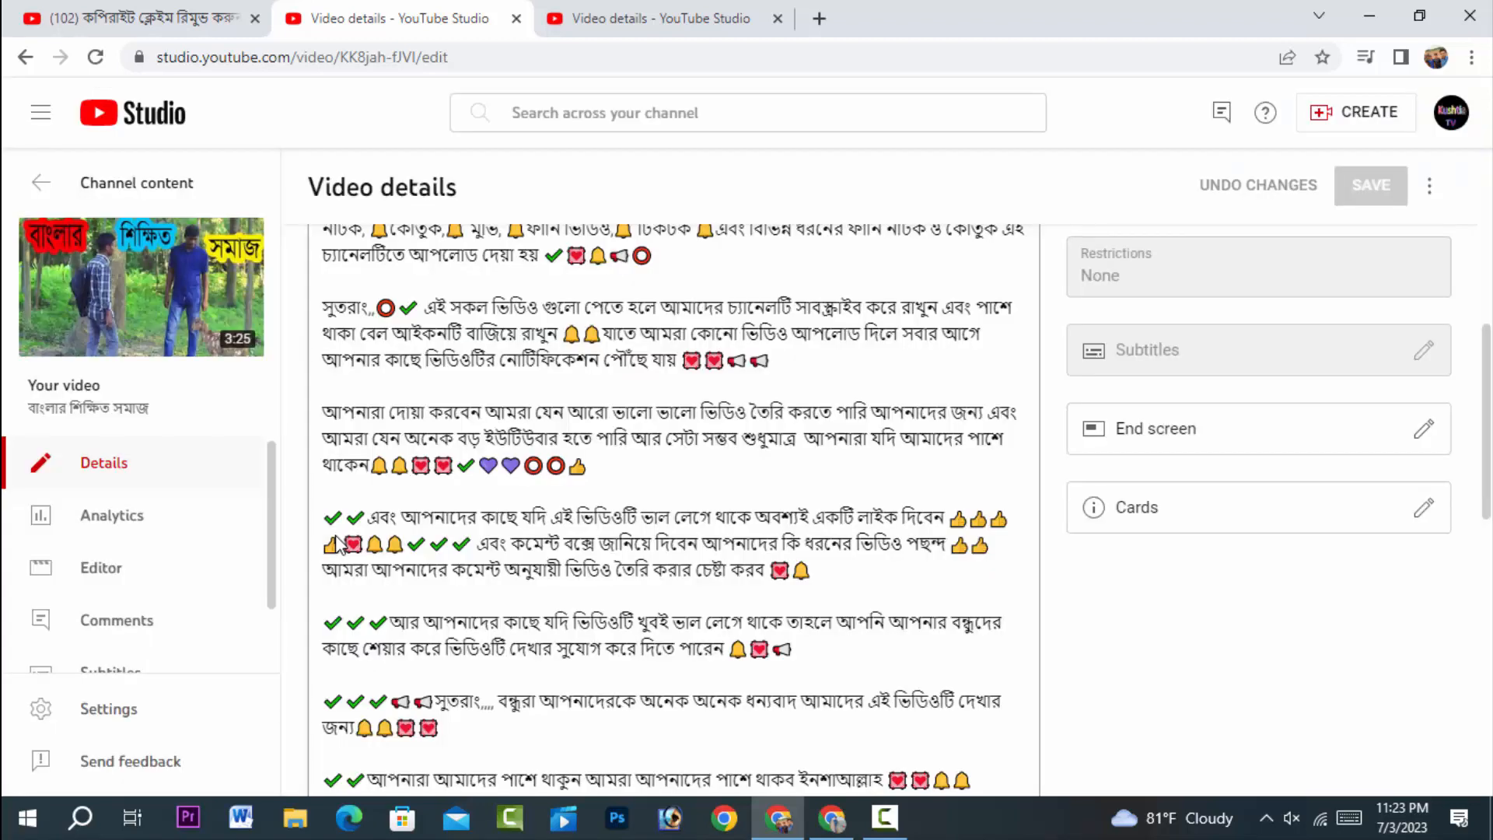
pyautogui.scroll(4, 340, 545)
pyautogui.scroll(1, 341, 544)
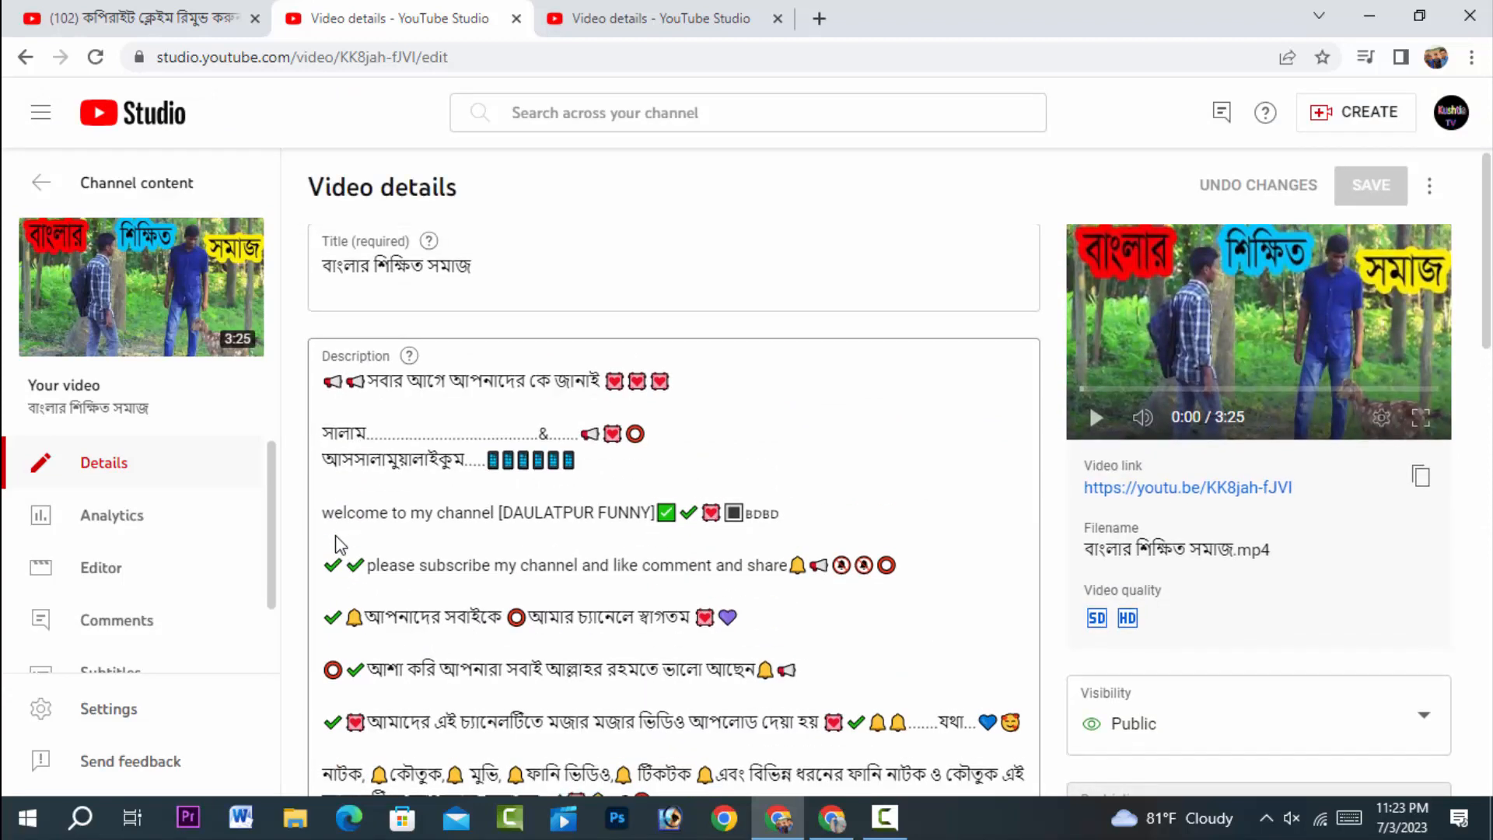
pyautogui.scroll(-2, 336, 544)
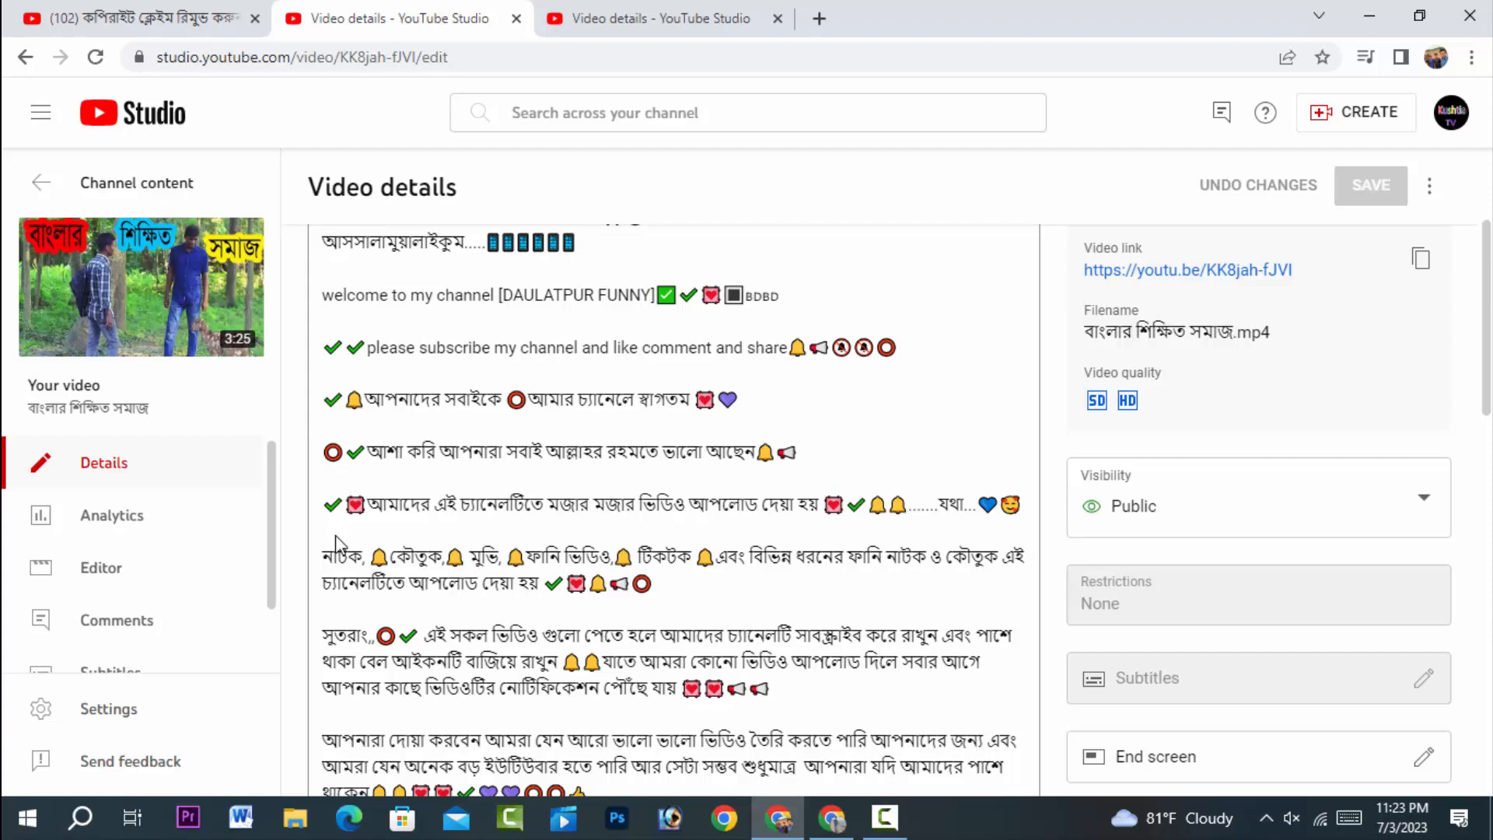
pyautogui.scroll(-10, 336, 544)
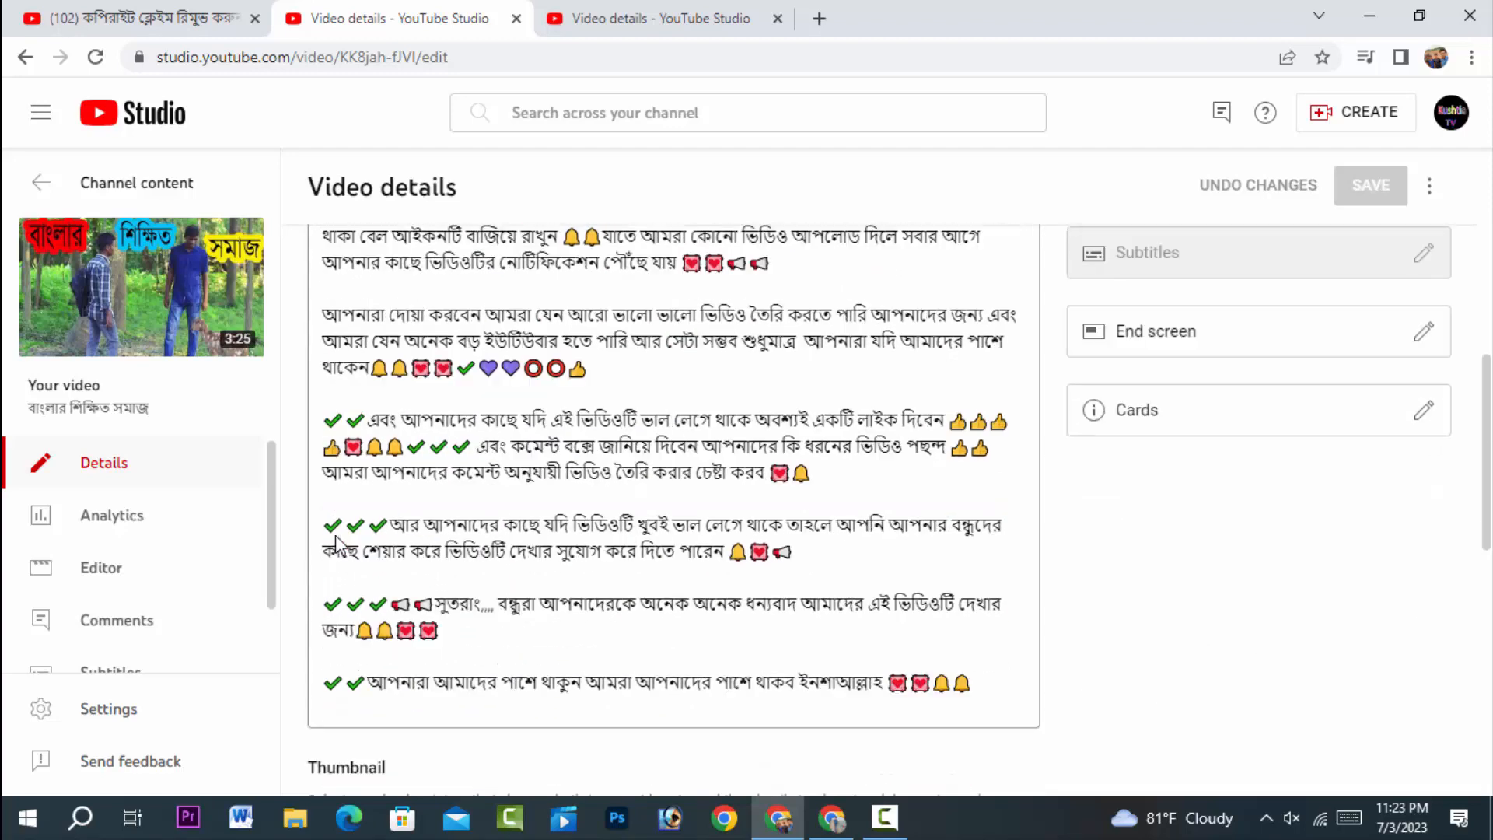